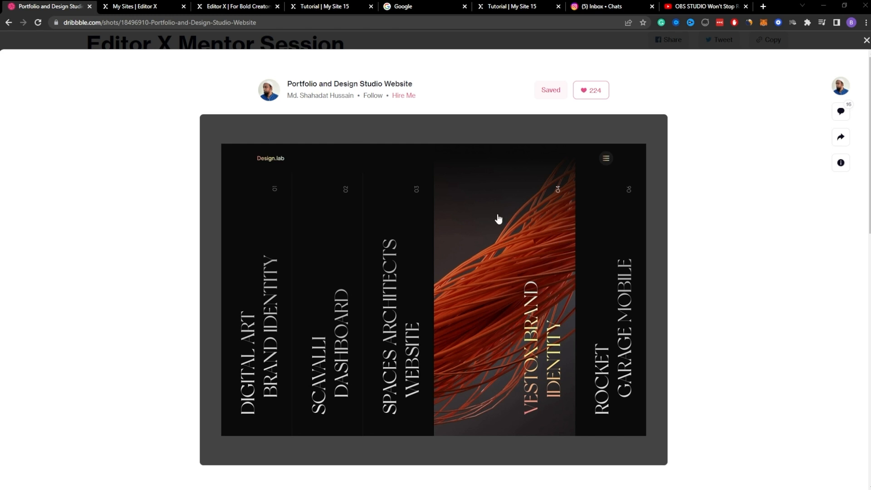
Step: Switch to the live DesignLab page and narrow the browser window to tablet width to examine the stacked project panels
left_click(512, 7)
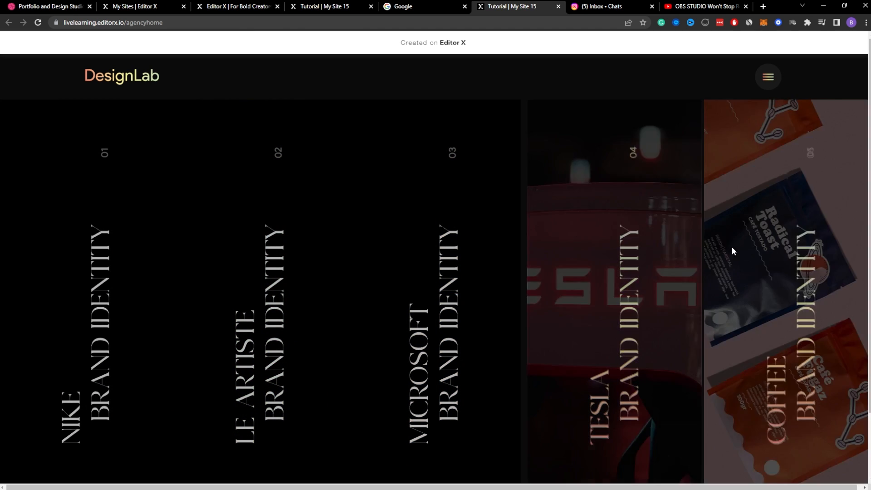
left_click(844, 7)
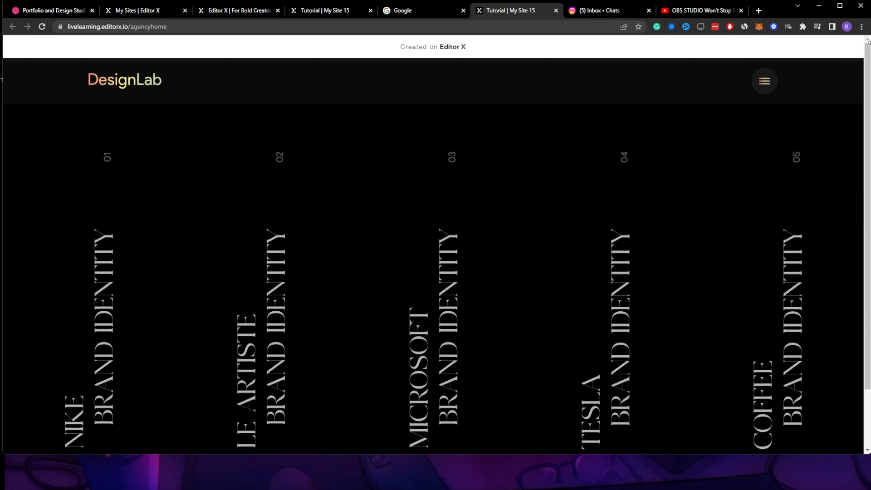
left_click_drag(865, 53, 393, 61)
scroll(142, 227, "down", 10)
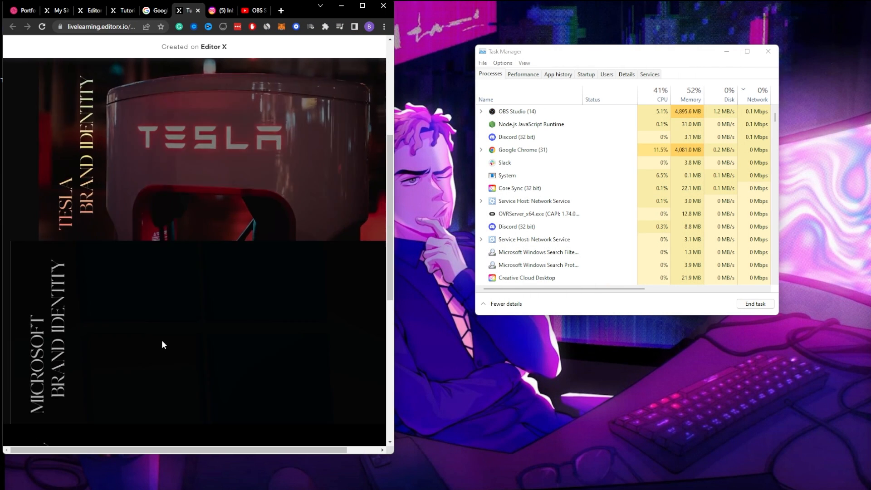
scroll(185, 384, "down", 3)
scroll(189, 363, "up", 15)
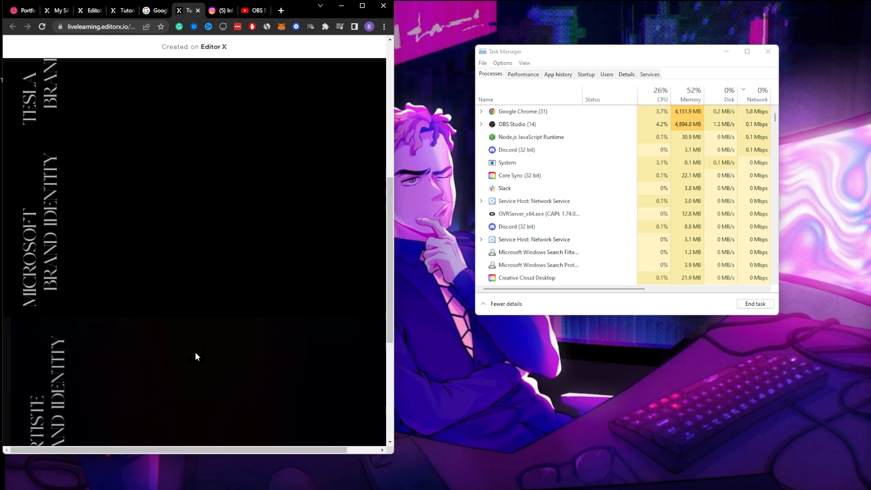
Step: Narrow the live page to phone width, check its menu and stacked panels, and maximize the browser window
left_click_drag(392, 150, 328, 154)
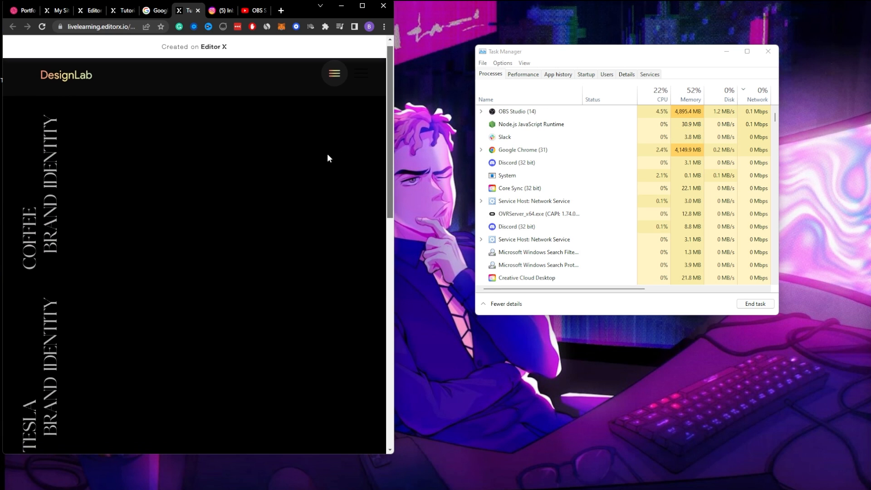
left_click_drag(397, 143, 232, 145)
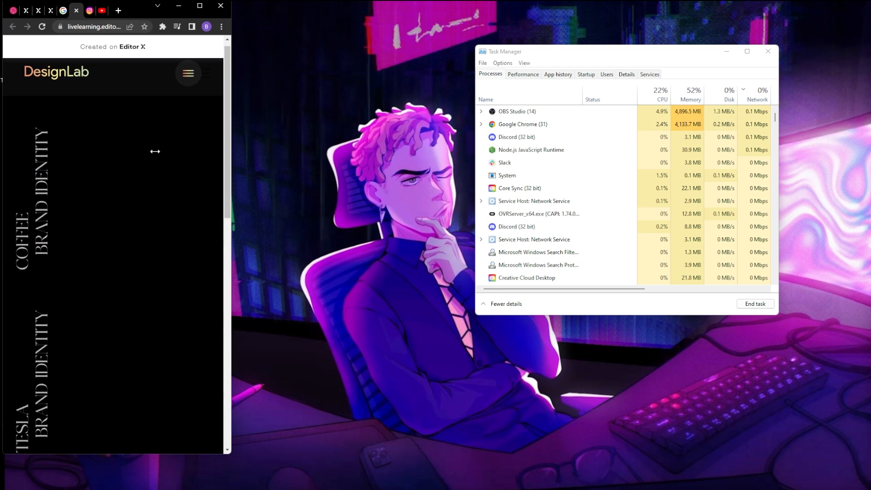
left_click(189, 72)
left_click(213, 80)
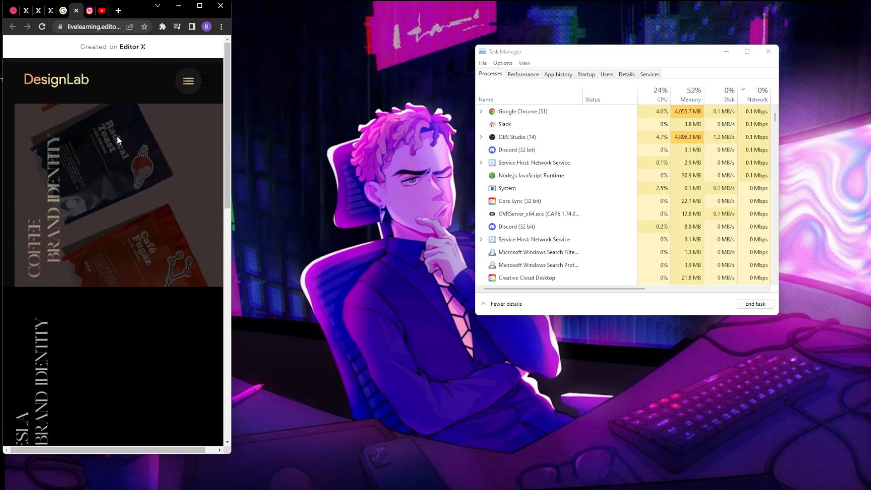
scroll(97, 259, "down", 3)
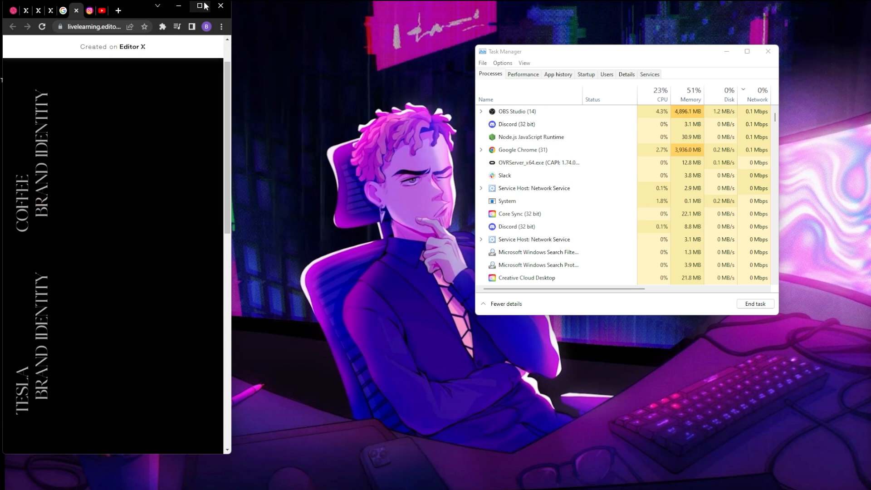
left_click(199, 5)
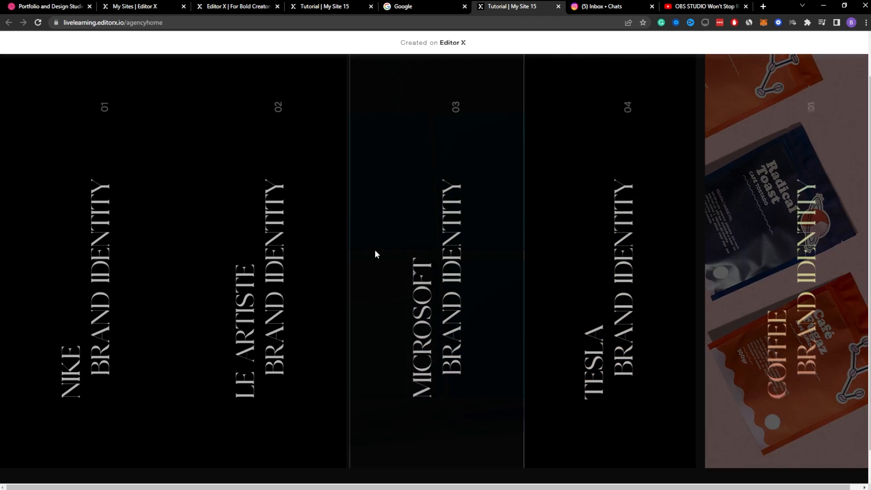
Step: Test the Nike panel's link on the live page and close the Google tabs
scroll(404, 178, "up", 1)
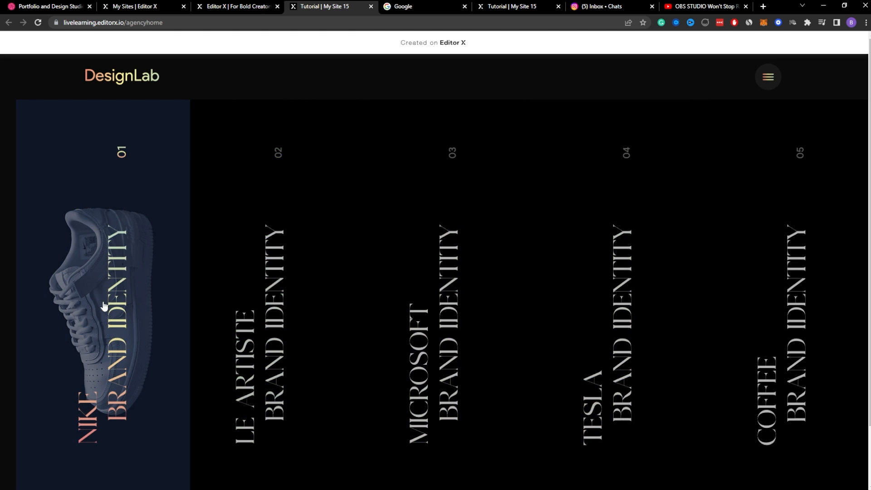
left_click(104, 303)
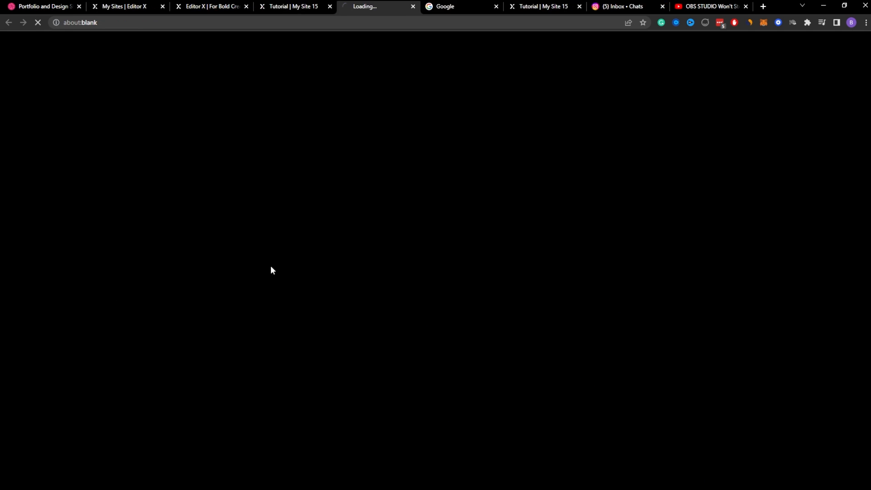
left_click(413, 6)
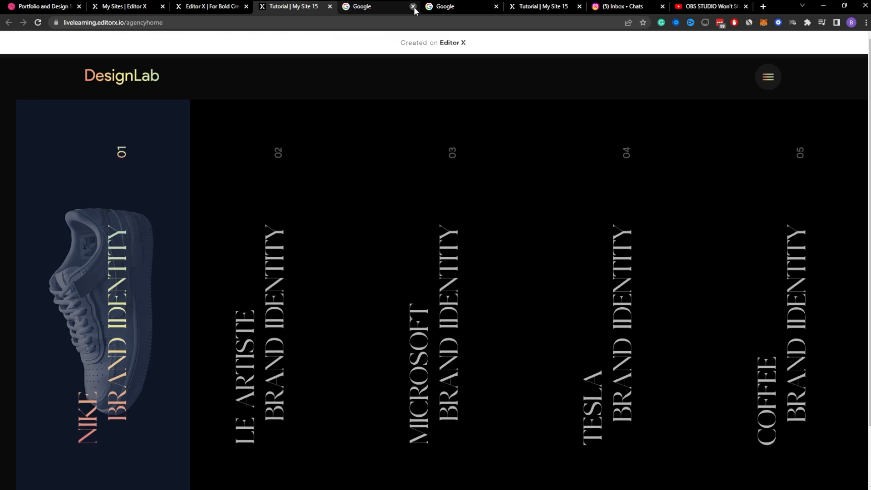
left_click(413, 6)
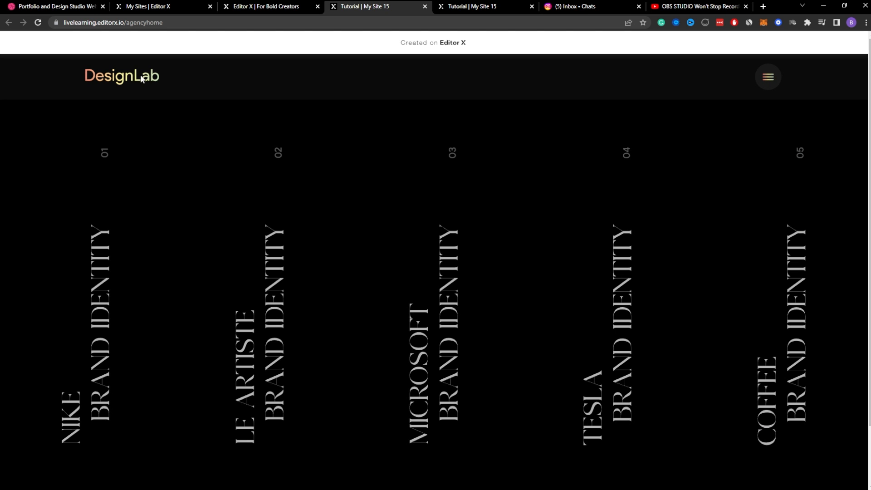
Step: Switch to the Editor X site editor and dismiss the site-published dialog
left_click(274, 9)
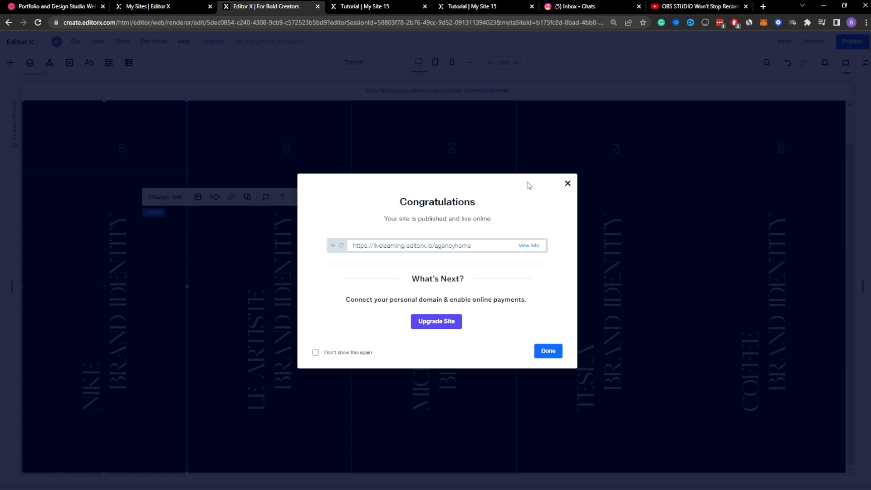
left_click(568, 184)
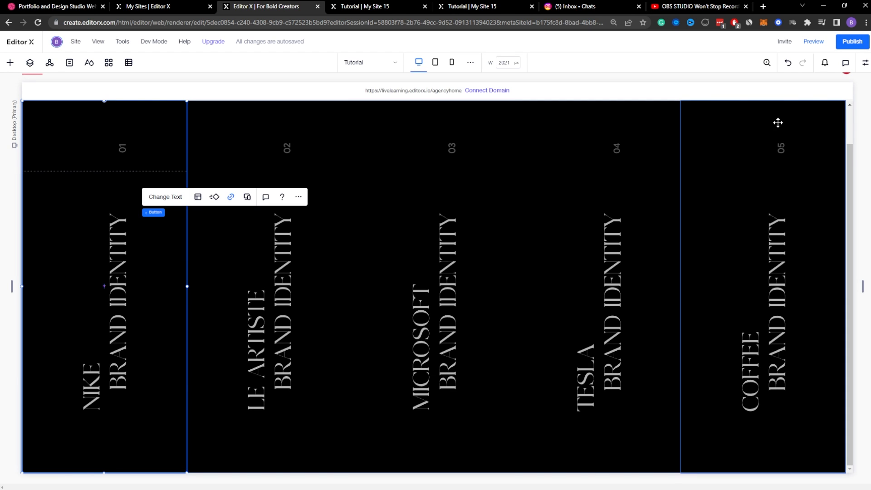
Step: Examine the layer structure of the Tutorial page, from the section down to the repeater and its items
left_click(70, 63)
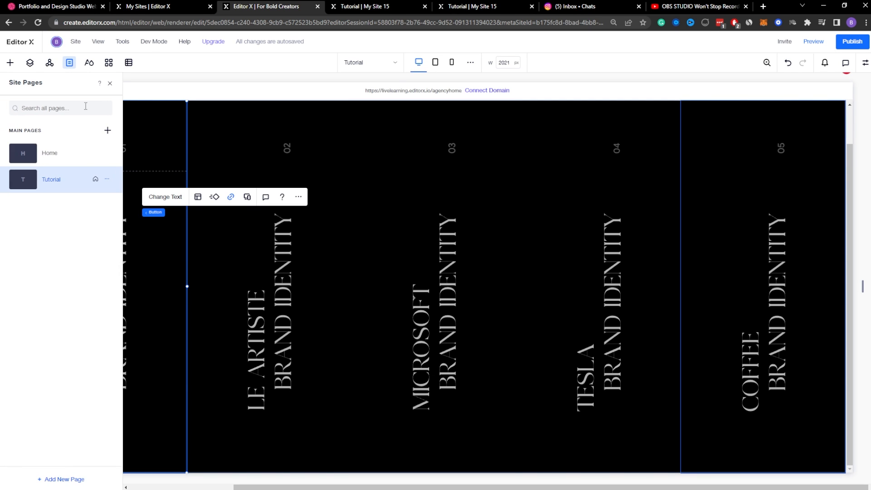
left_click(30, 62)
left_click(21, 118)
left_click(21, 133)
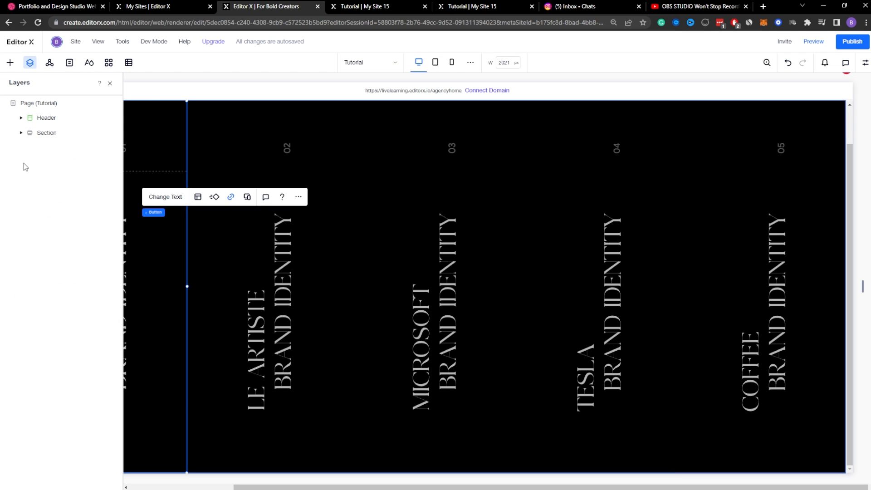
left_click(21, 133)
left_click(29, 147)
left_click(30, 148)
left_click(38, 177)
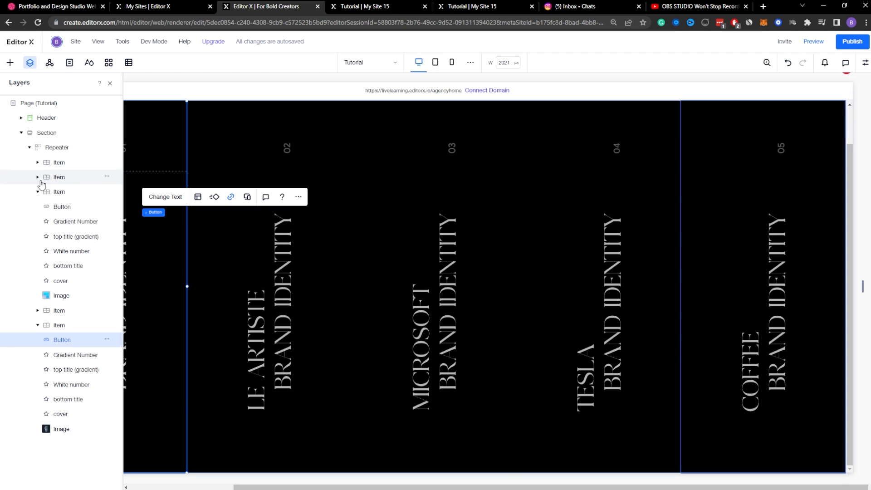
left_click(37, 191)
left_click(38, 221)
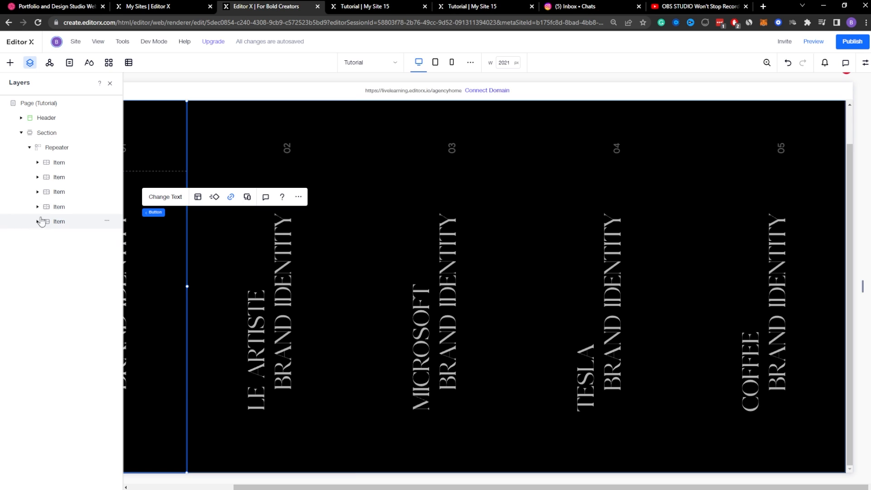
left_click(110, 83)
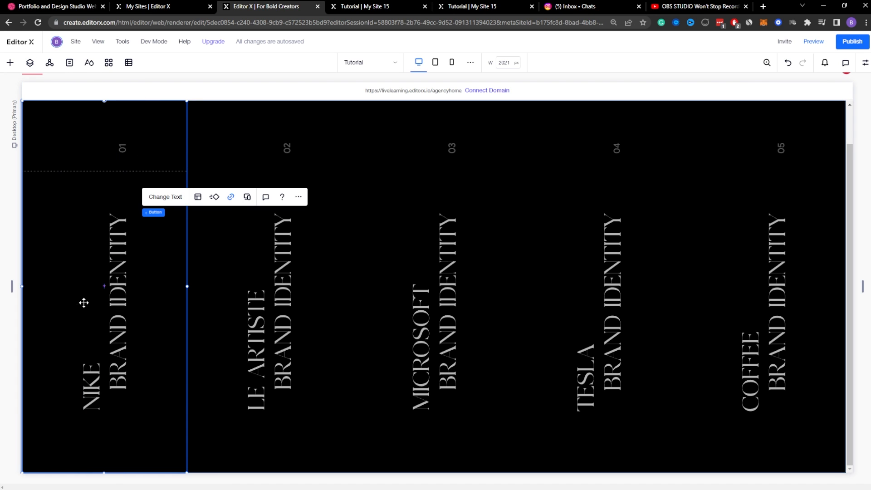
Step: Select the Tutorial page's section and inspect its size settings and nested layers
left_click(30, 63)
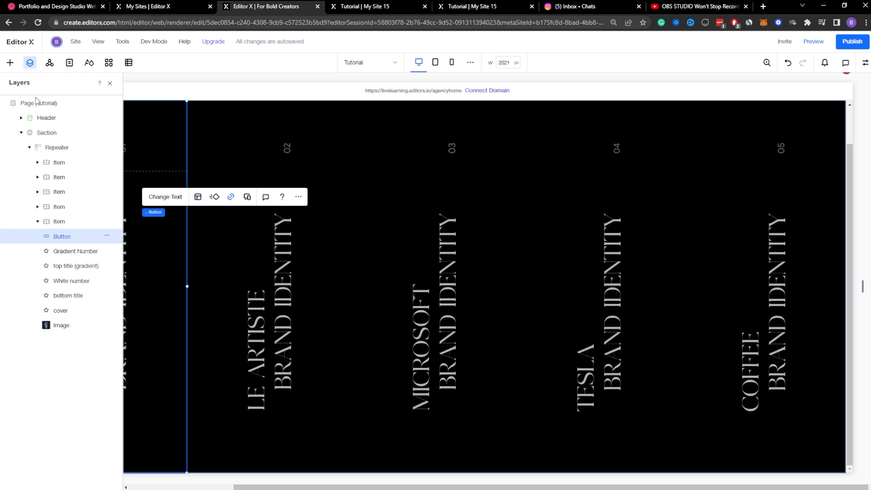
left_click(21, 133)
left_click(46, 132)
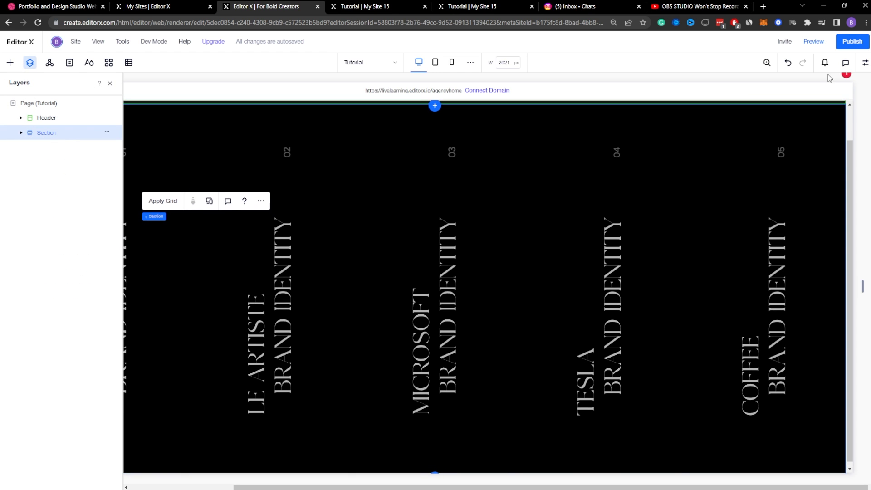
left_click(865, 62)
left_click(774, 116)
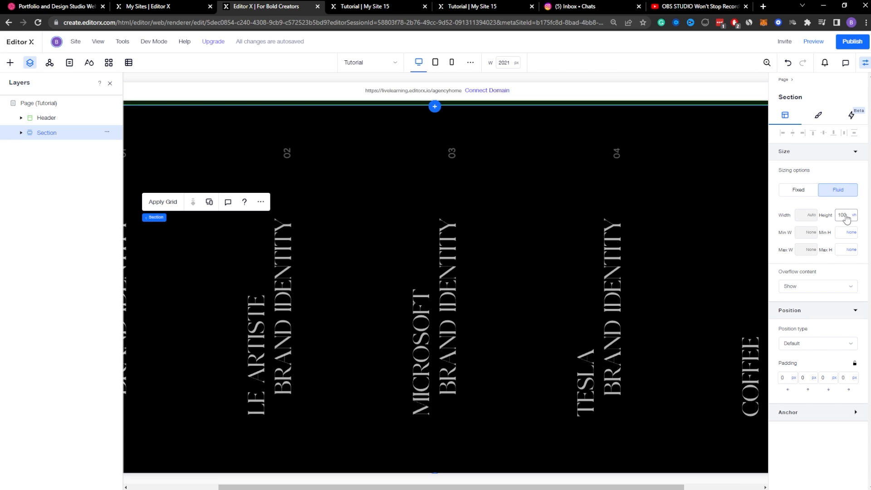
left_click(21, 133)
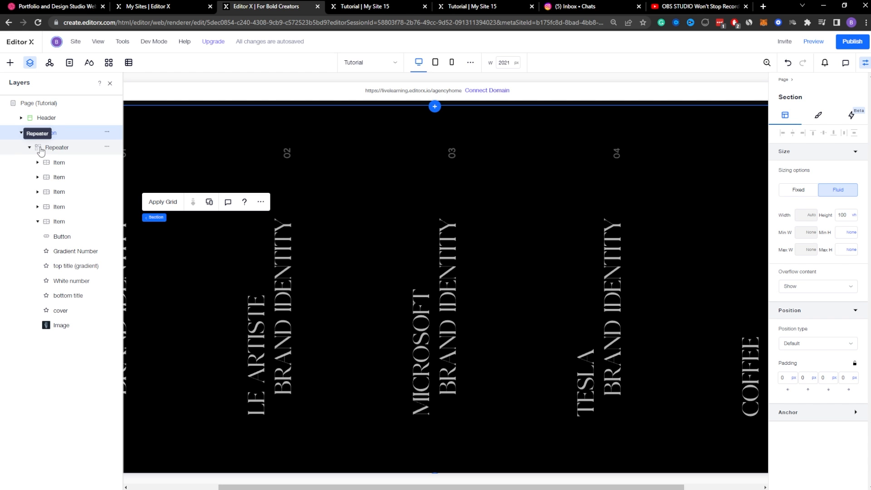
Step: Examine the published page's section height and the panels' hover effects
left_click(379, 5)
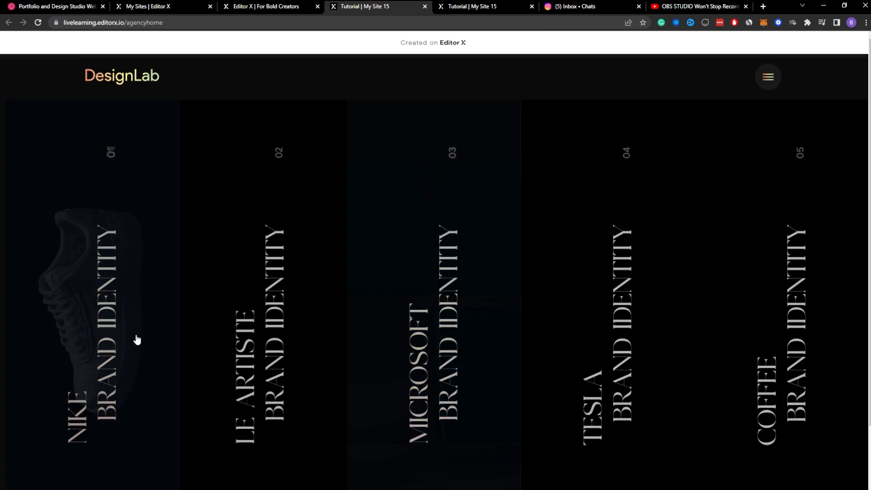
scroll(41, 472, "down", 2)
scroll(37, 450, "up", 2)
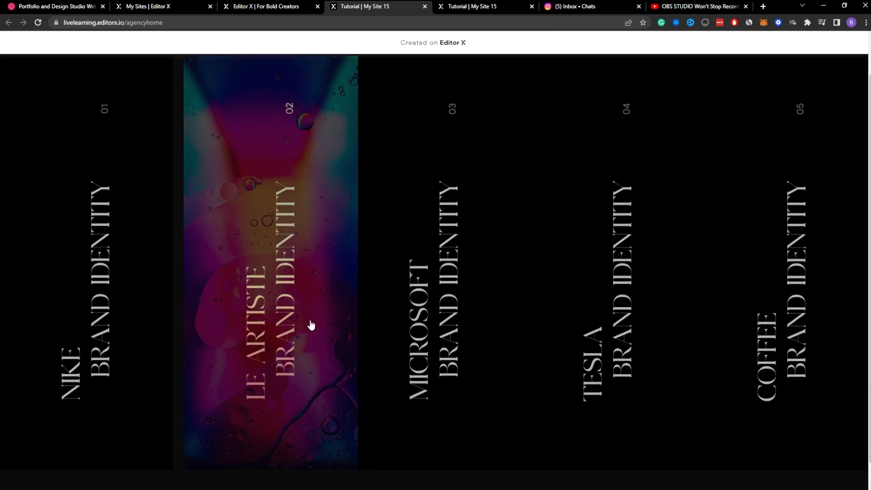
scroll(95, 398, "down", 1)
scroll(115, 390, "up", 1)
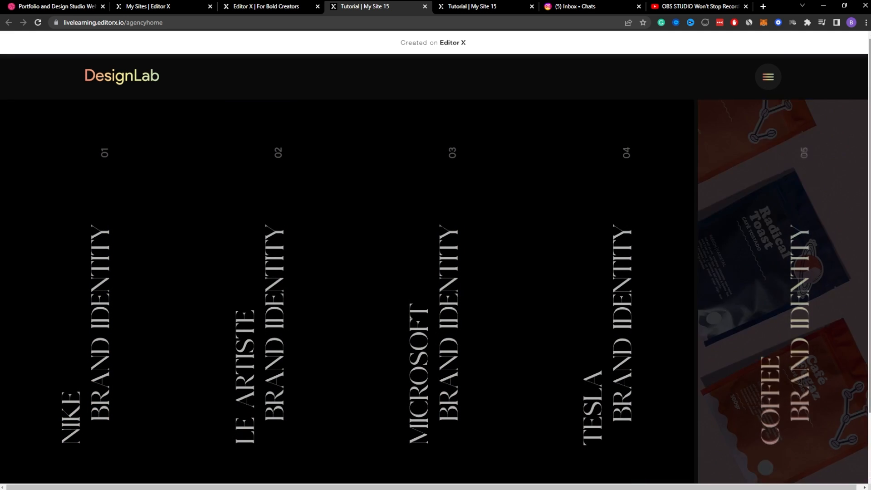
Step: Return to the Editor X site editor and add a blank three-item repeater over the existing project panels
left_click(278, 6)
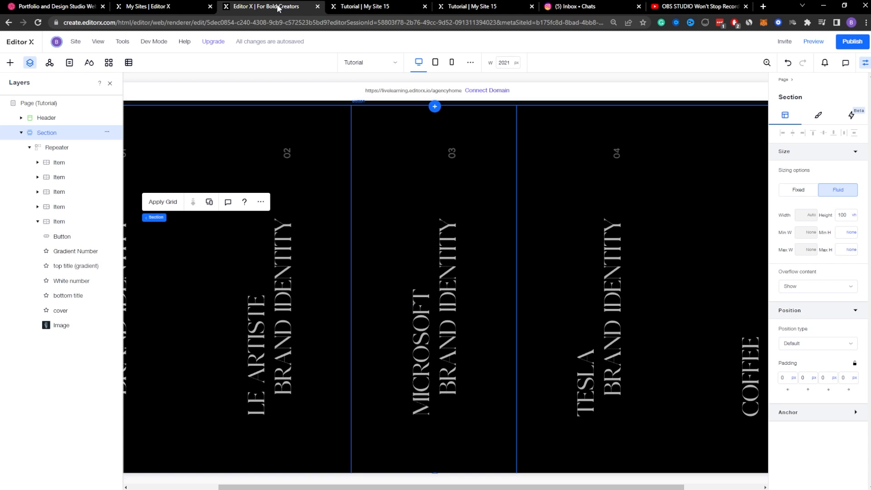
left_click(57, 150)
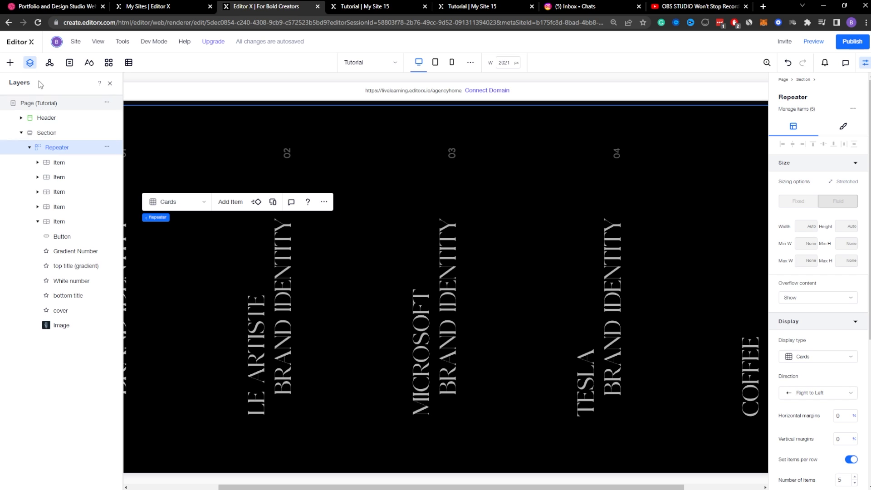
left_click(10, 62)
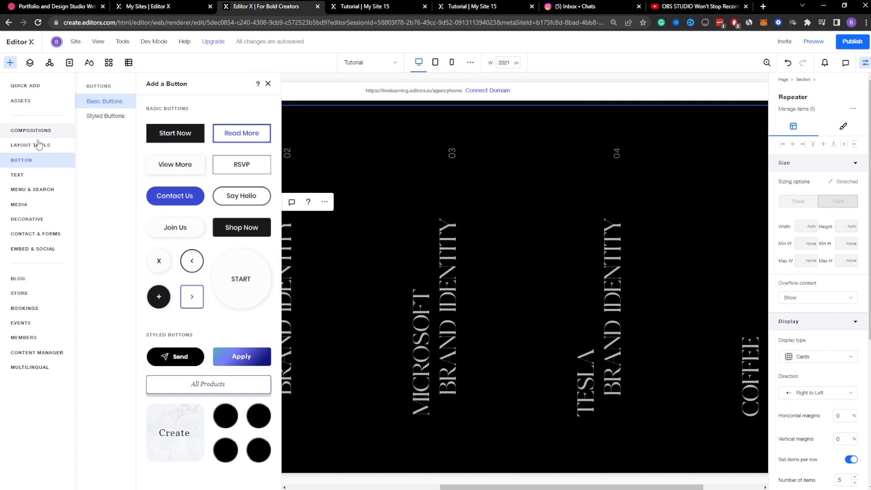
left_click(29, 150)
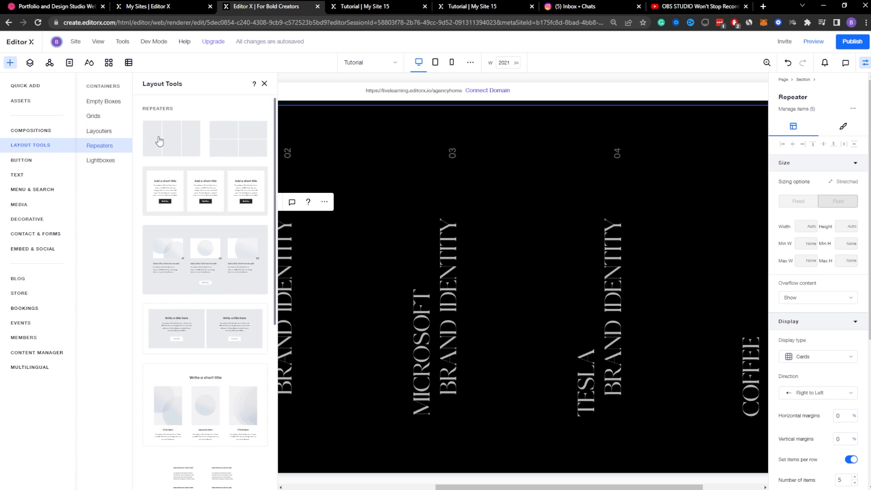
left_click_drag(160, 141, 386, 144)
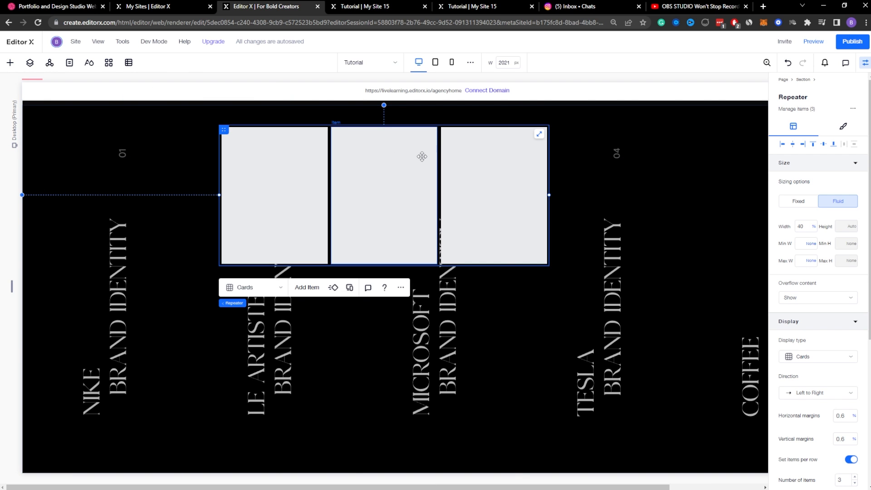
Step: Add two items to the new repeater and set its number of items per row to 5
left_click(307, 288)
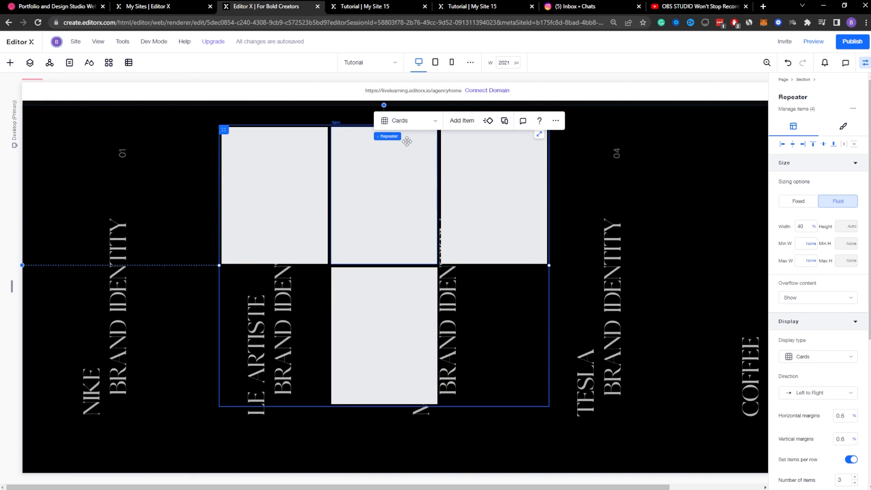
left_click(463, 122)
scroll(818, 363, "down", 1)
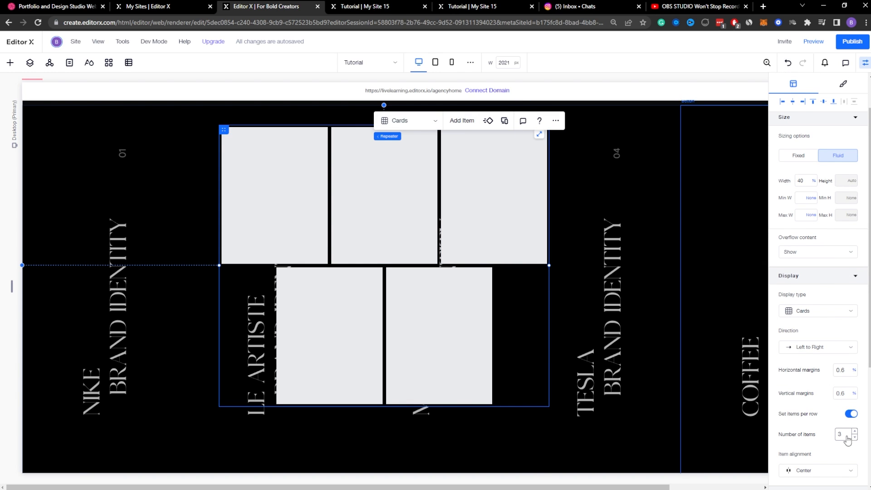
key("Return")
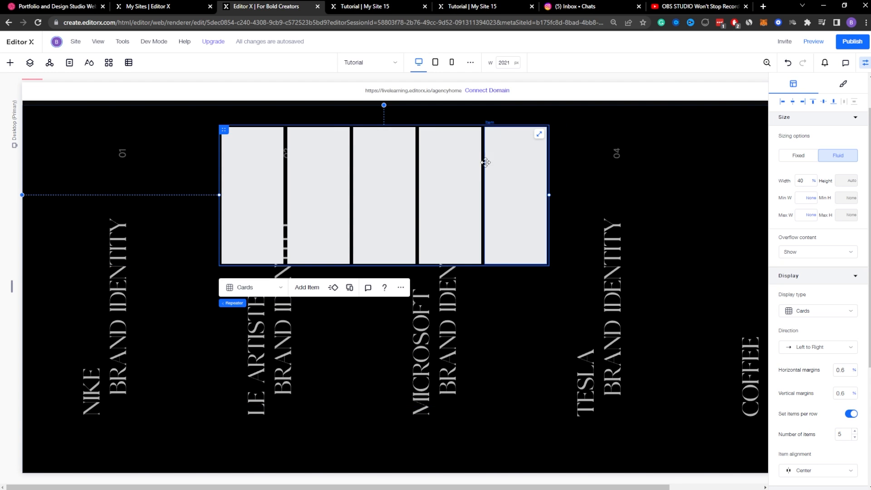
key("Delete")
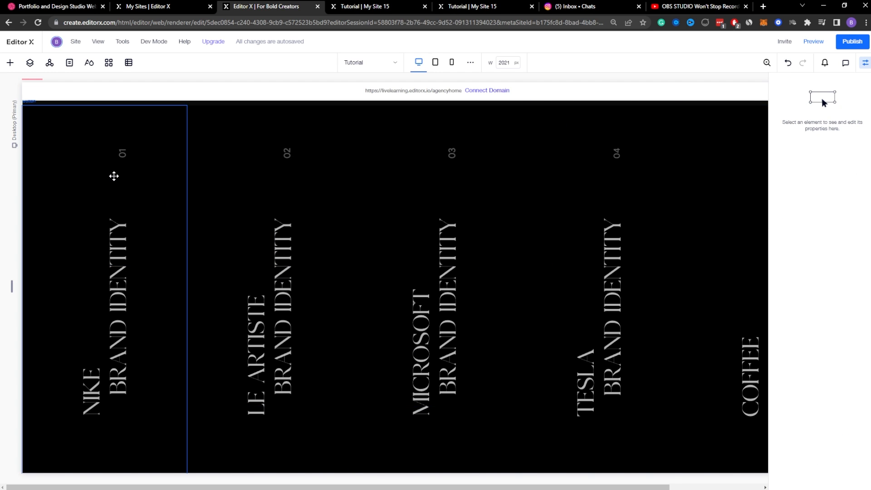
left_click(75, 205)
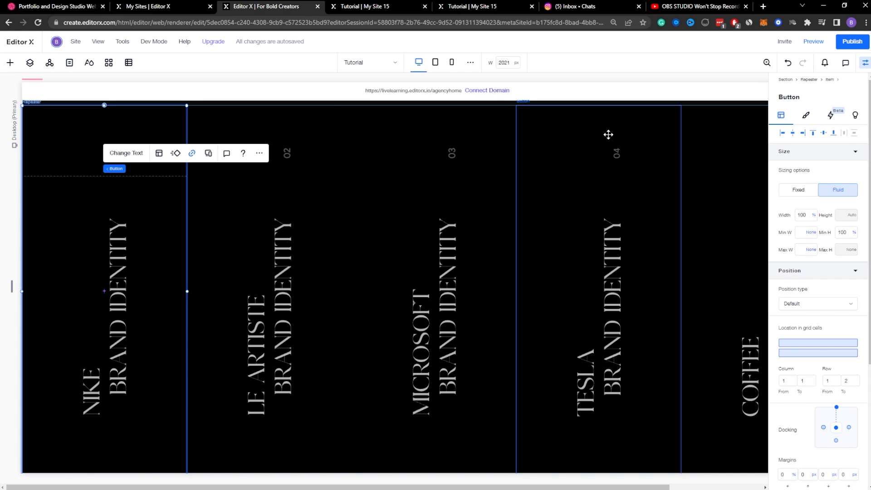
key("ctrl+z")
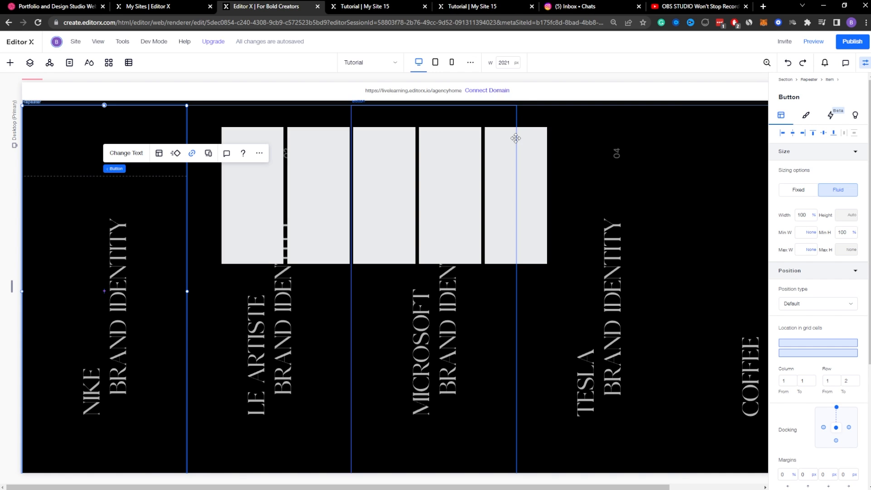
Step: Examine the fill and layout settings of the first item in the blank repeater
left_click(381, 184)
left_click(240, 155)
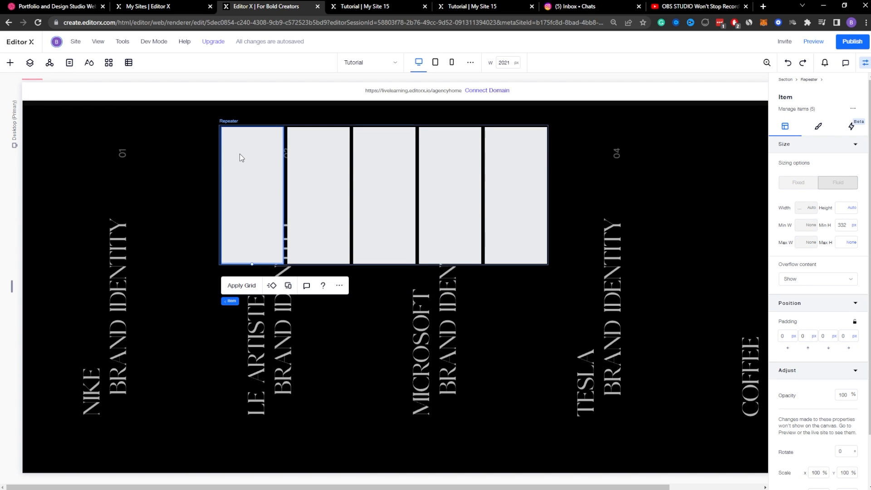
left_click(817, 128)
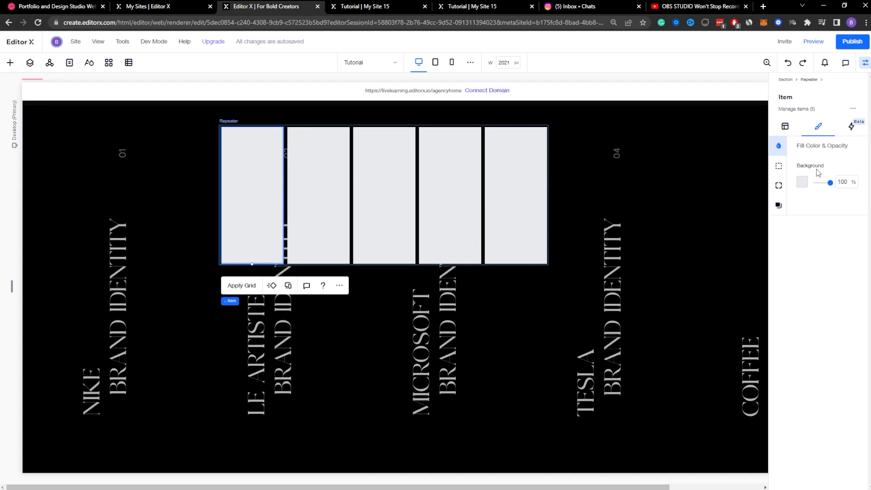
mouse_move(829, 183)
left_mouse_down()
mouse_move(815, 183)
mouse_move(830, 182)
left_mouse_up()
left_click(788, 128)
scroll(823, 347, "down", 2)
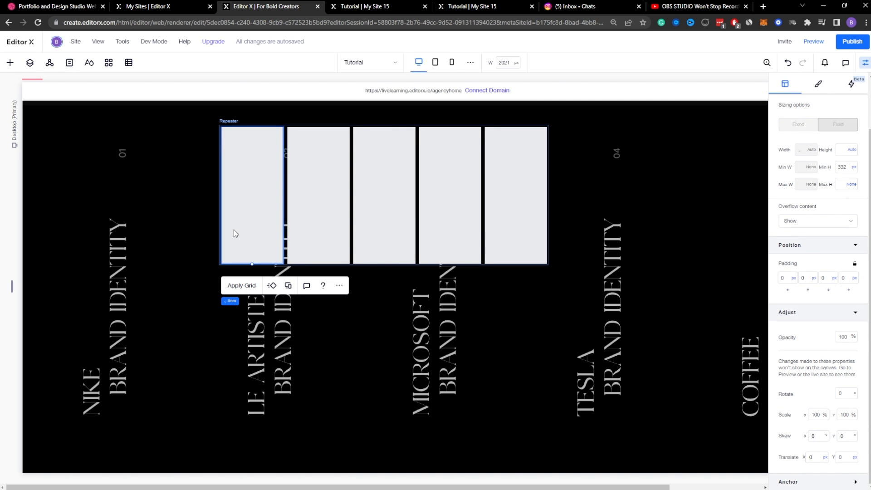
Step: Move the blank repeater lower in the section and stretch it to fill the whole section
left_click(255, 303)
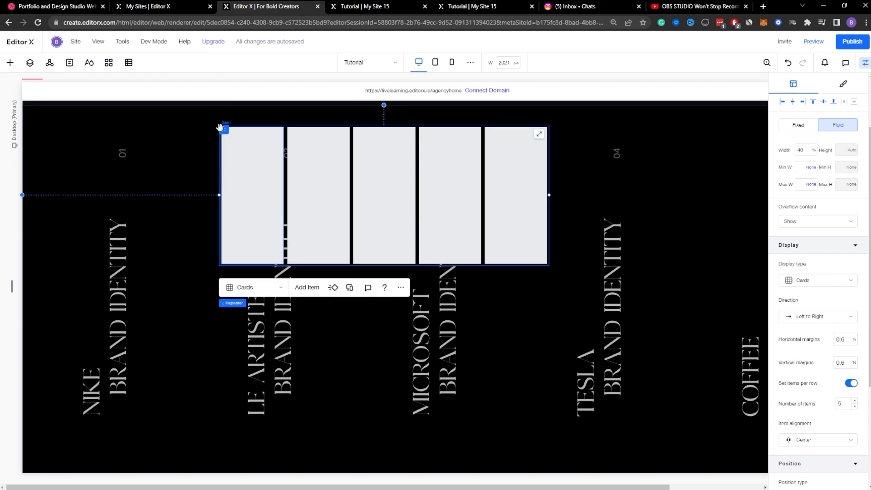
left_click(224, 135)
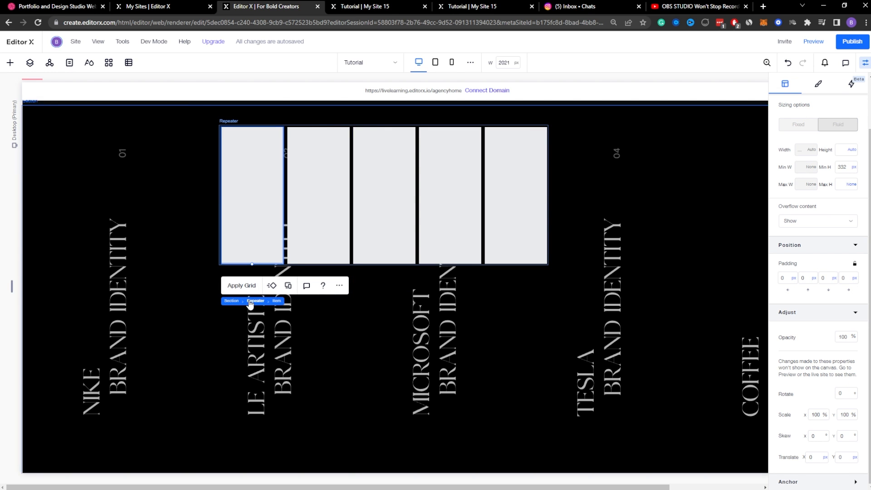
left_click(249, 302)
left_click_drag(237, 138, 253, 219)
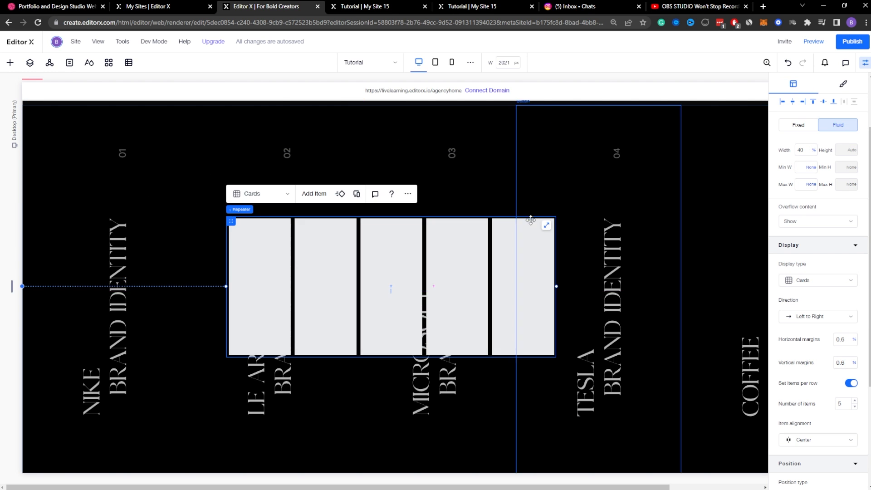
left_click(545, 227)
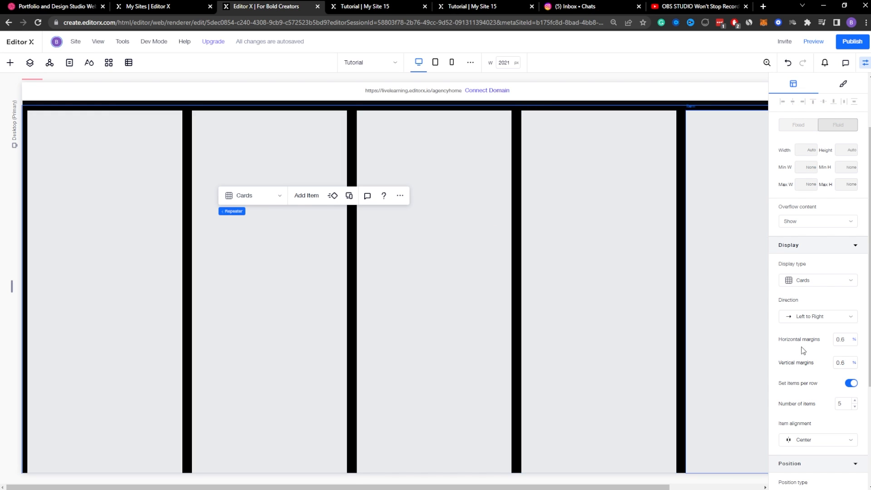
Step: Set the blank repeater's horizontal and vertical margins to 0%
left_click(842, 339)
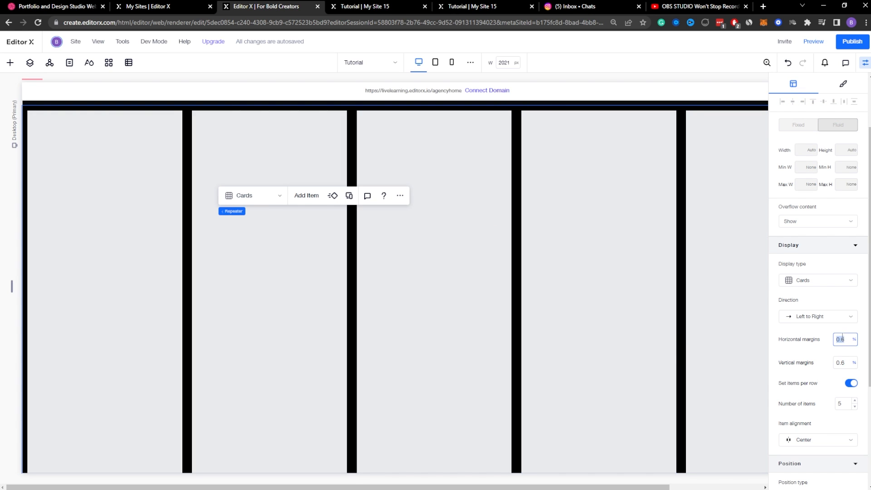
type("0")
left_click(840, 362)
type("0")
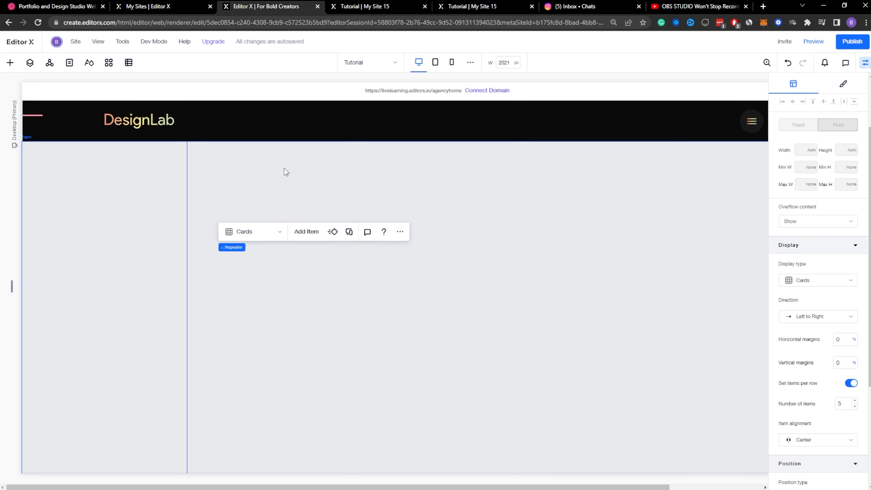
Step: Apply a 1x2 grid to the first blank repeater item and raise its row divider to shorten the upper row
left_click(111, 220)
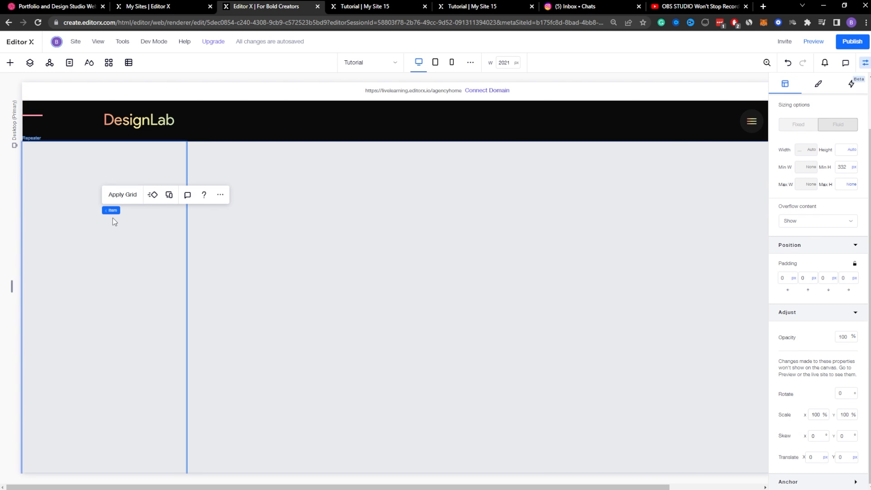
left_click(122, 196)
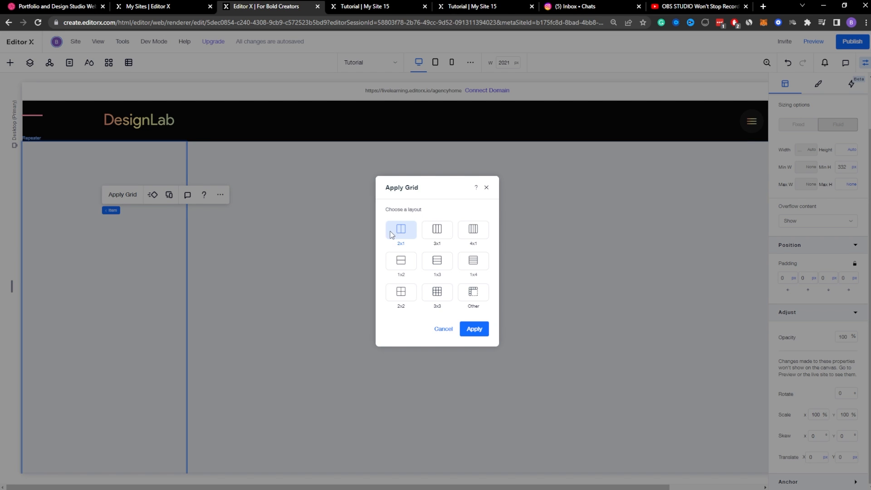
left_click(401, 261)
left_click(474, 329)
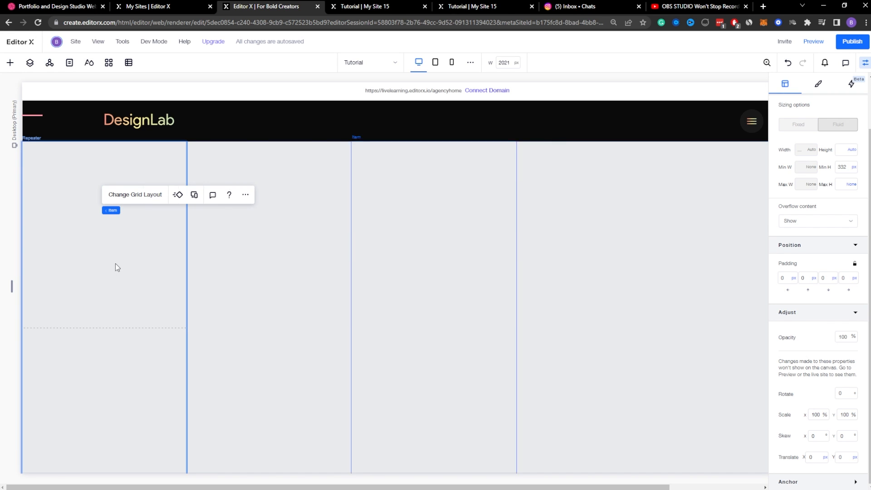
left_click_drag(81, 328, 86, 238)
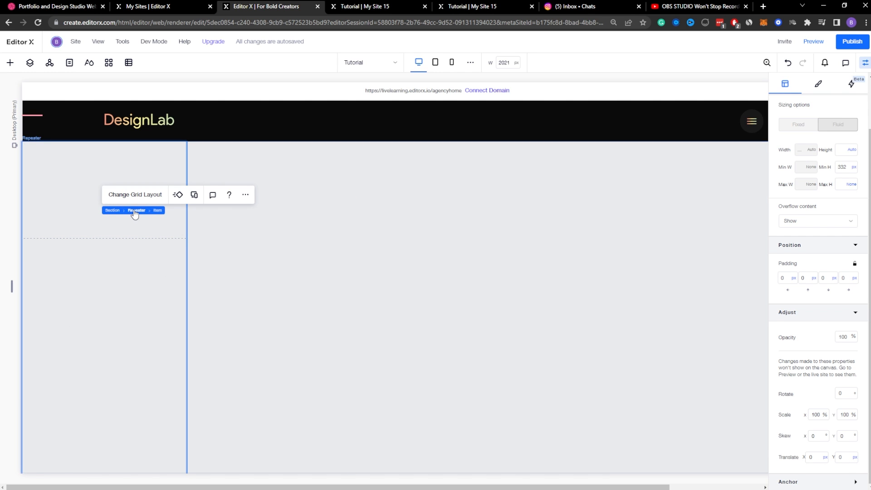
Step: Delete the blank repeater and select the button covering the original Nike panel
left_click(136, 211)
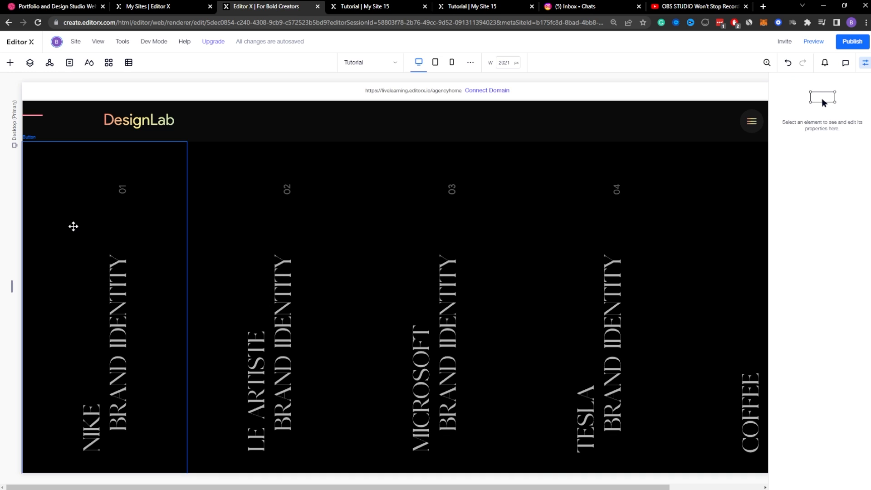
left_click(73, 226)
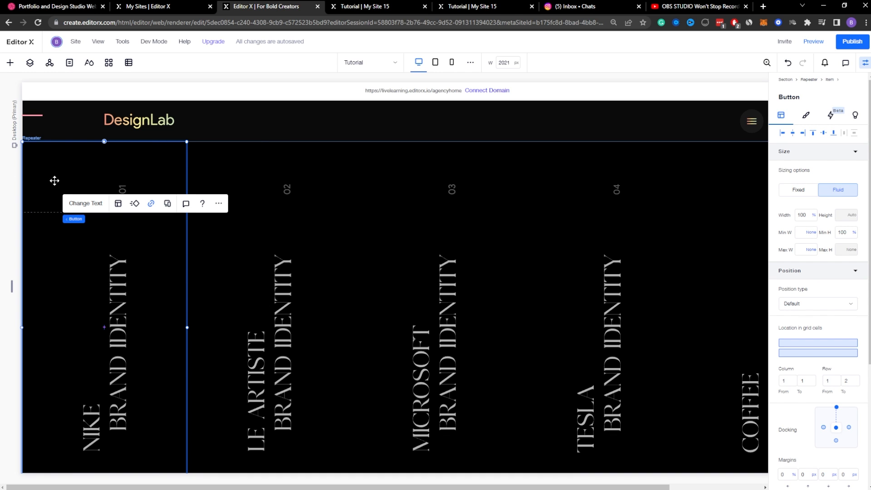
left_click(119, 181)
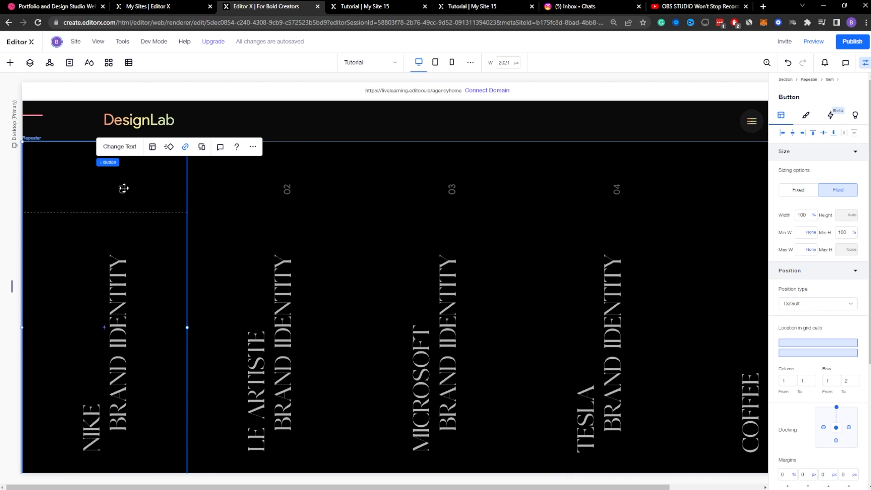
left_click(123, 188)
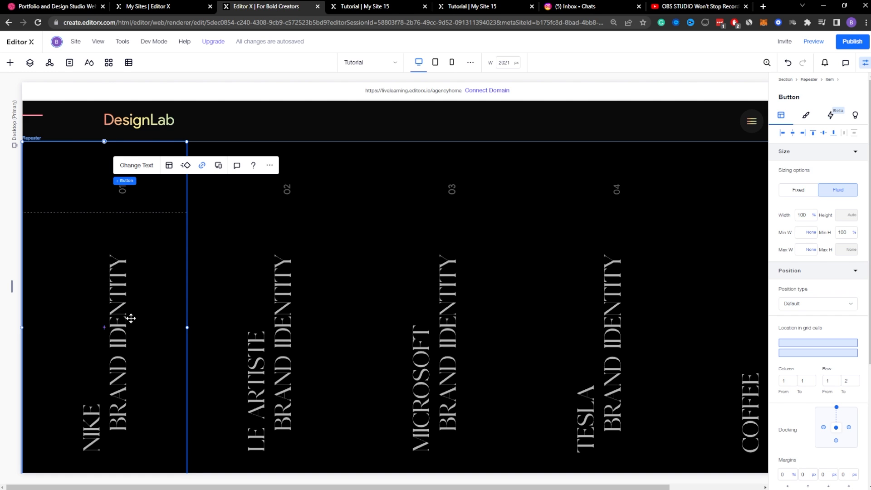
Step: Examine the layers of the original repeater's items, including the Gradient Number and top title (gradient) vectors
scroll(125, 321, "down", 1)
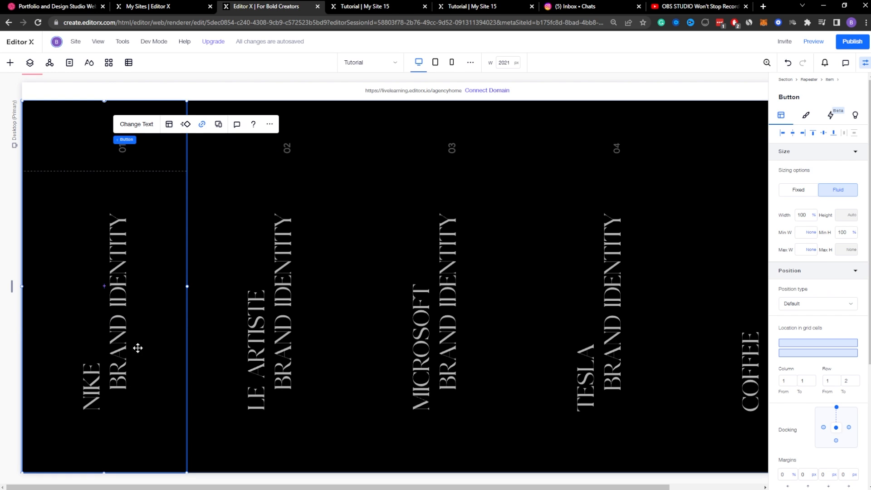
left_click(31, 64)
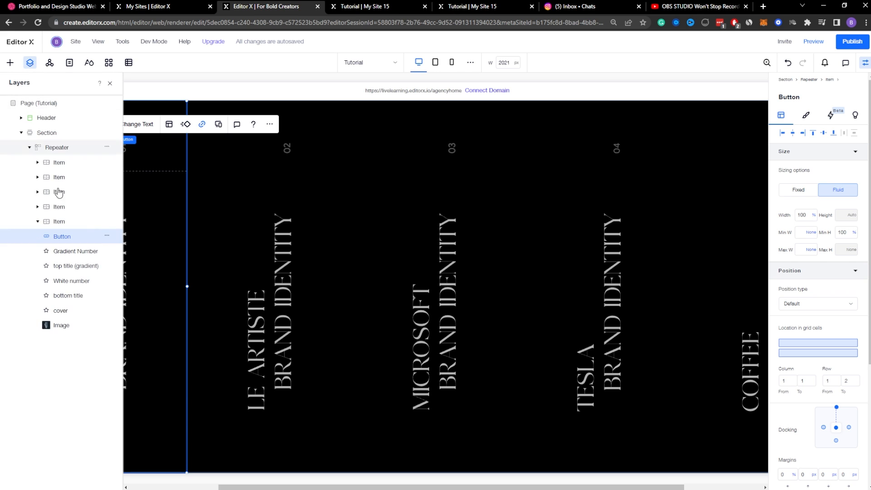
left_click(53, 162)
left_click(58, 222)
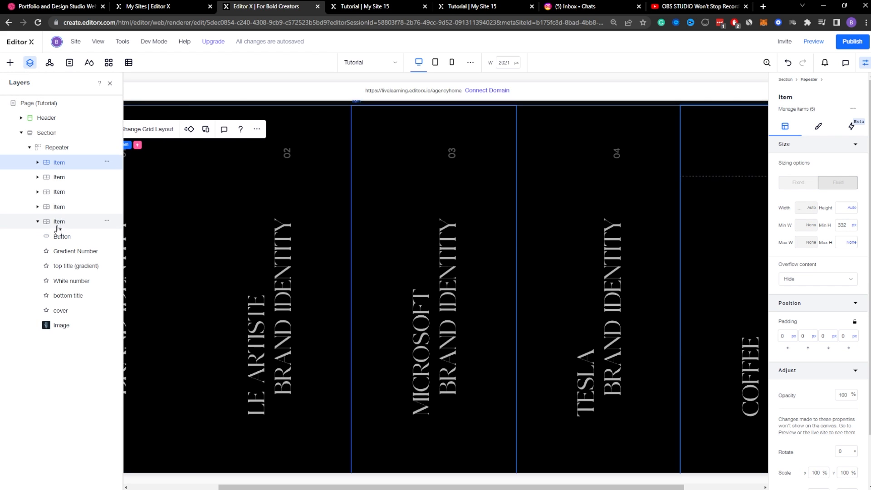
left_click(66, 252)
left_click(62, 266)
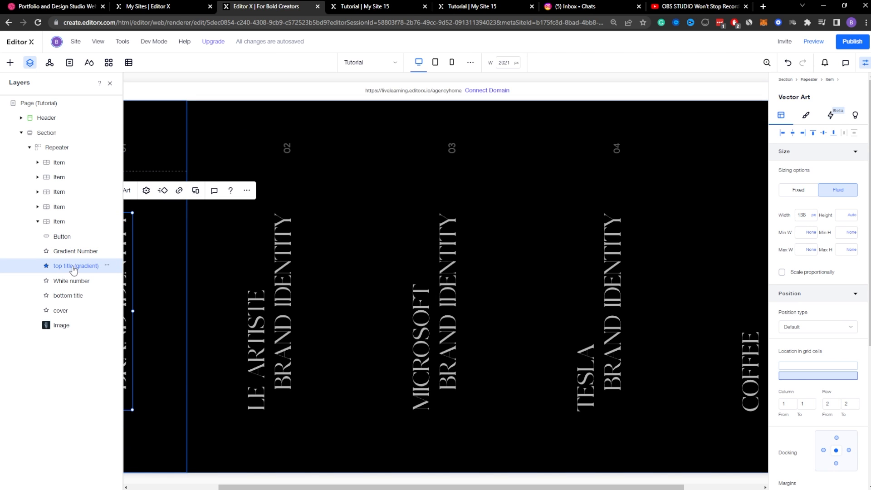
Step: Set the opacity of the top title (gradient) vector's initial state to 100% and finish editing the effect
left_click(833, 117)
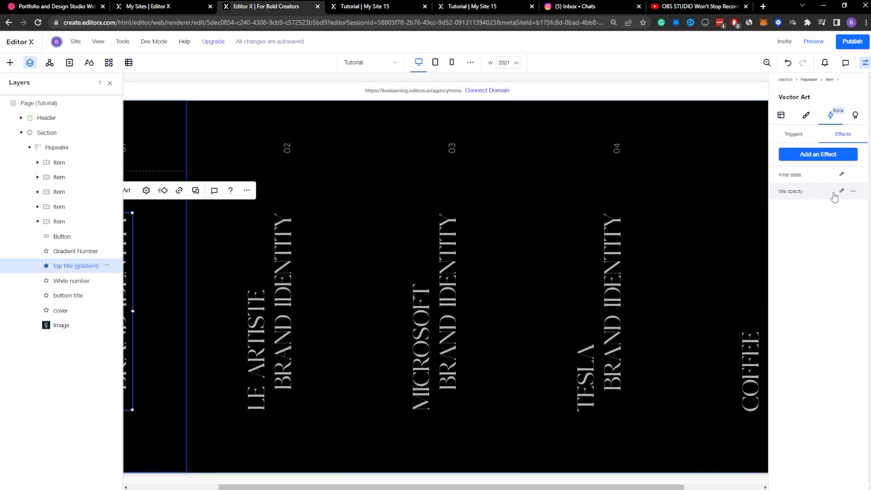
left_click(841, 174)
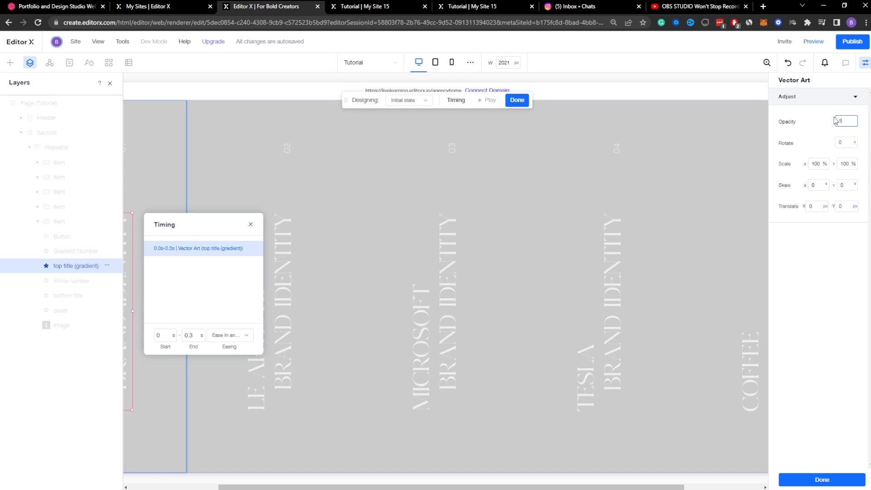
key("Return")
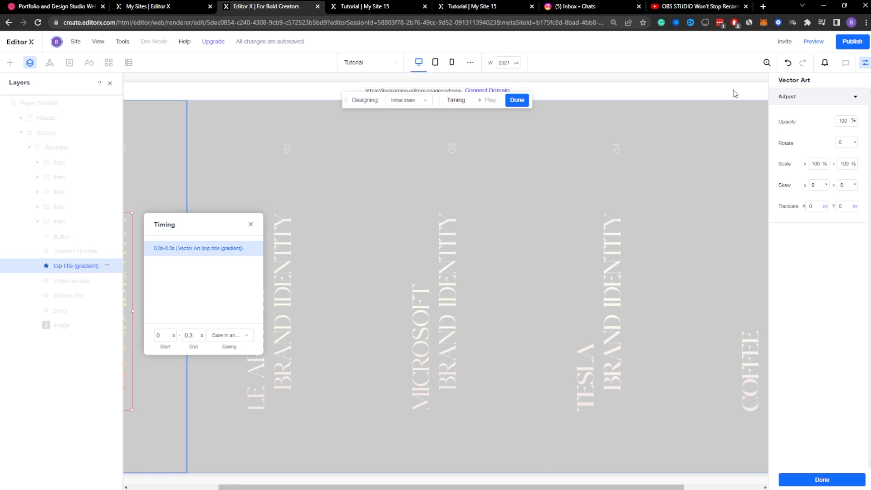
left_click(815, 483)
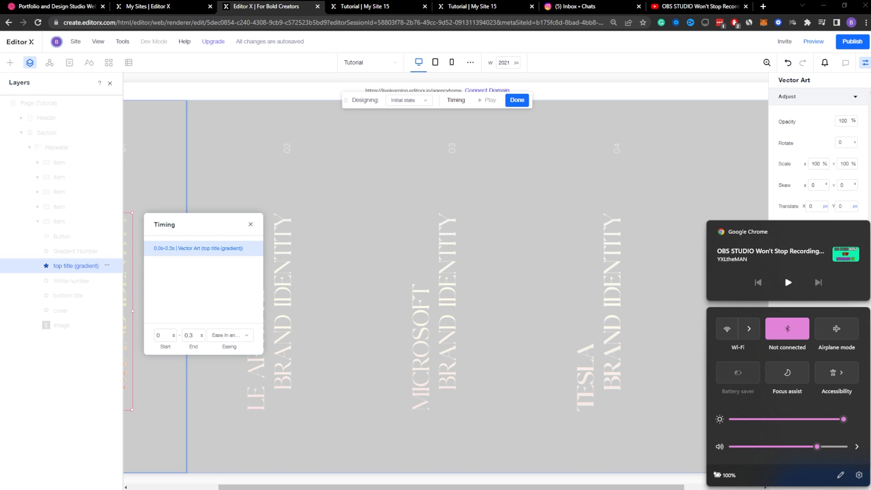
left_click(677, 296)
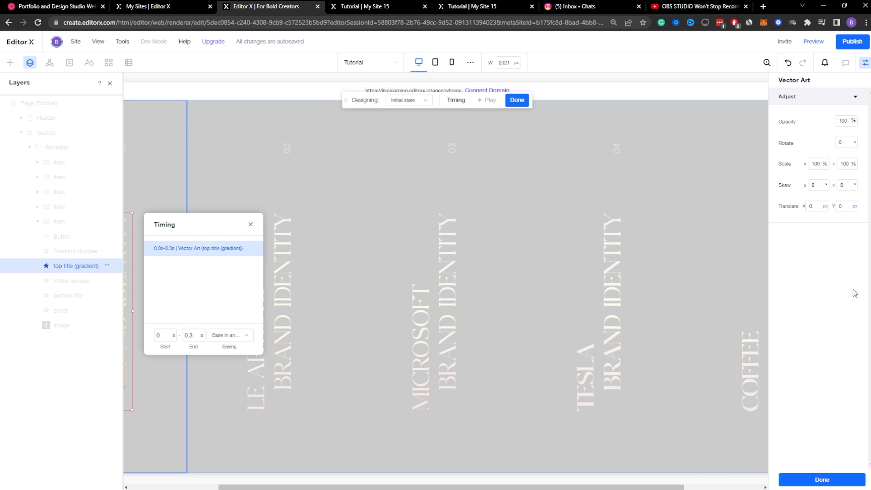
left_click(819, 481)
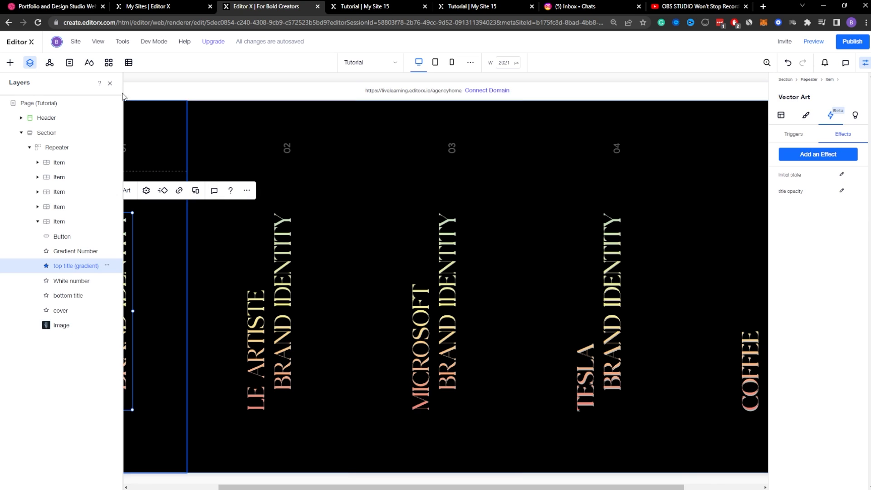
Step: Try setting the gradient title's top margin to 0 px, and undo the change
left_click(108, 84)
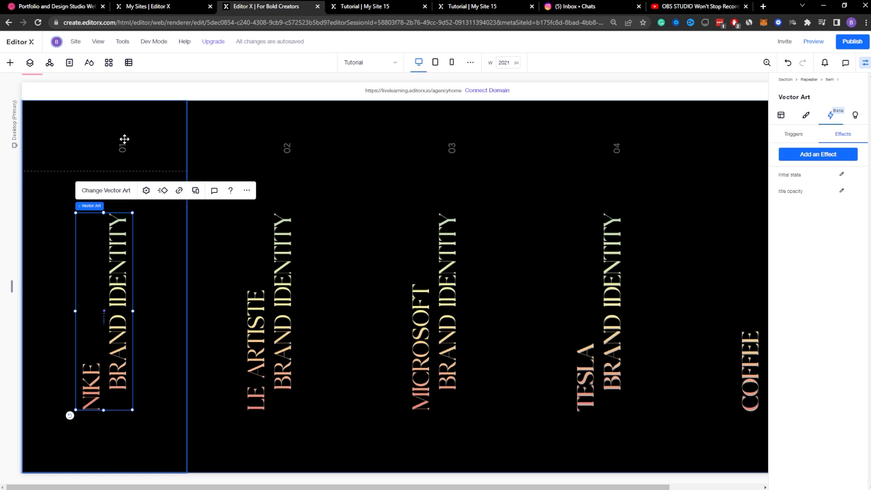
left_click(783, 116)
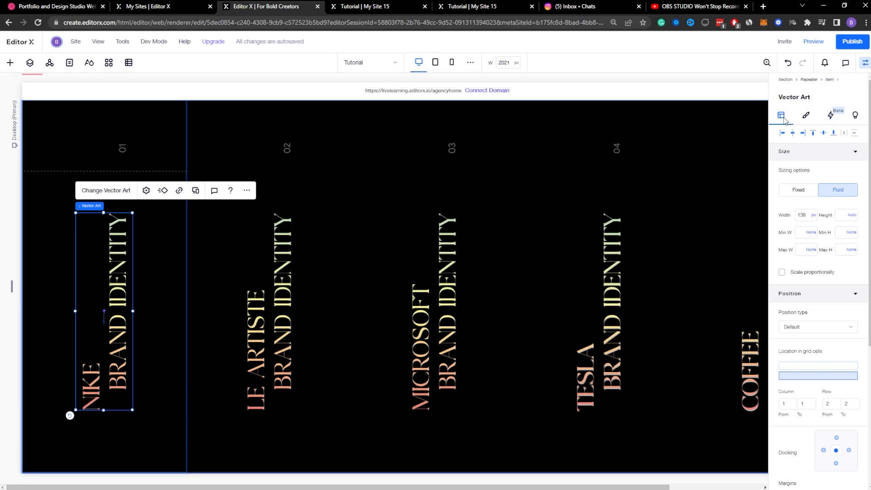
scroll(817, 272, "down", 5)
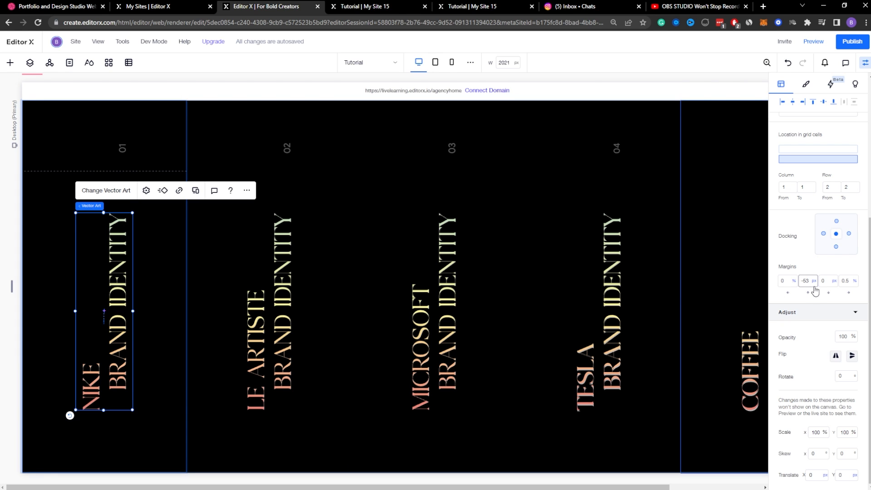
left_click(806, 282)
type("0")
key("Return")
key("ctrl+z")
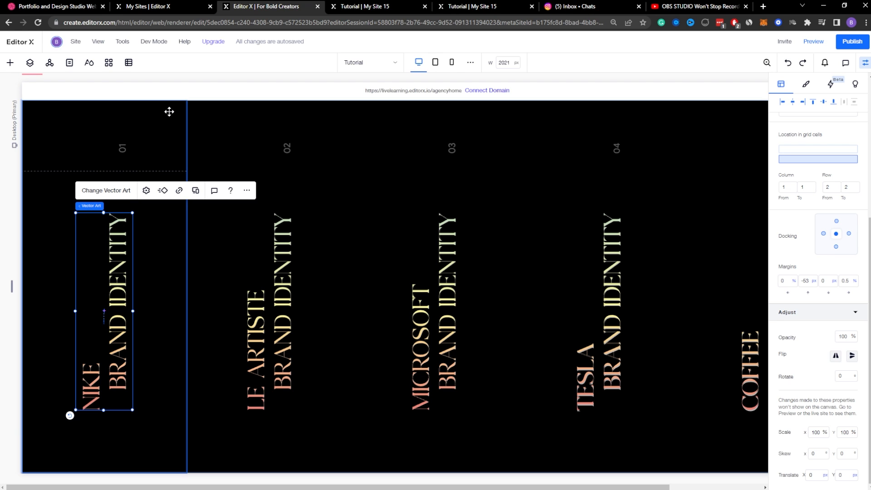
Step: Try removing the right docking from the Nike item's White number vector
left_click(30, 62)
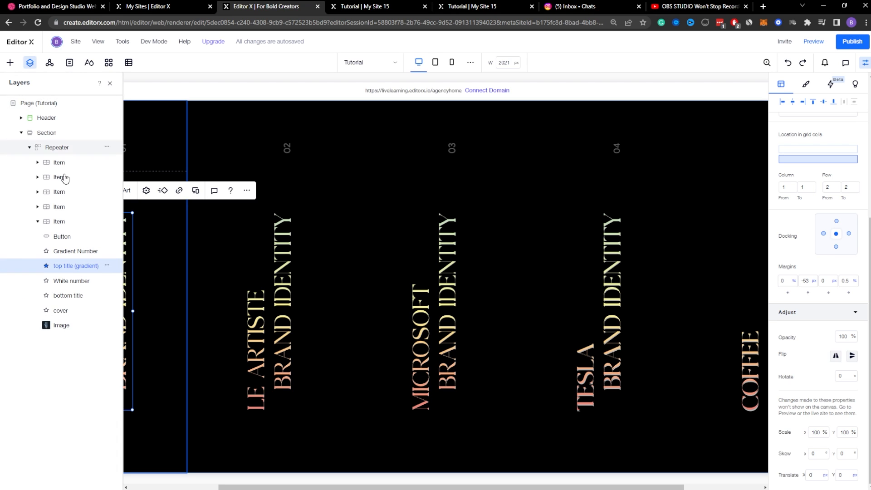
left_click(65, 281)
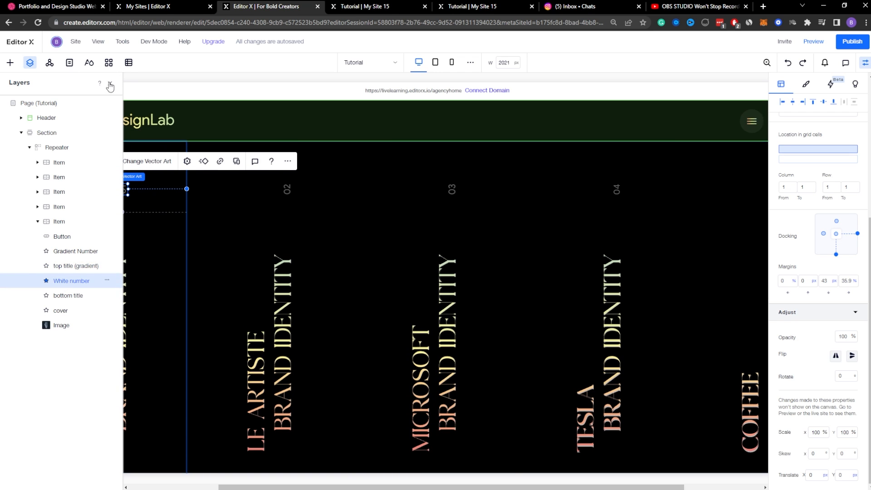
left_click(110, 83)
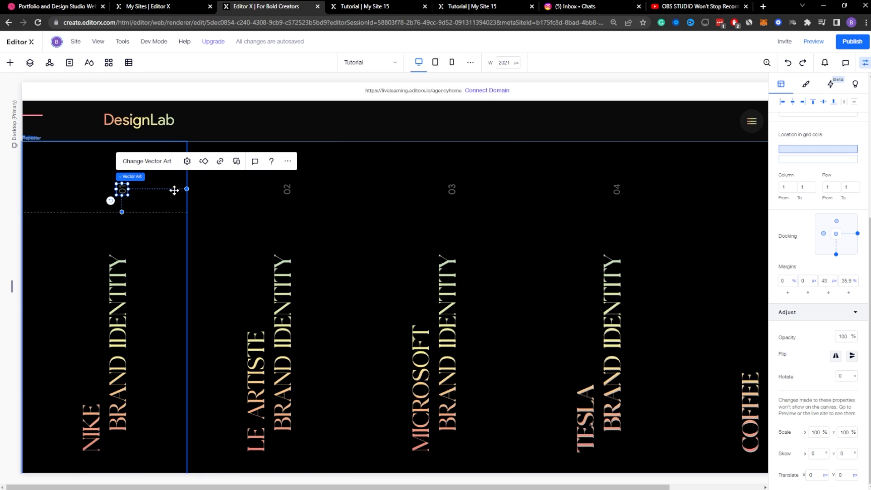
left_click(857, 234)
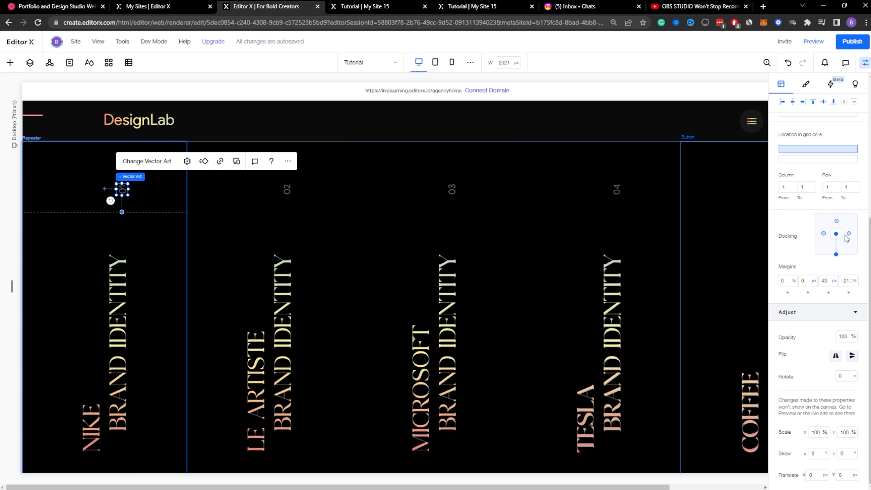
Step: Hide the Nike item's top title (gradient) vector in its initial state through the effect's opacity, and finish editing the effect
left_click(29, 62)
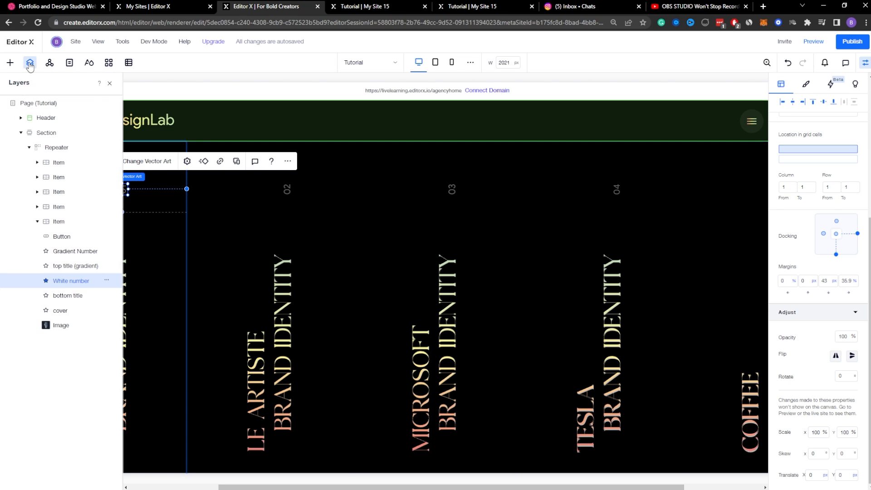
left_click(69, 267)
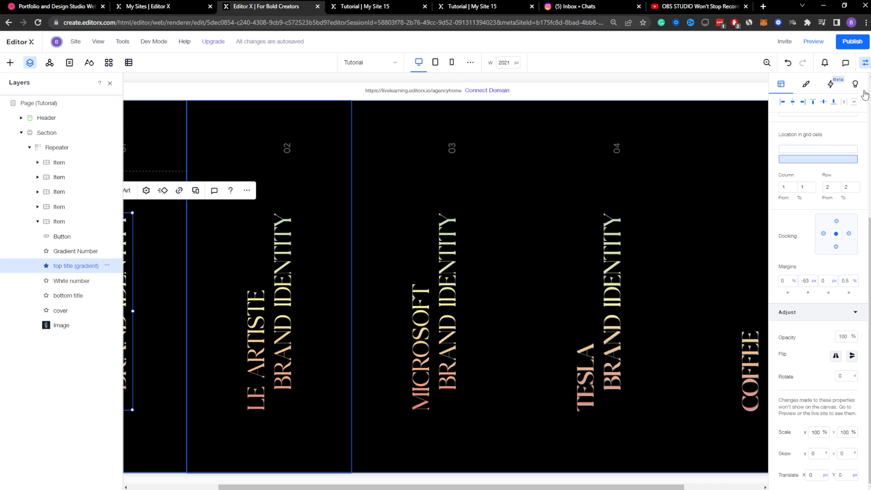
left_click(829, 87)
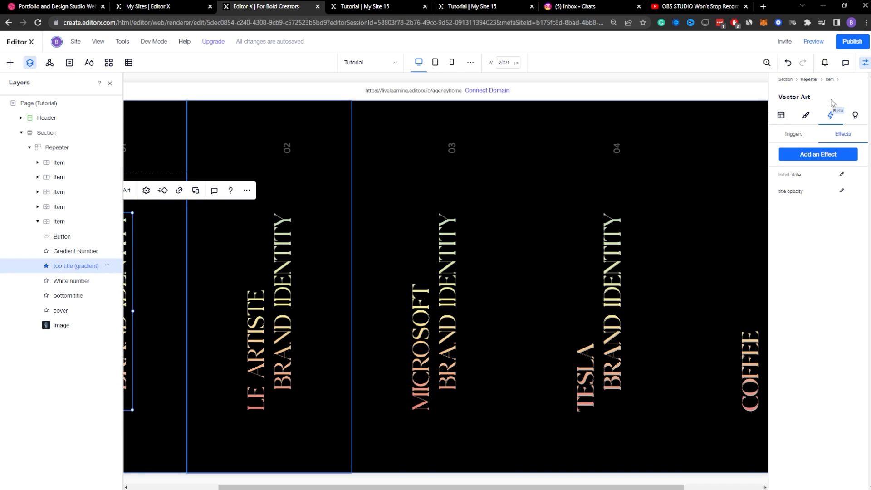
left_click(841, 175)
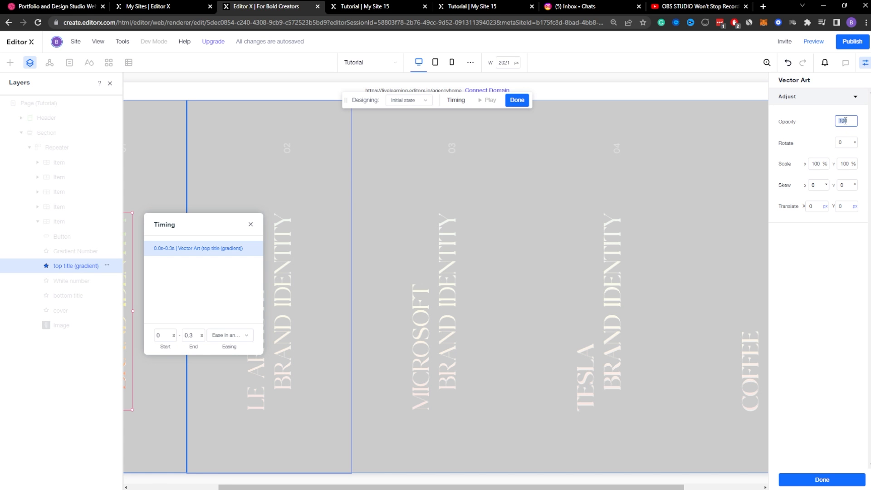
left_click(838, 477)
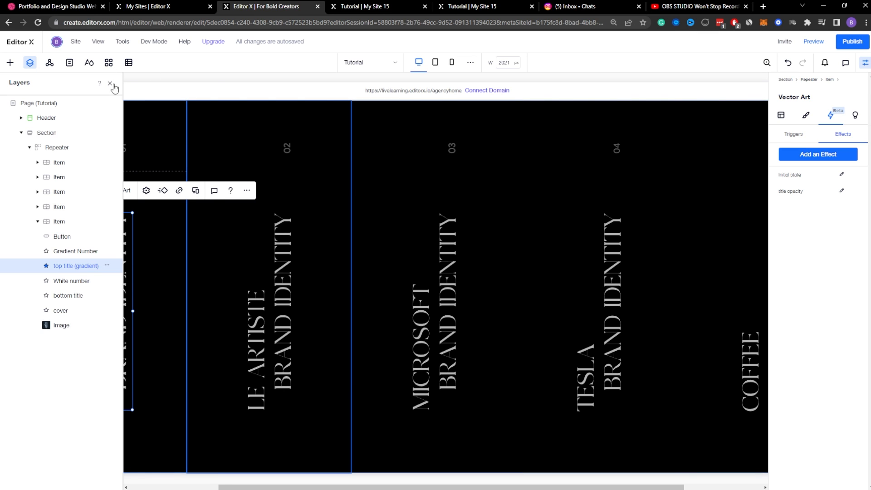
Step: Preview the hover effects on the project panels and return to editing
left_click(111, 84)
left_click(864, 64)
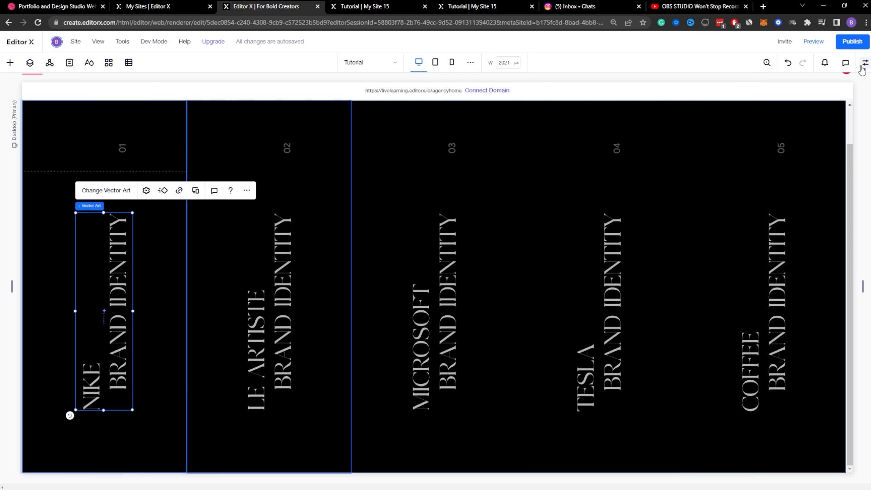
left_click(815, 41)
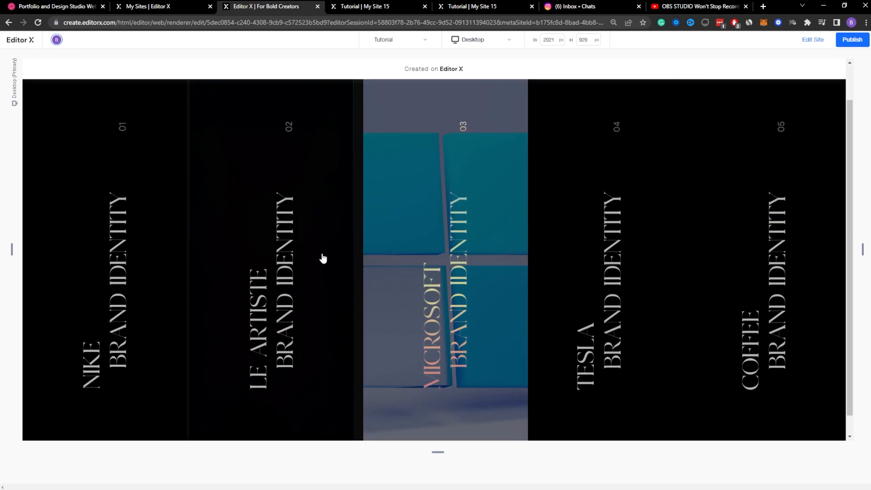
left_click(812, 40)
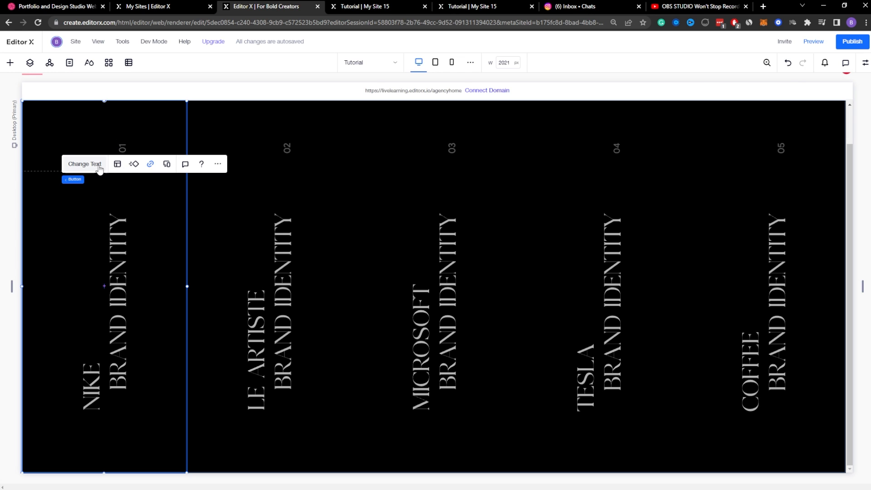
Step: Examine the White number and bottom title layers in the Nike panel's item
left_click(50, 64)
left_click(30, 63)
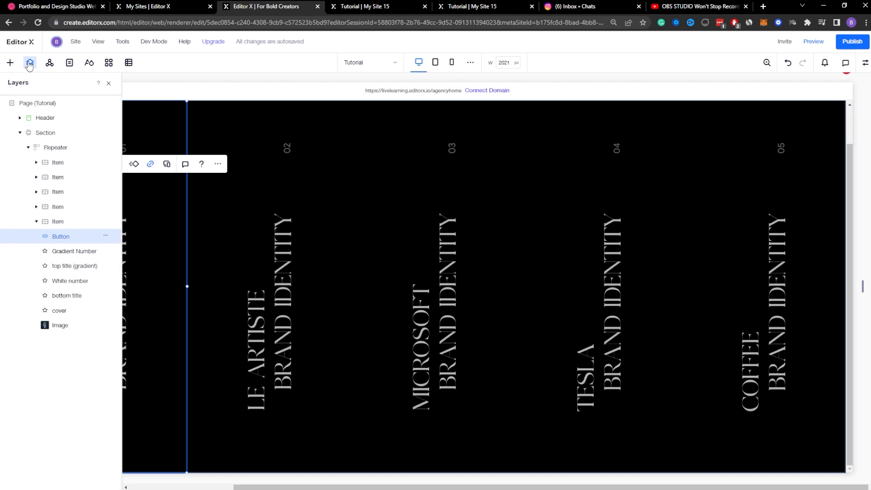
left_click(69, 281)
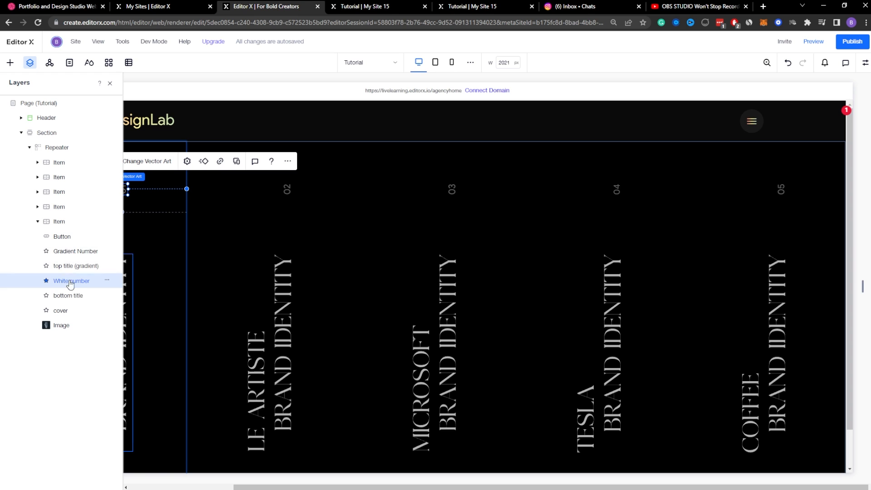
left_click(71, 296)
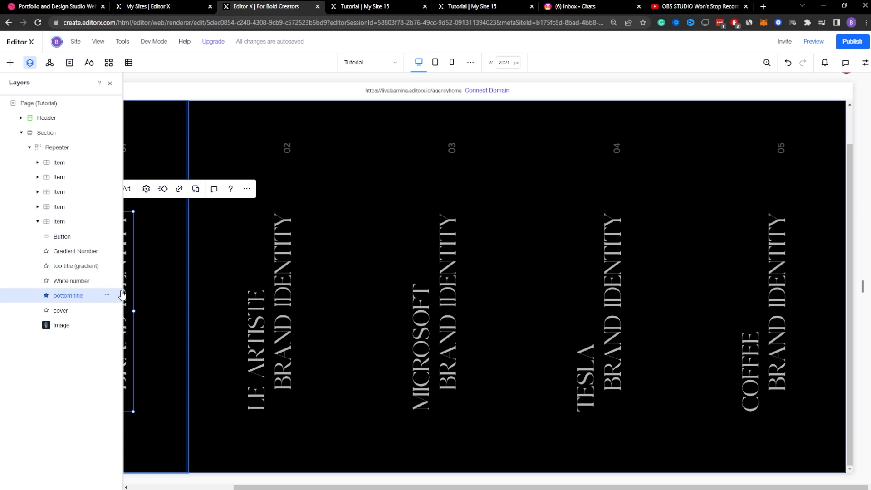
left_click(110, 84)
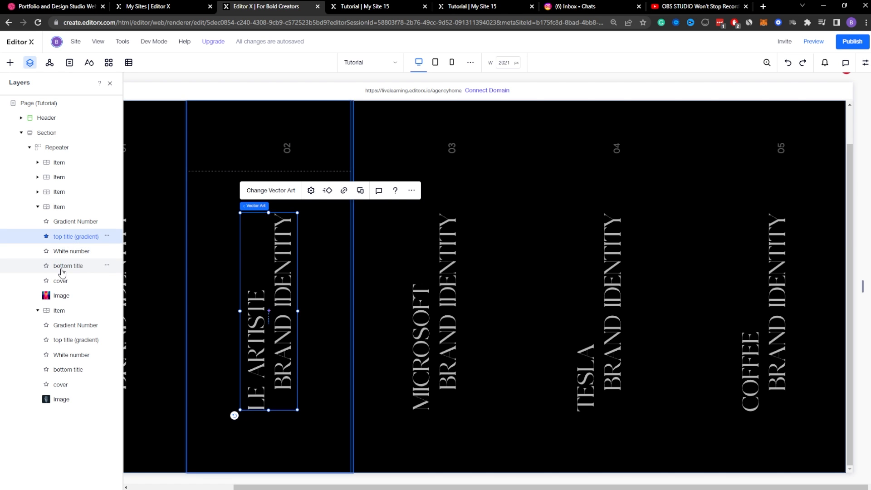
Step: Try replacing the Le Artiste panel's bottom title with the 4.svg vector art, and undo the replacement
left_click(60, 268)
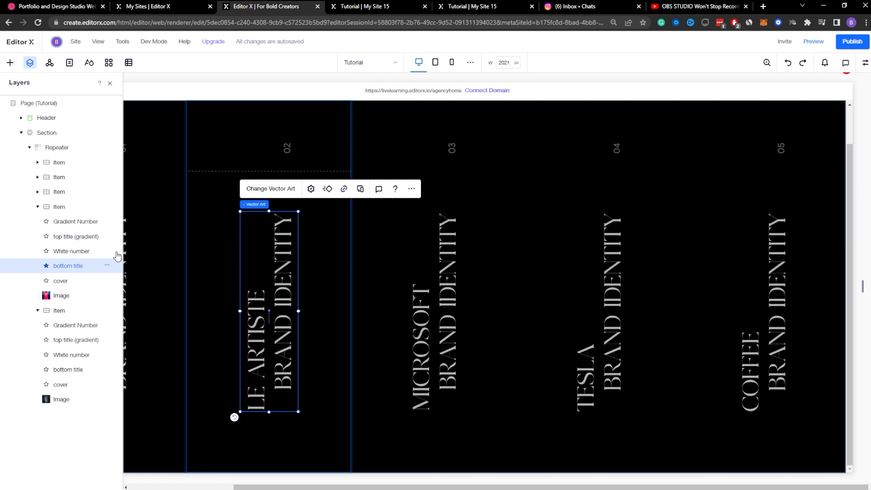
left_click(270, 189)
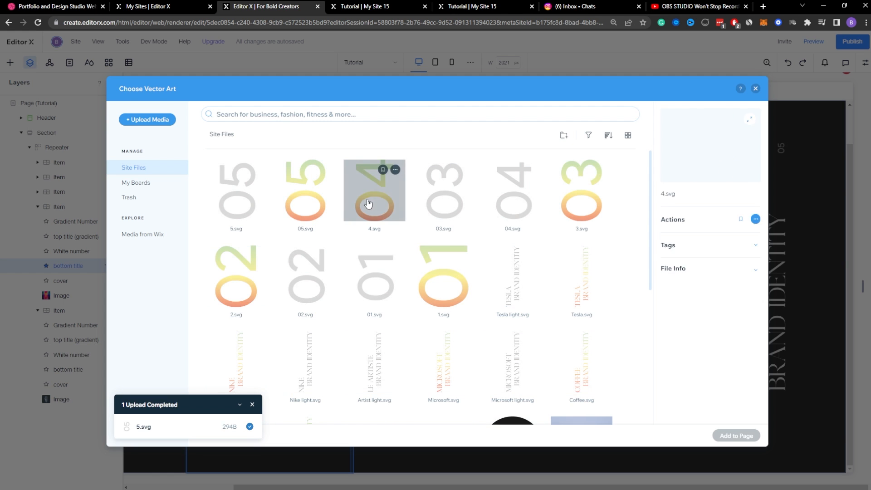
left_click(736, 436)
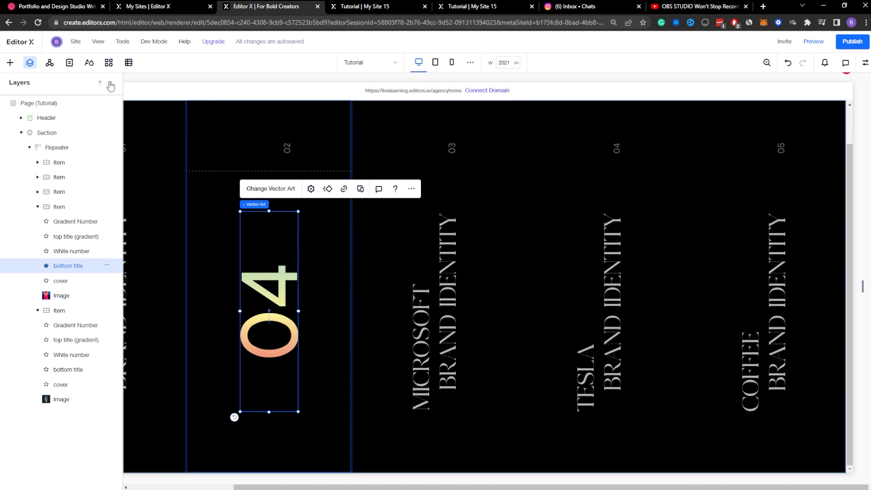
left_click(110, 86)
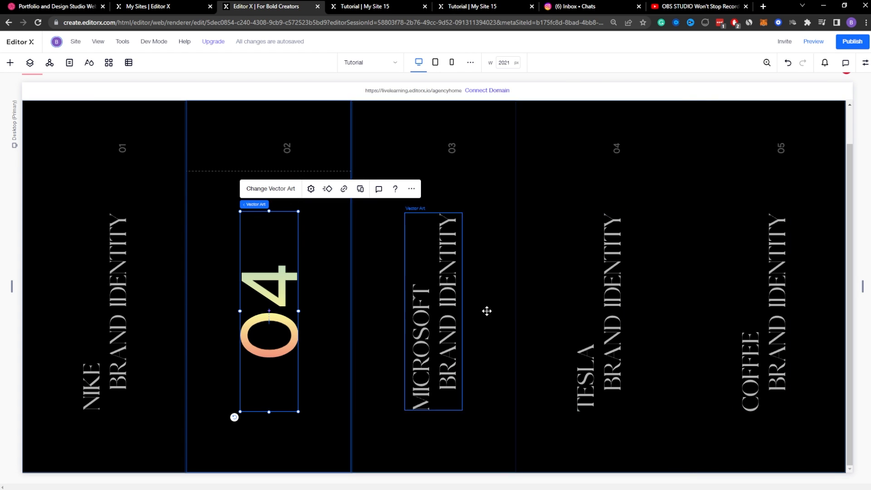
key("ctrl+z")
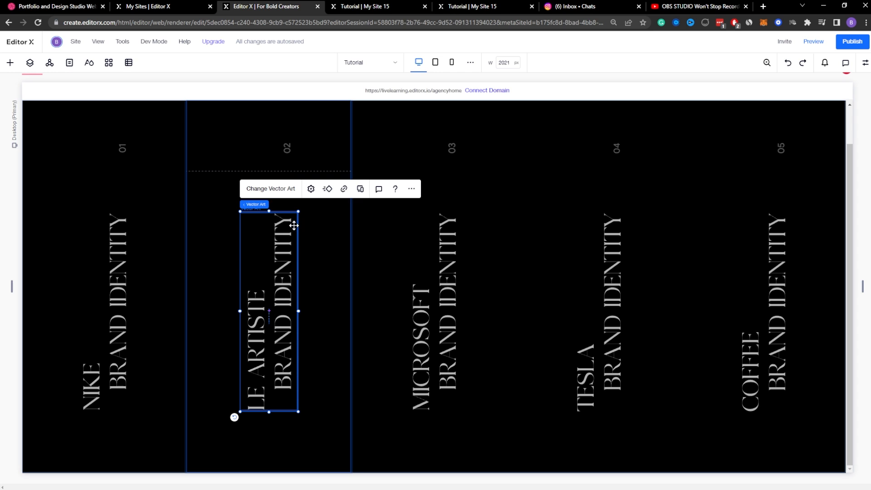
Step: Examine the effects and hover triggers of the Nike panel's repeater item, and preview how they play on hover
left_click(323, 231)
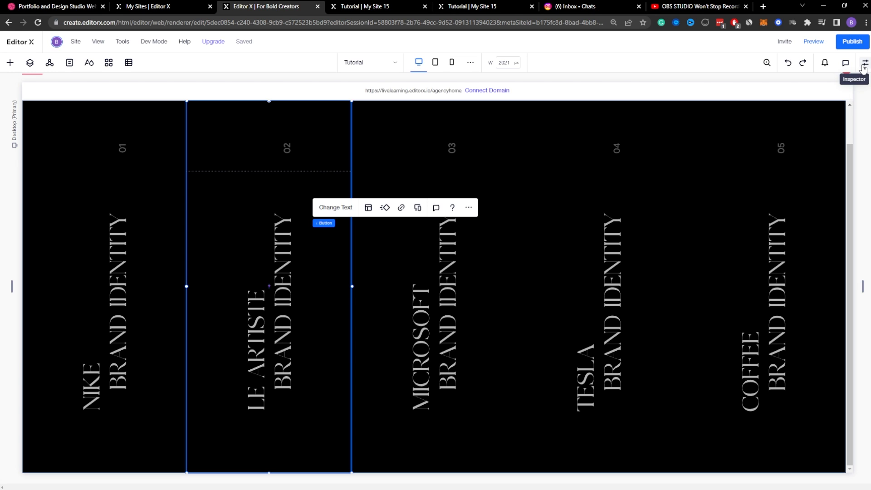
left_click(146, 190)
mouse_move(150, 184)
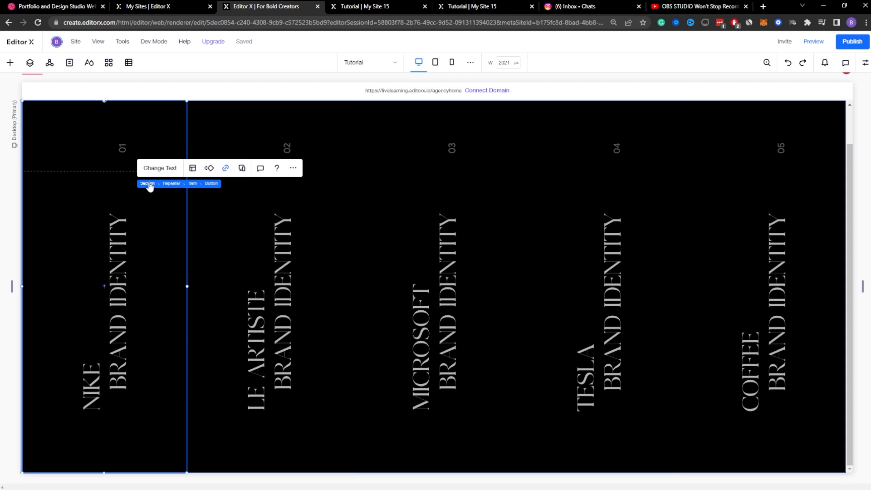
left_click(193, 184)
left_click(865, 63)
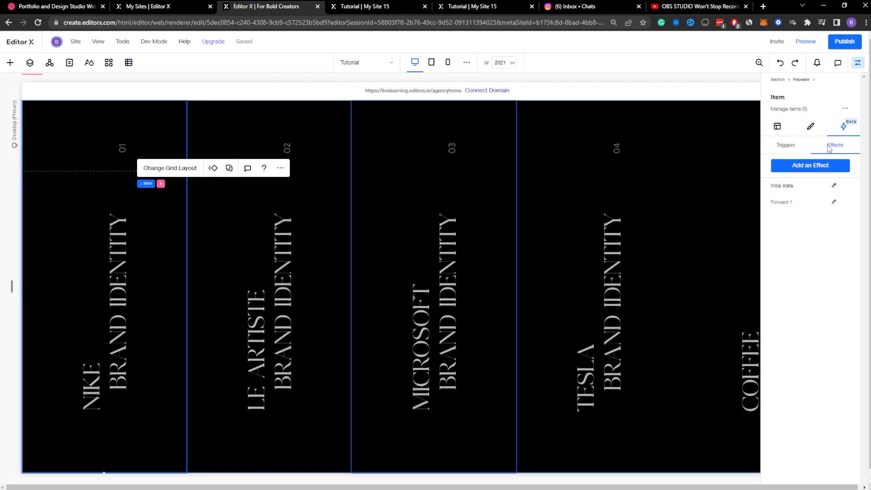
left_click(844, 127)
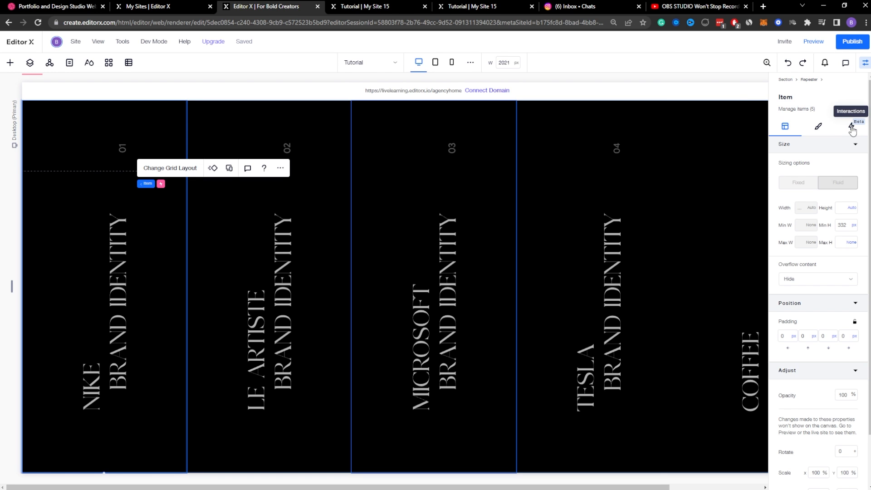
left_click(851, 127)
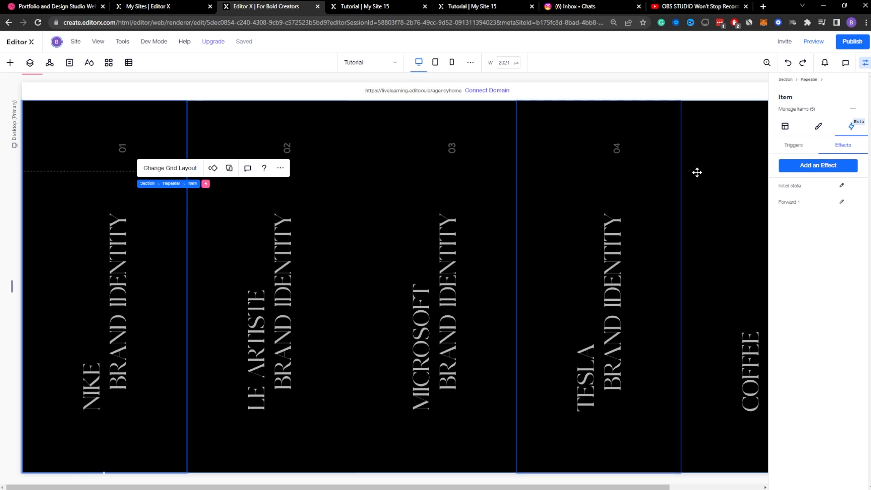
left_click(799, 149)
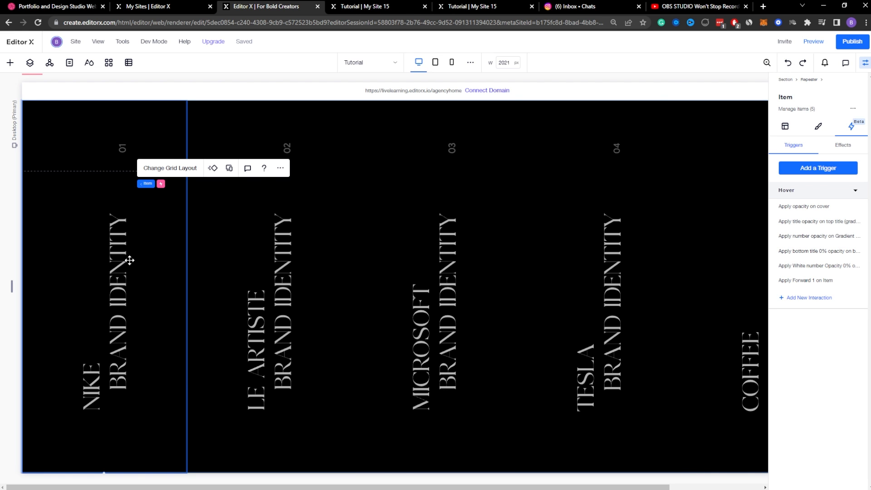
left_click(813, 41)
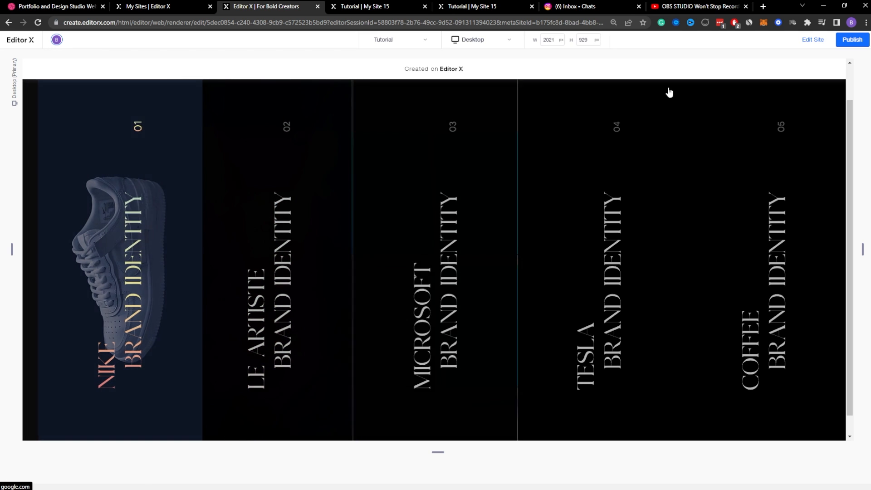
left_click(814, 39)
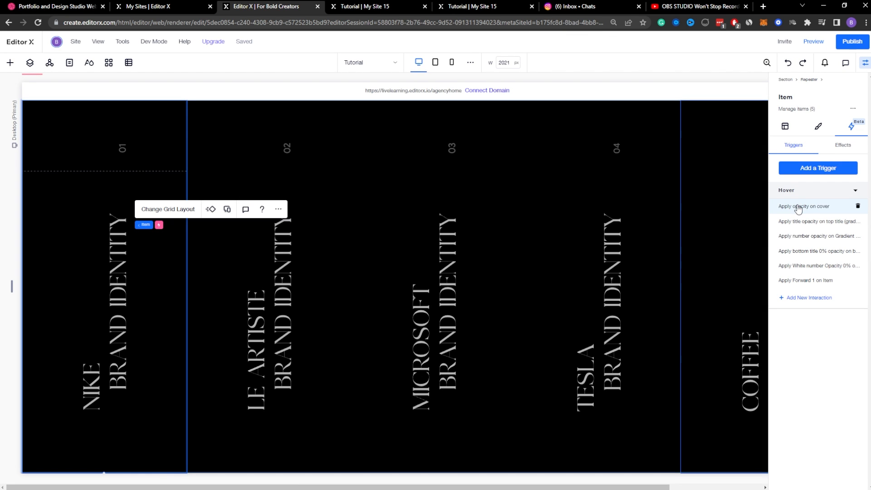
Step: Try lowering the fill opacity of the Le Artiste panel's cover to 65%, and restore it to 100%
left_click(29, 66)
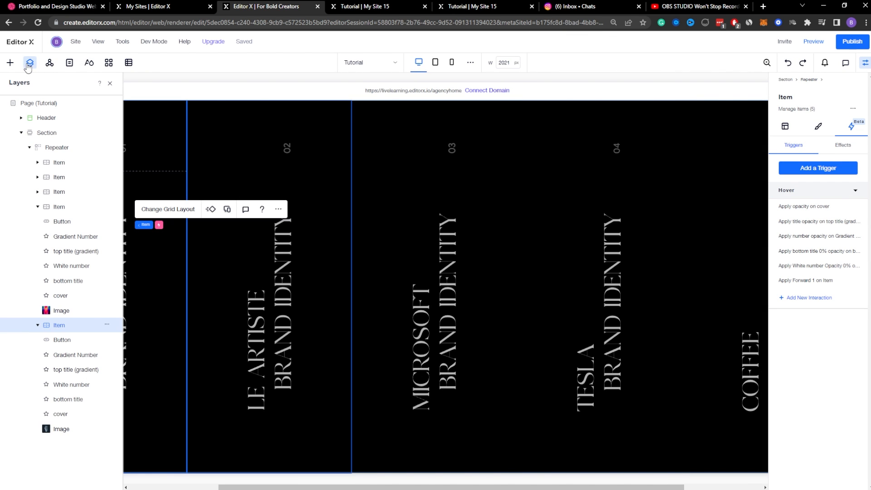
left_click(57, 296)
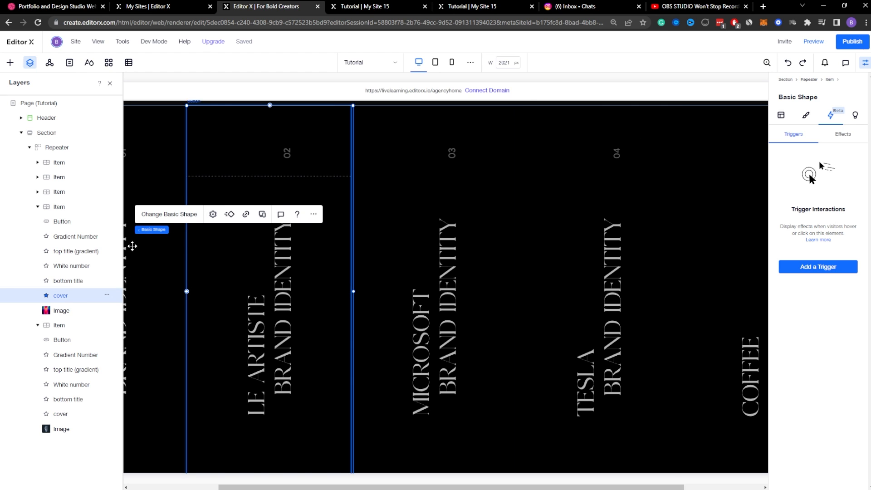
left_click(780, 116)
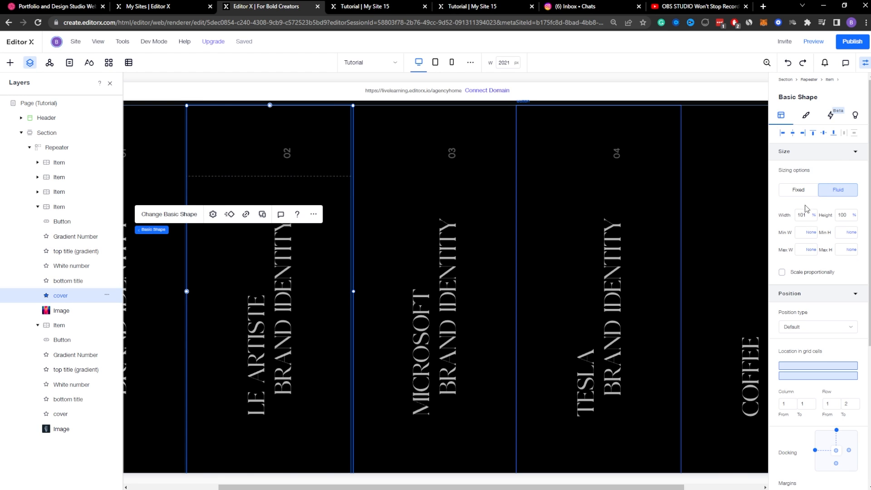
left_click(807, 116)
left_click_drag(830, 171, 819, 169)
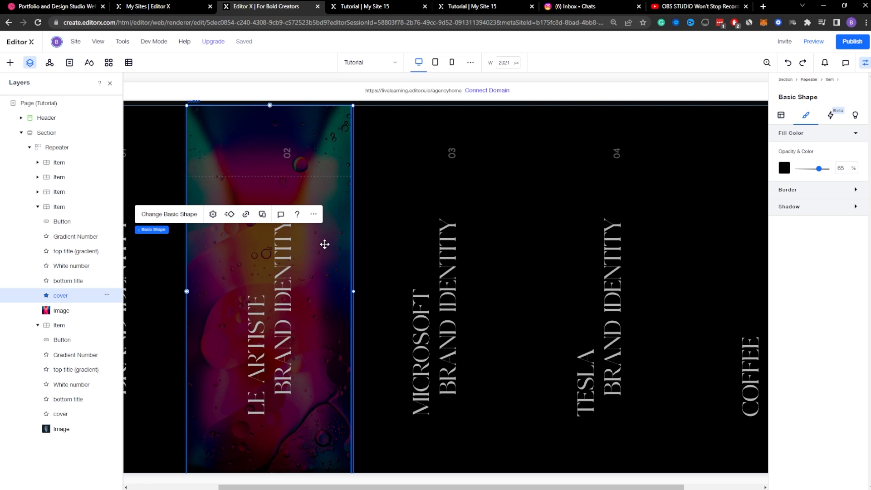
left_click_drag(821, 172, 832, 169)
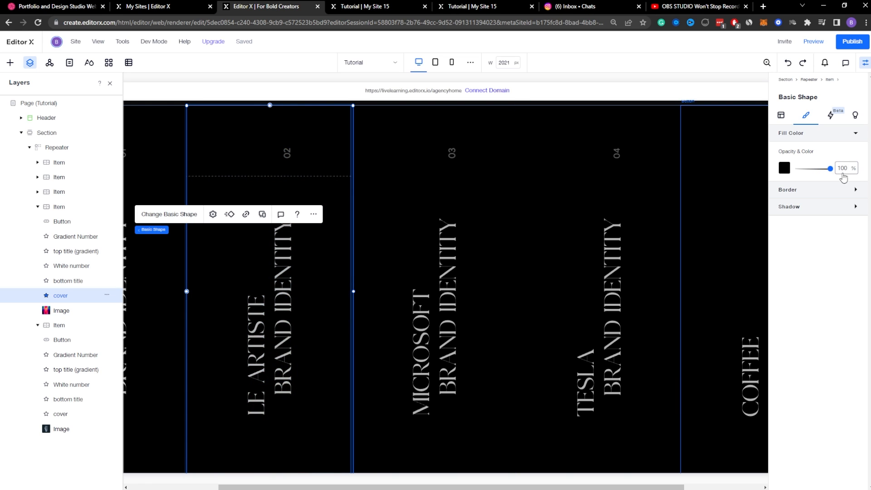
Step: Add a hover interaction to the Le Artiste panel's repeater item, choosing the cover as the affected element
left_click(830, 116)
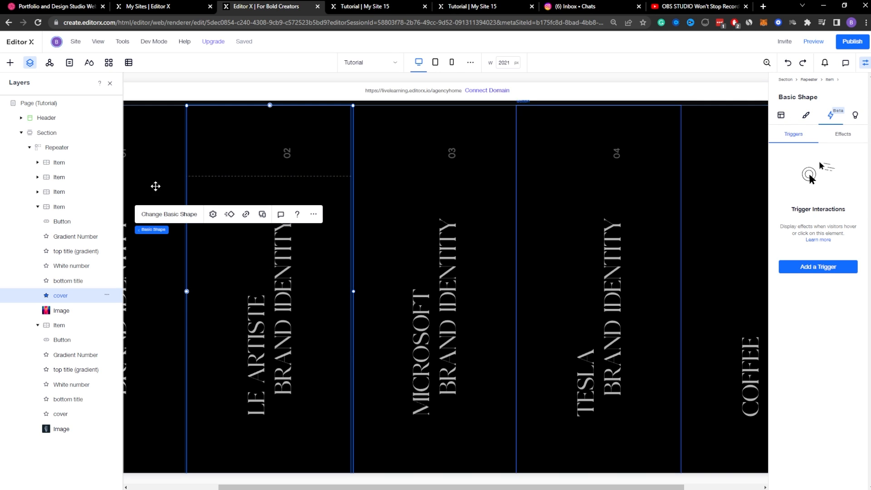
mouse_move(153, 232)
left_click(190, 232)
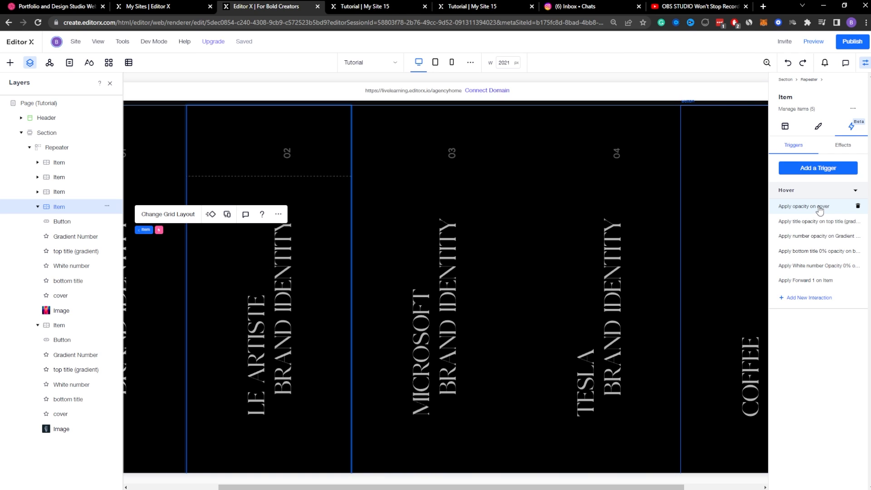
left_click(819, 171)
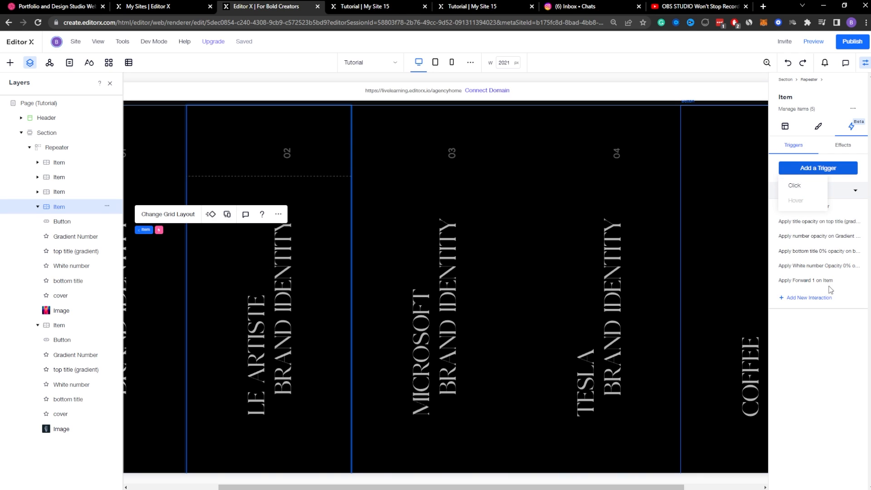
left_click(831, 314)
left_click(798, 301)
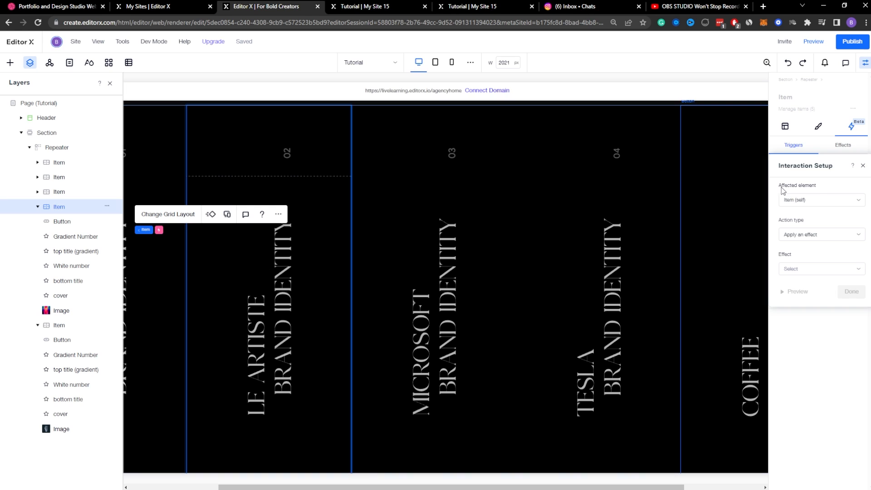
left_click(807, 204)
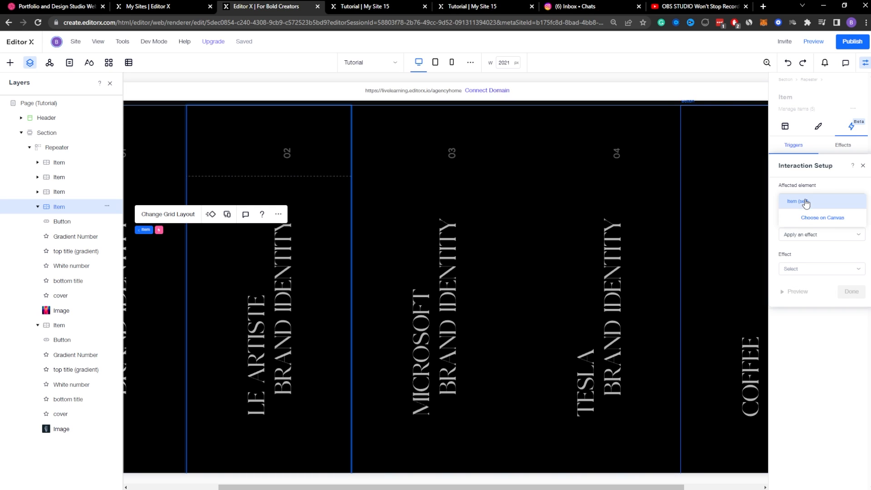
left_click(815, 219)
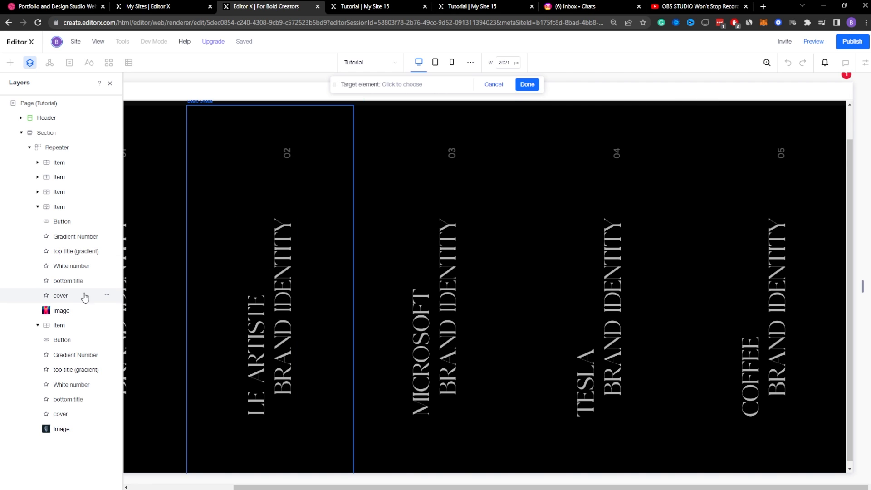
left_click(175, 263)
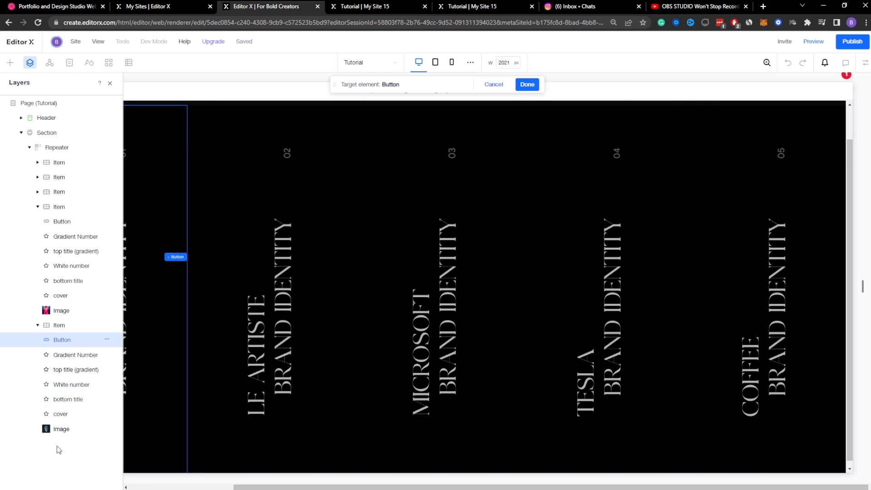
left_click(58, 414)
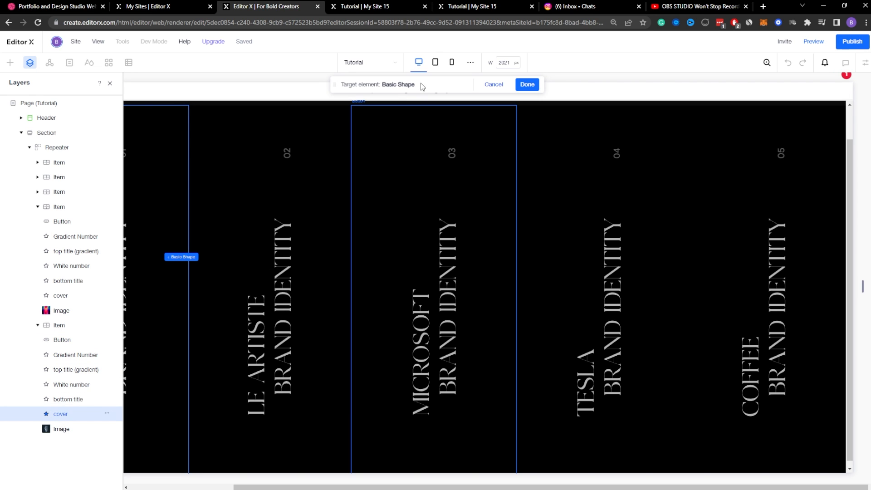
left_click(528, 85)
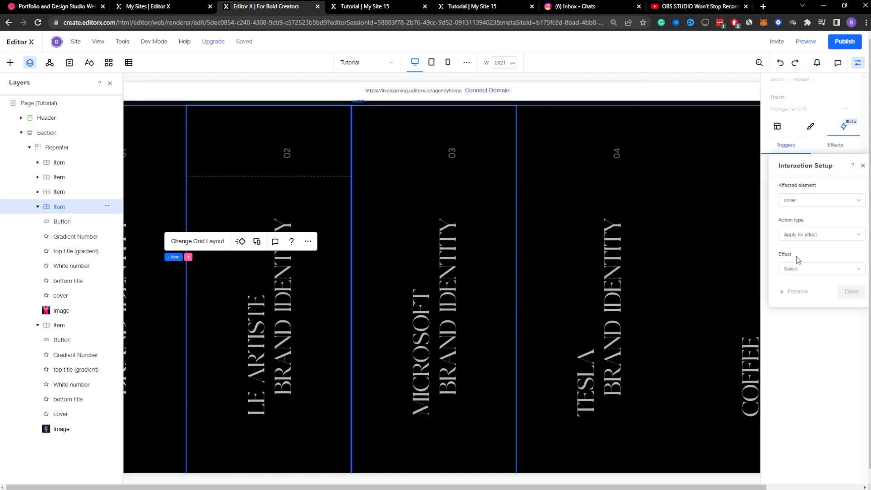
Step: Create a custom effect named "Second cover opacity" for the cover's hover interaction
left_click(795, 269)
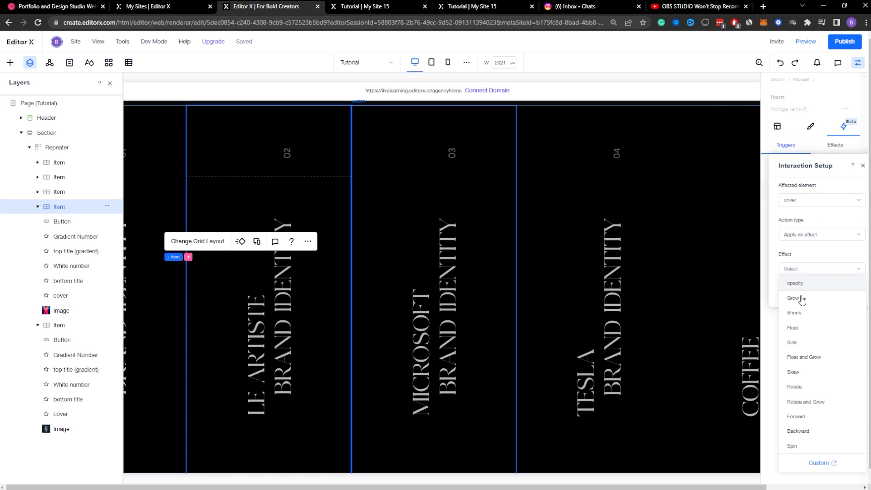
left_click(821, 463)
type("Second cover opacity")
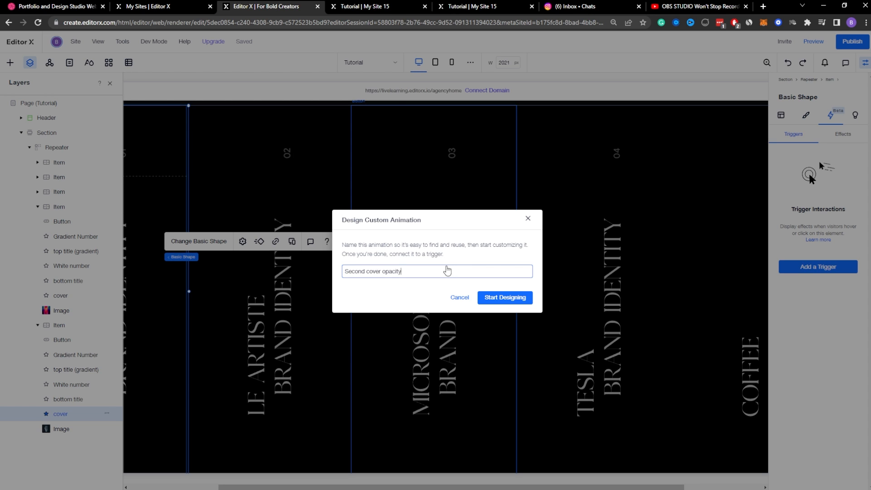
key("Return")
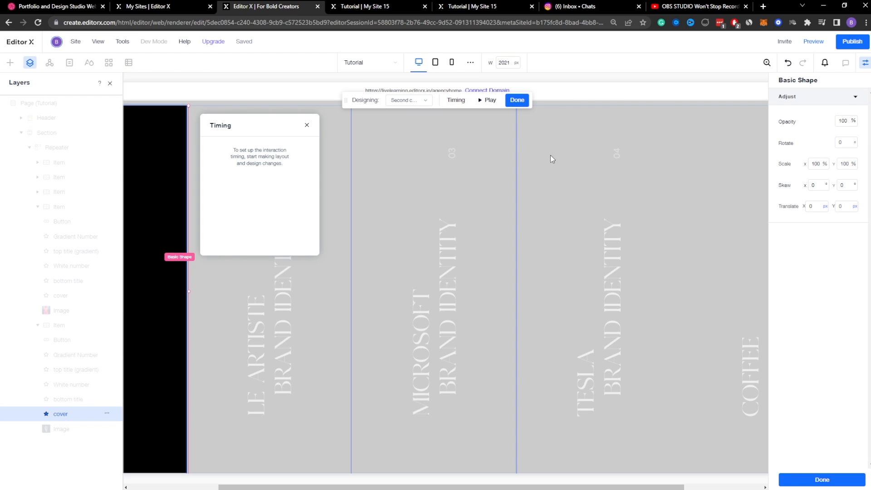
Step: Compare the Second cover opacity effect with the initial state, and try 0% opacity for the cover
left_click(425, 101)
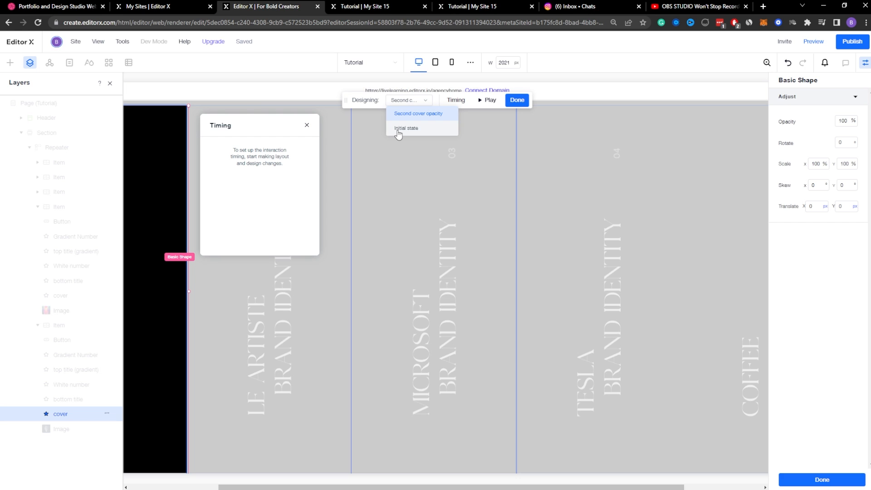
left_click(424, 130)
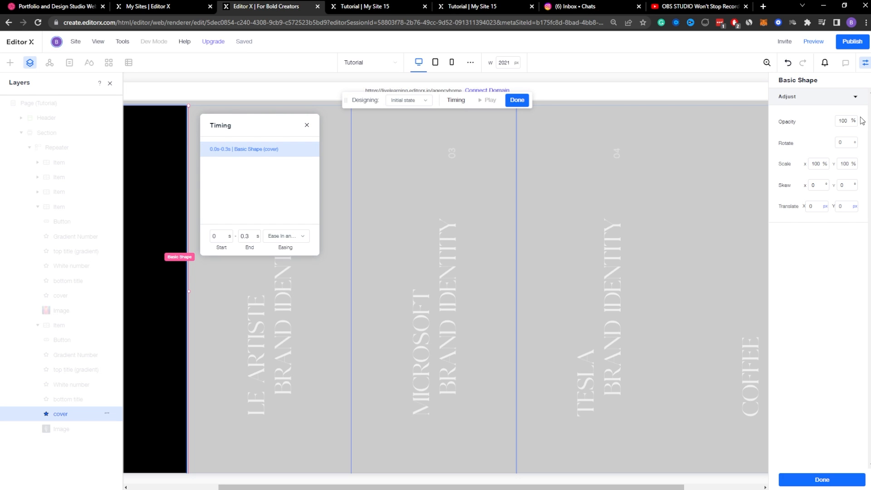
left_click(424, 100)
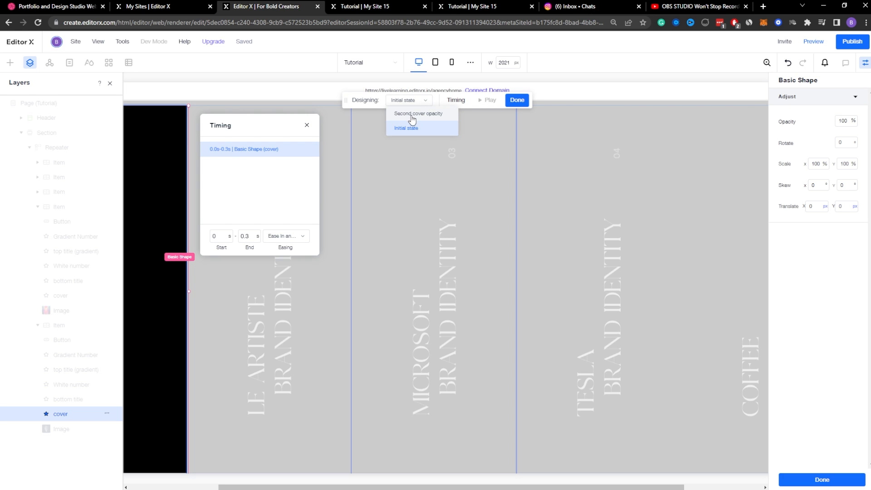
left_click(411, 115)
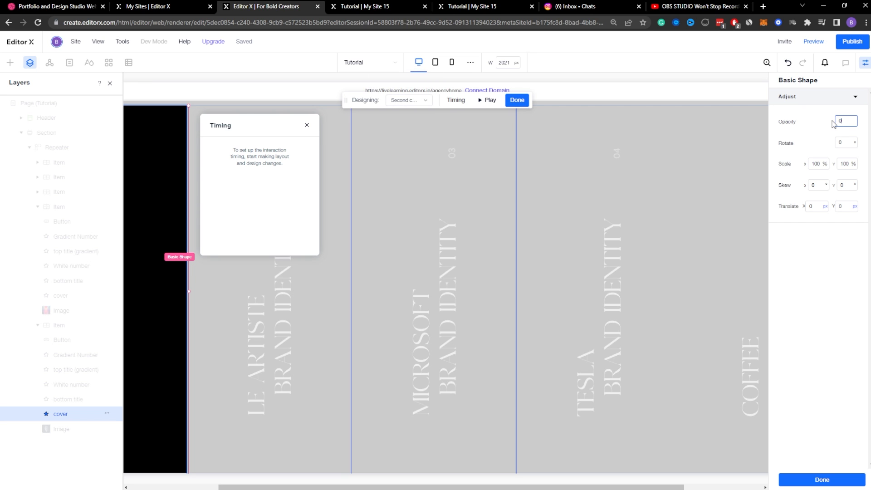
key("Return")
Step: Set the cover's opacity to 80% in the Second cover opacity effect and finish the effect
left_click(842, 120)
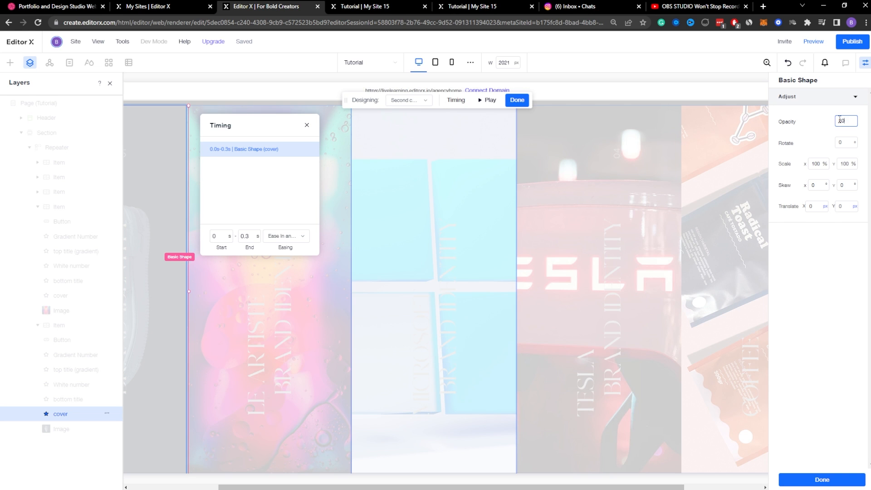
type("80")
key("Return")
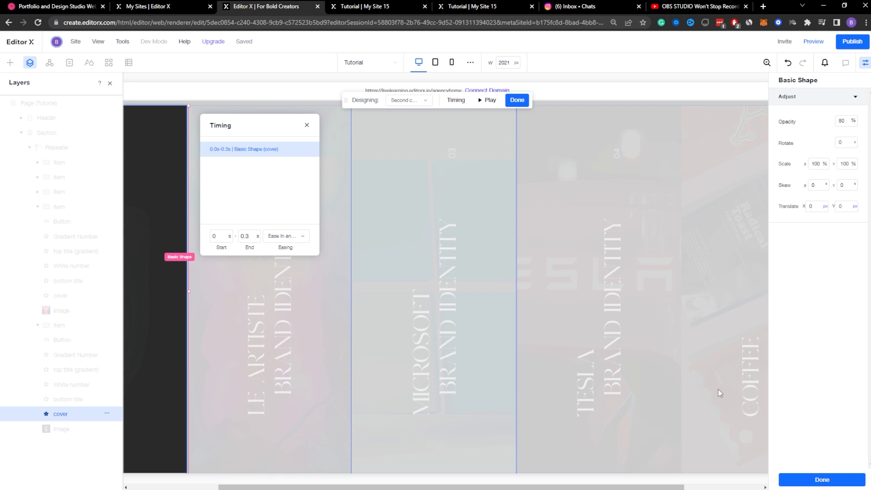
left_click(809, 480)
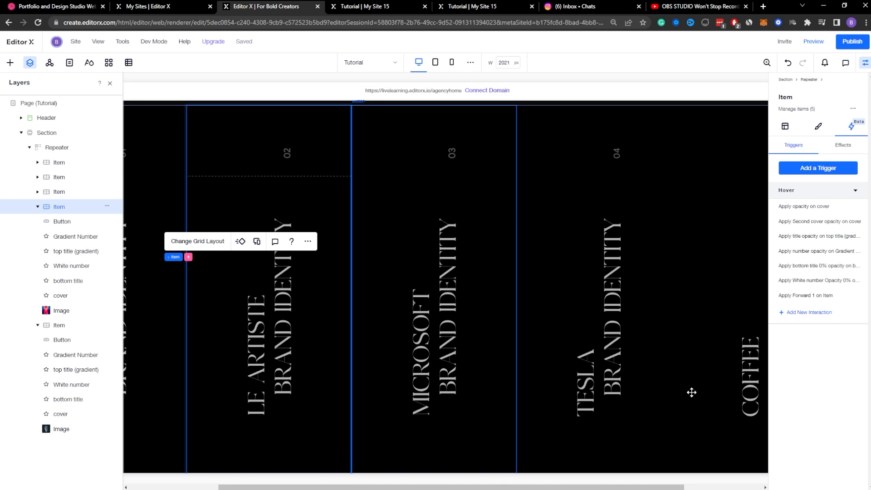
Step: Preview how the project panels reveal on hover, and select the Le Artiste panel's gradient top title
left_click(821, 43)
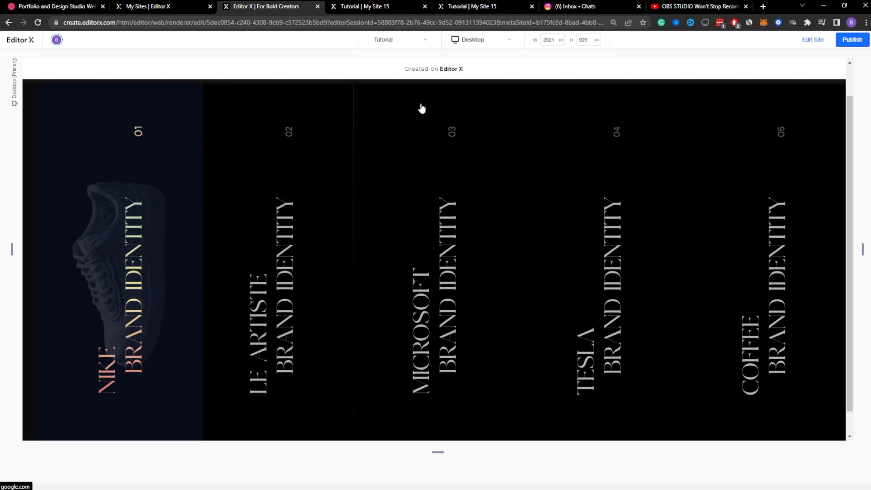
left_click(818, 42)
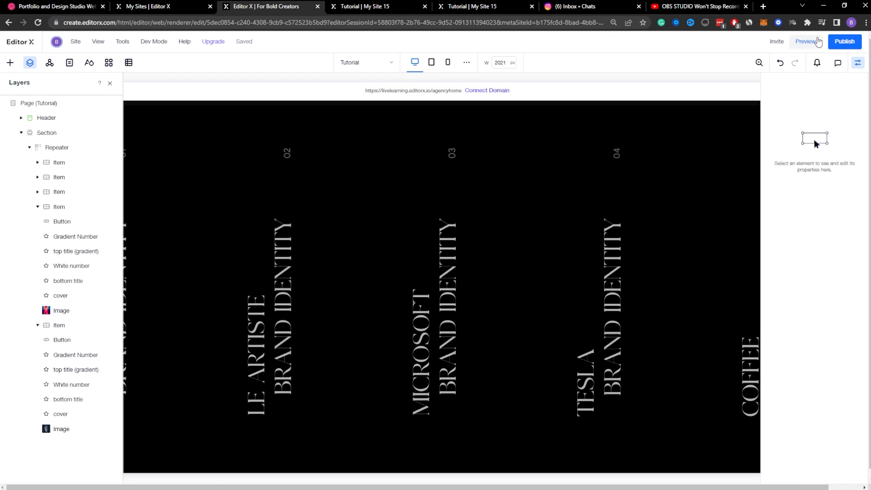
left_click(110, 84)
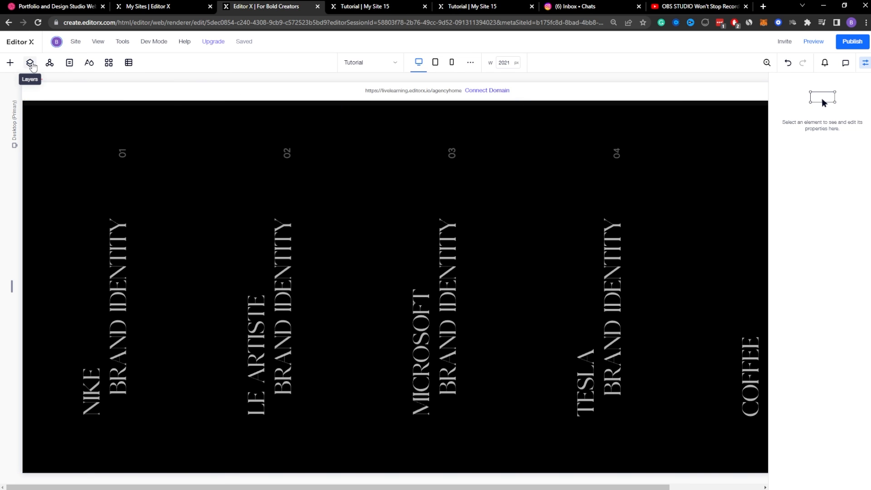
left_click(30, 63)
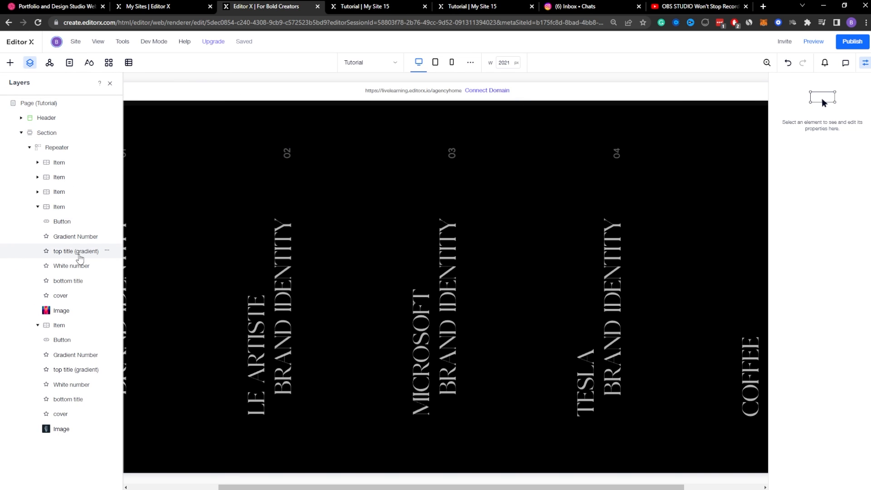
left_click(80, 258)
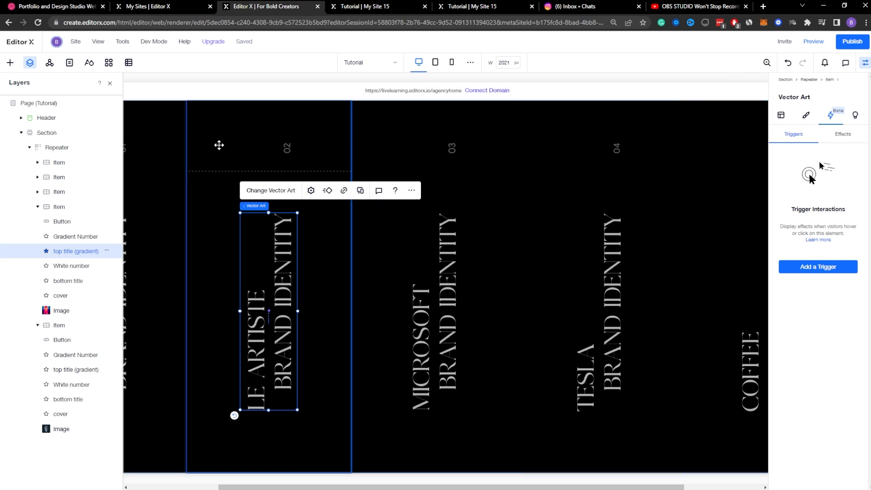
Step: Examine the hover triggers and effects of the Nike panel's repeater item, and preview the page's hover behavior
left_click(143, 167)
left_click(110, 83)
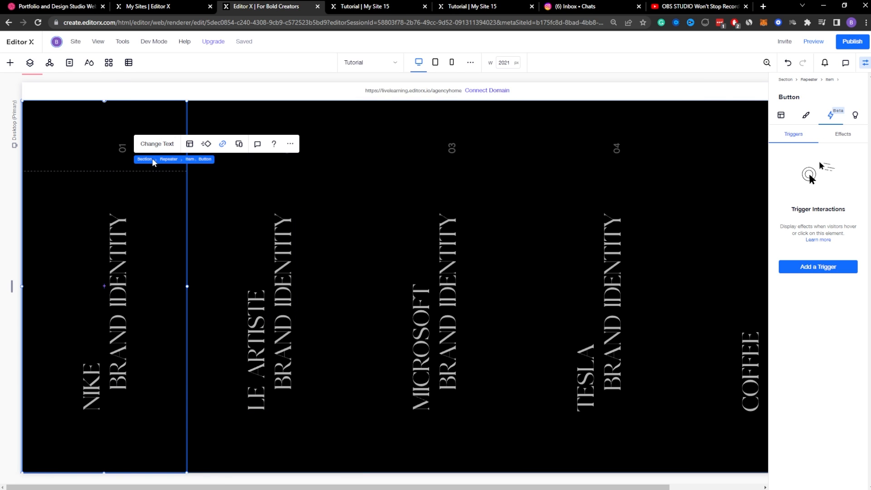
left_click(189, 159)
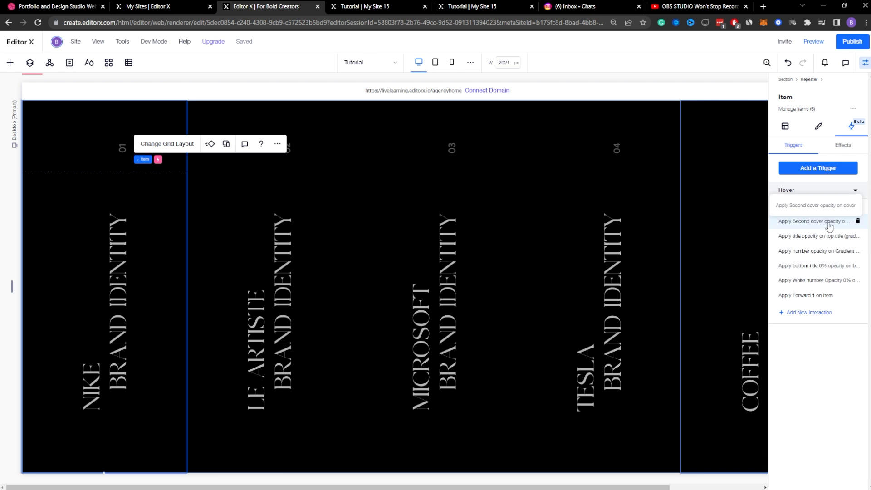
left_click(842, 145)
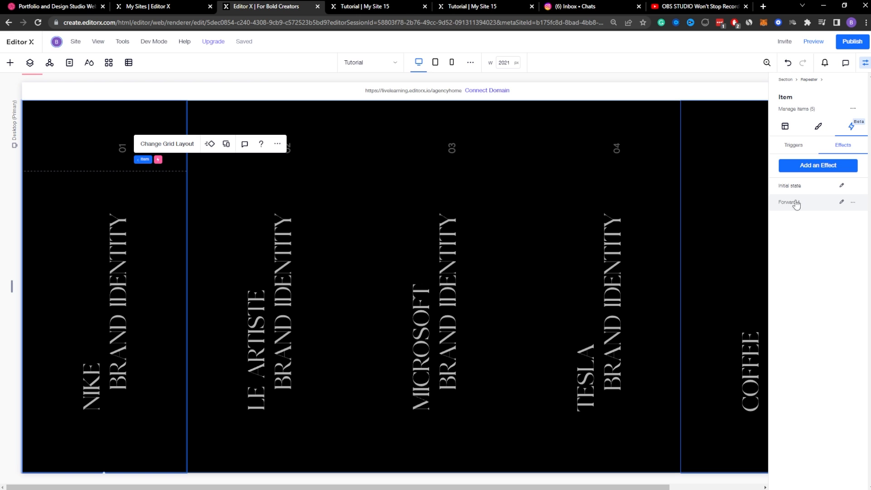
left_click(810, 41)
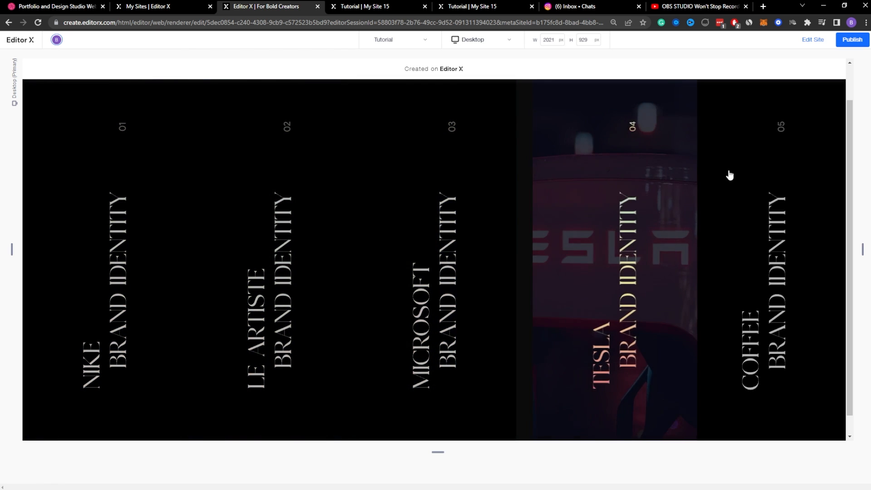
left_click(814, 40)
Step: Delete the Second cover opacity effect from the Nike panel's cover
left_click(169, 187)
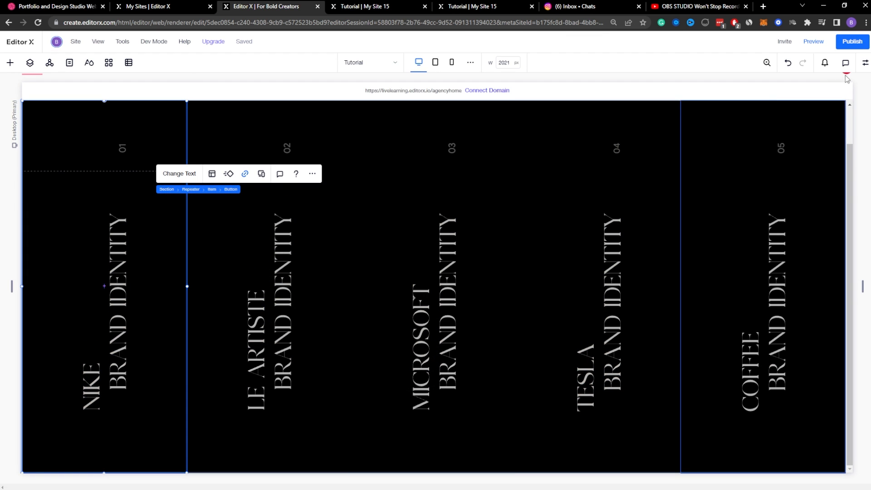
left_click(865, 64)
mouse_move(179, 190)
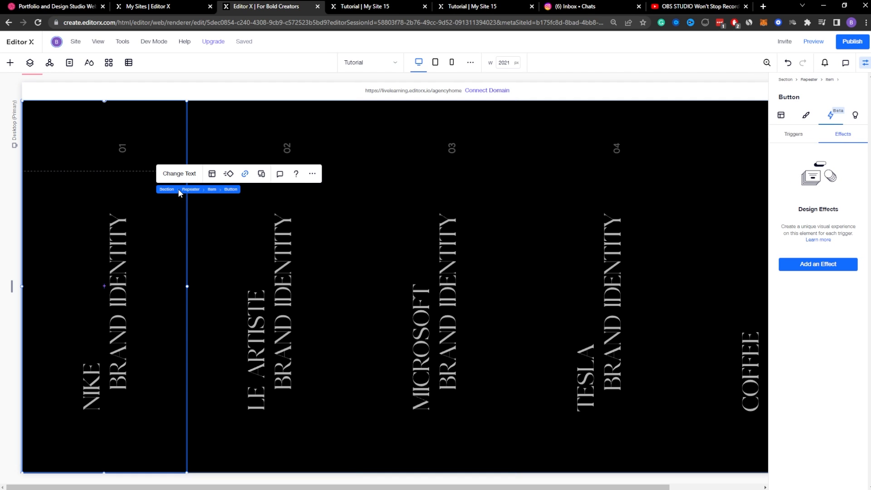
left_click(29, 63)
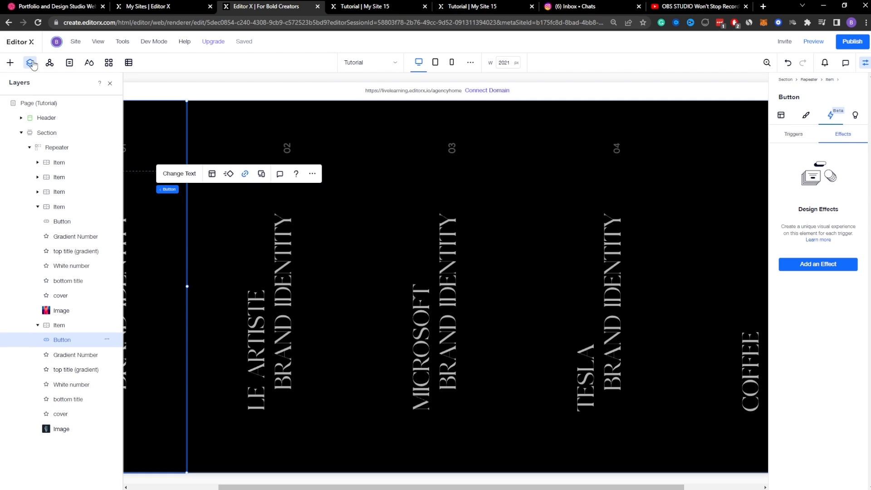
left_click(64, 414)
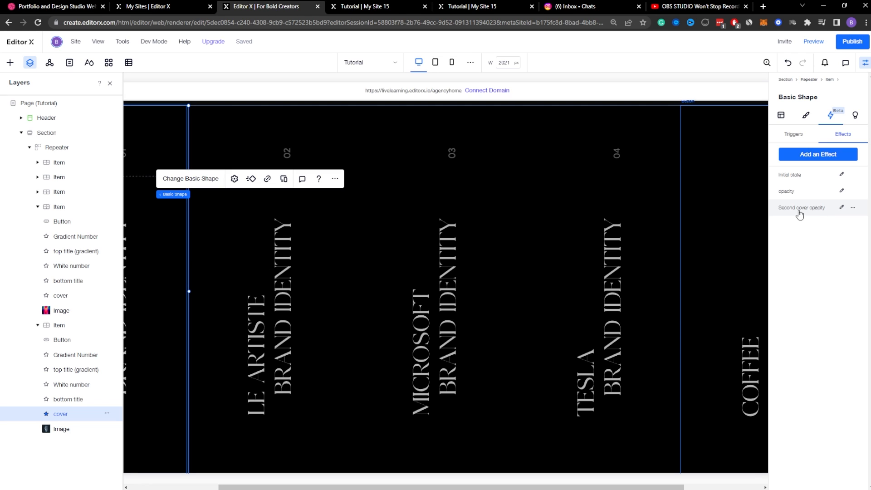
left_click(854, 210)
left_click(827, 238)
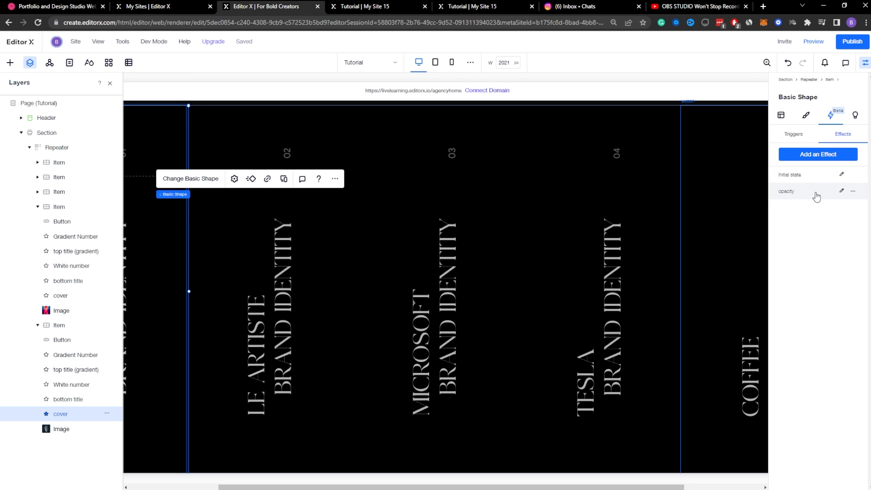
Step: Examine the opacity and timing settings of the Nike cover's remaining opacity effect
left_click(841, 192)
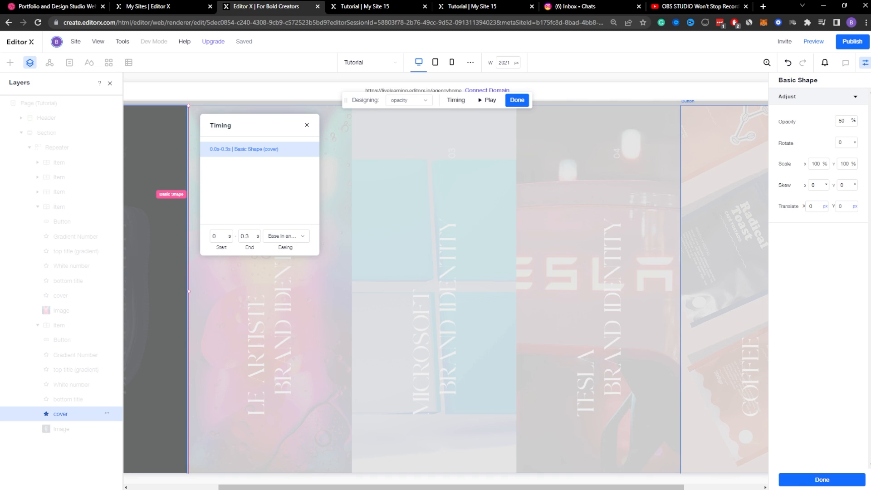
left_click(809, 479)
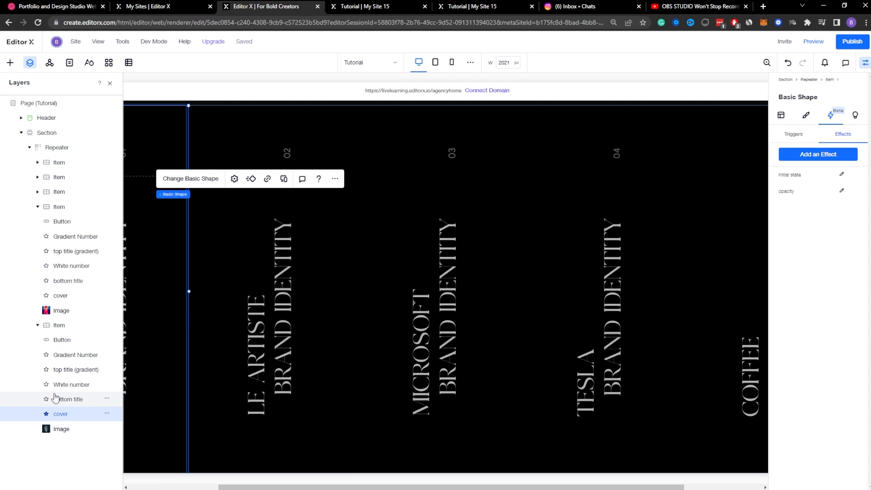
Step: Examine the hover triggers of the Nike panel's repeater item and the effects of its gradient number
left_click(59, 325)
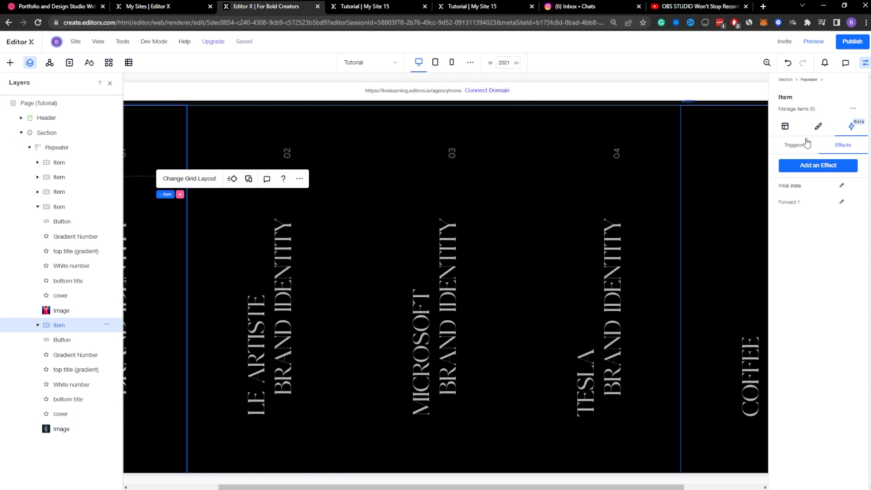
left_click(798, 144)
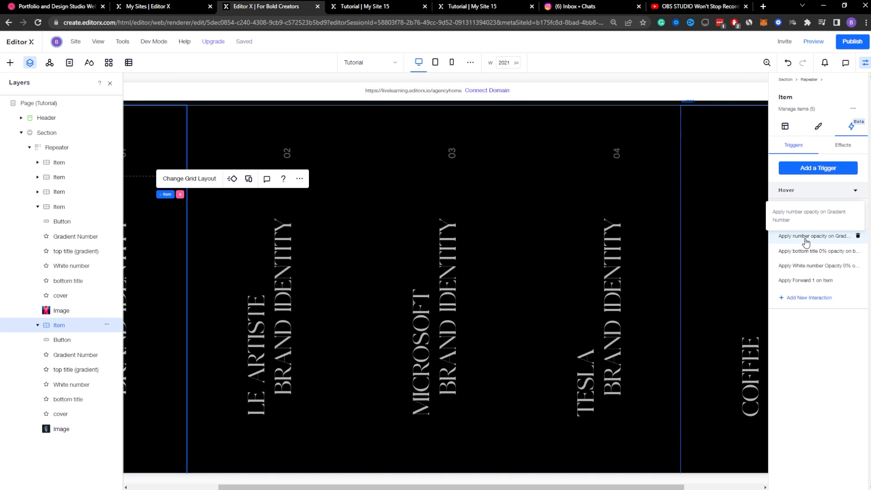
left_click(69, 359)
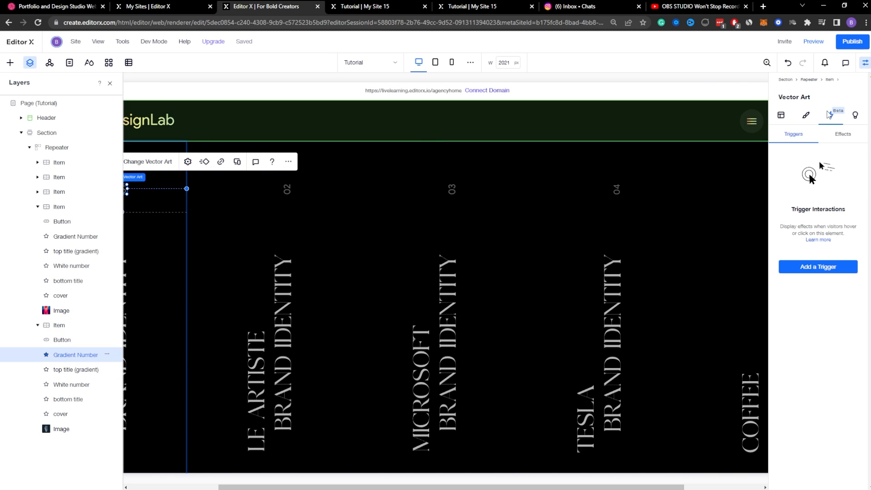
left_click(842, 135)
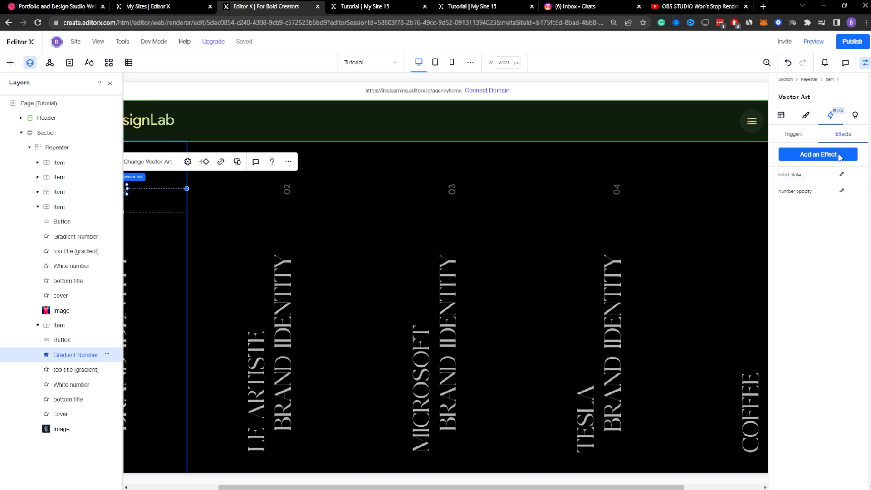
Step: Set the initial-state opacity of the Nike panel's gradient top title to 100%
left_click(70, 370)
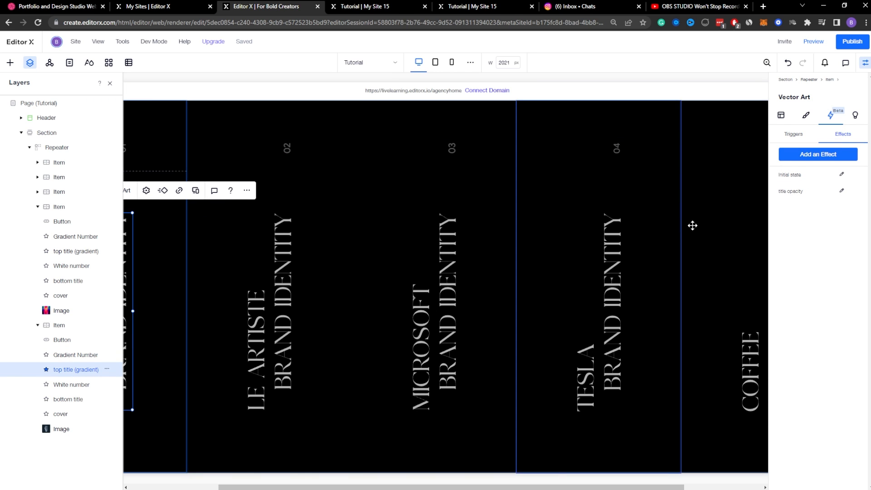
left_click(842, 191)
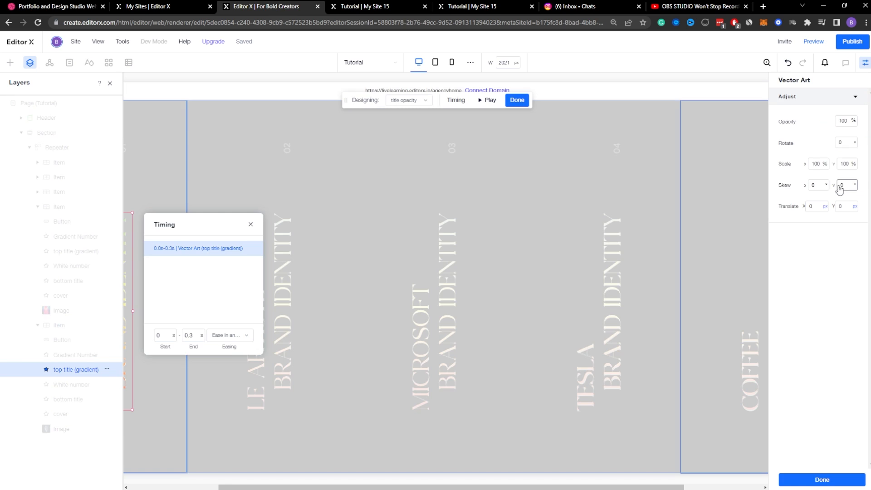
left_click(422, 108)
left_click(409, 129)
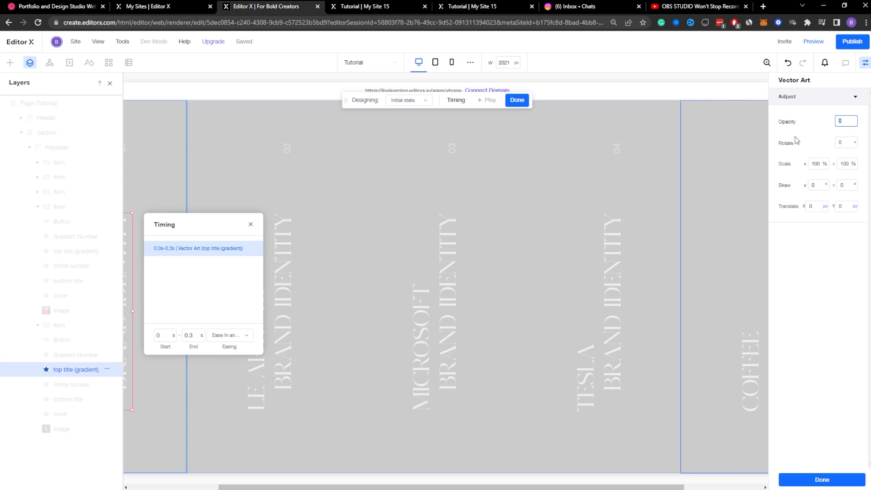
type("100")
key("Return")
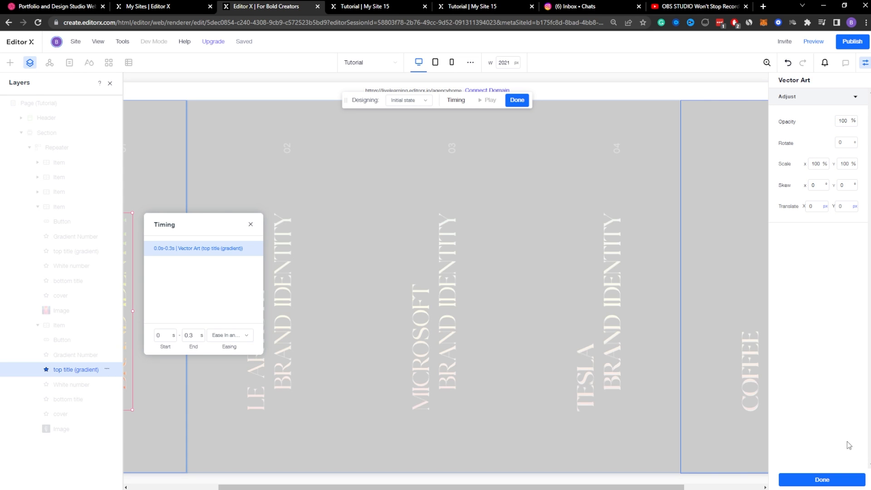
left_click(817, 480)
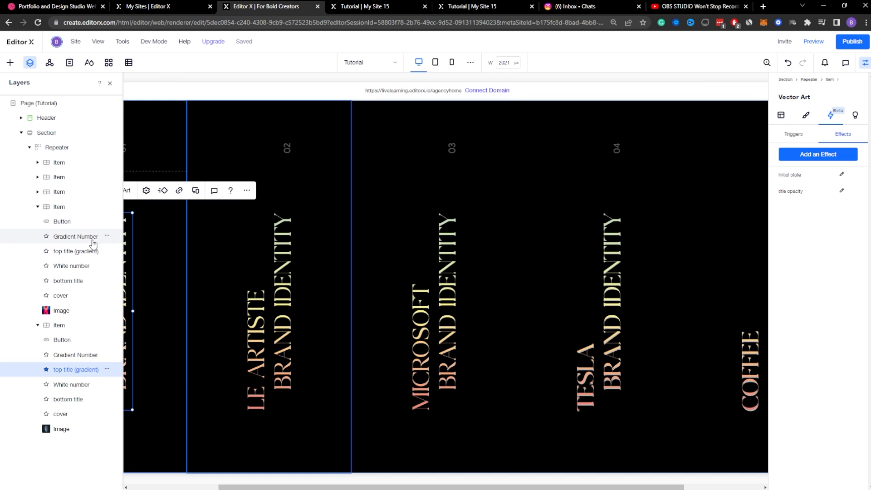
Step: Make the Nike panel's gradient number fully opaque in its initial state
left_click(76, 356)
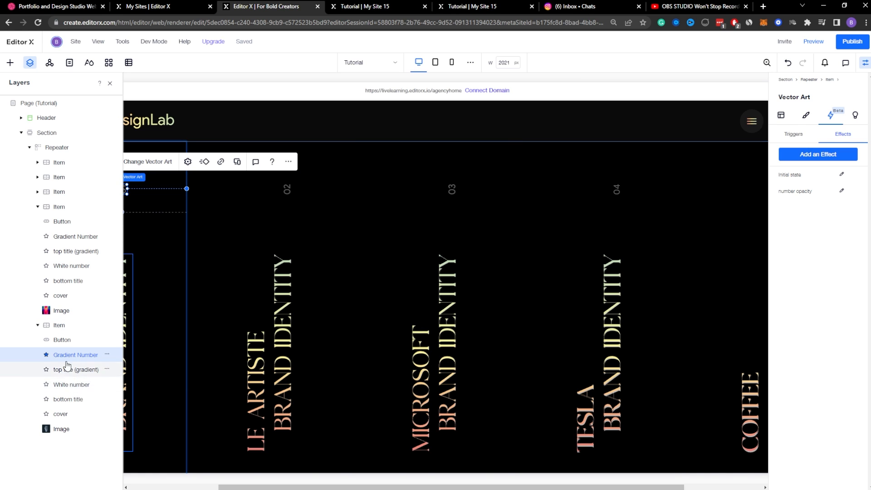
left_click(71, 386)
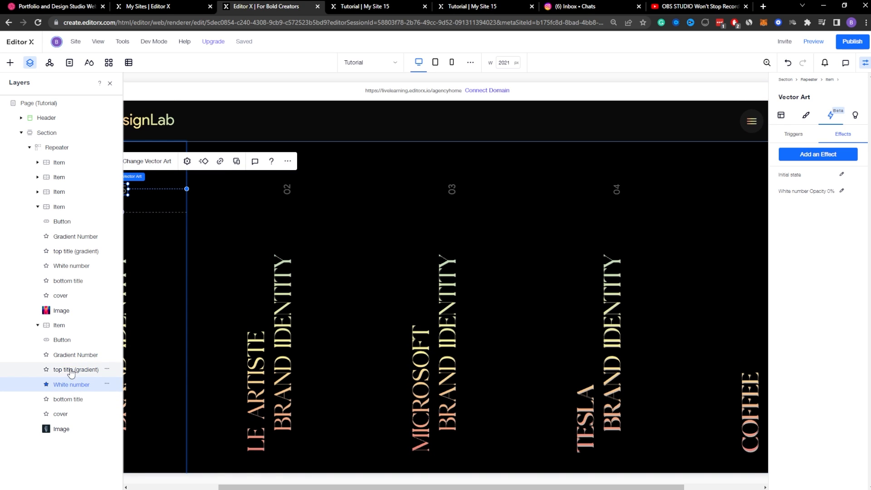
left_click(73, 355)
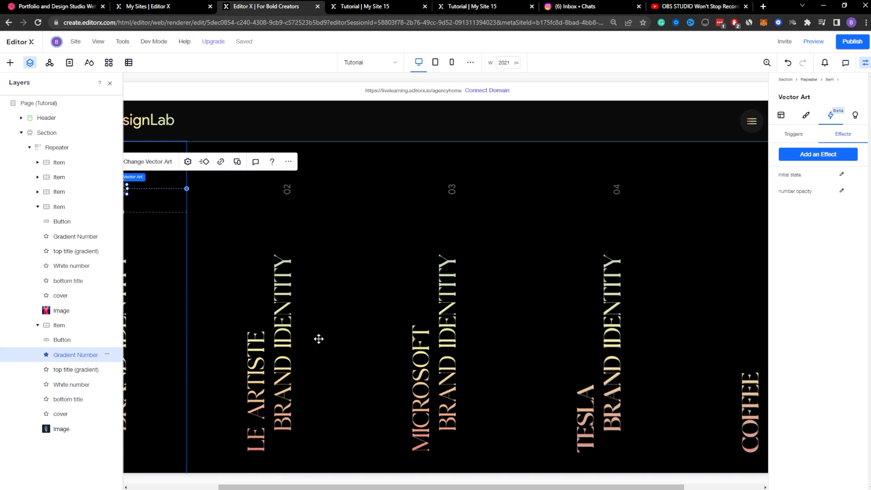
left_click(842, 192)
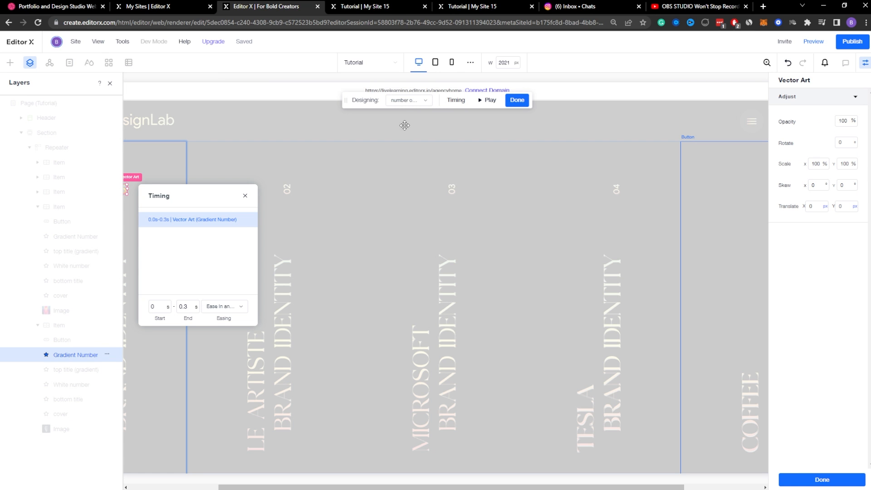
left_click(408, 108)
left_click(407, 128)
left_click(840, 120)
key("Return")
left_click(735, 251)
left_click(110, 84)
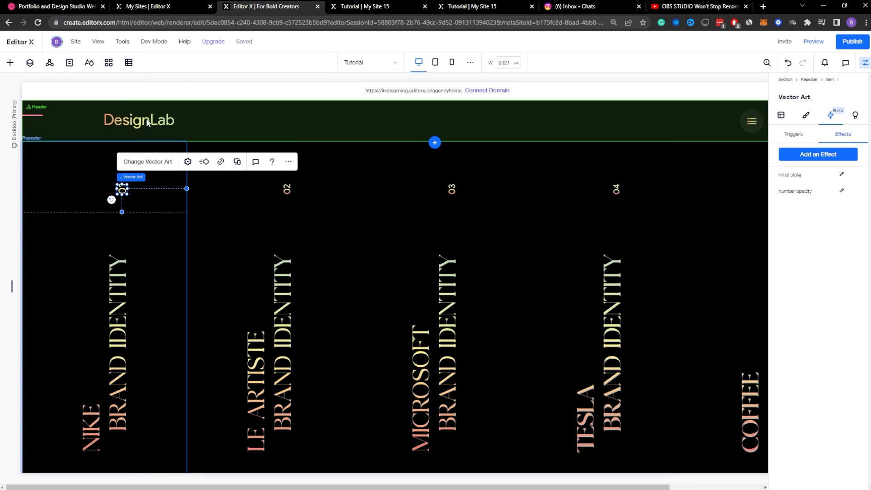
Step: Replace the Coffee panel's grey number vector with the gradient 05.svg from the site files
left_click(866, 63)
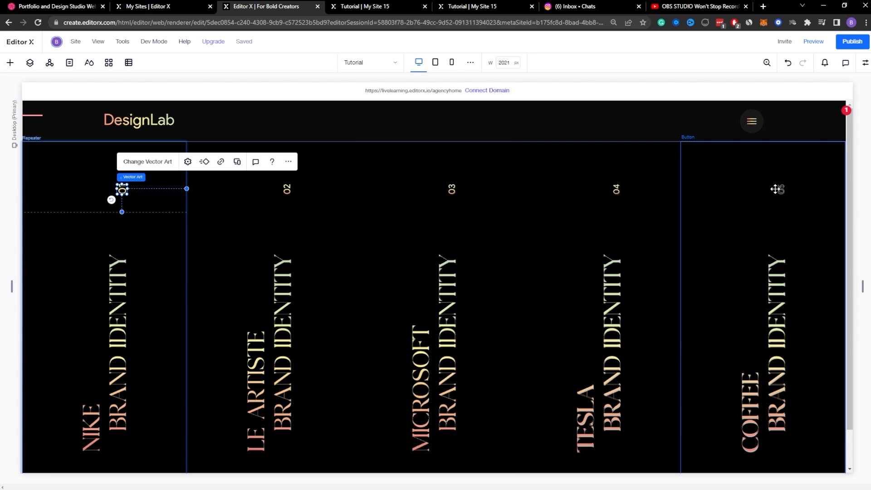
left_click(756, 188)
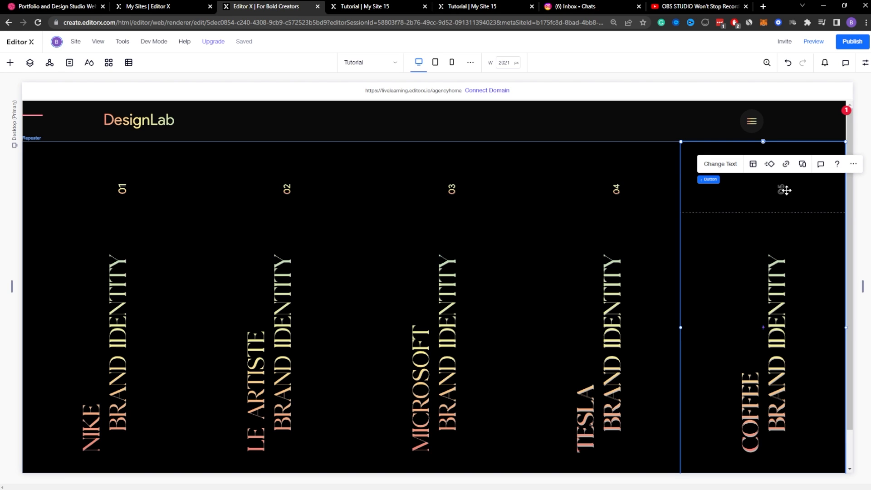
mouse_move(711, 182)
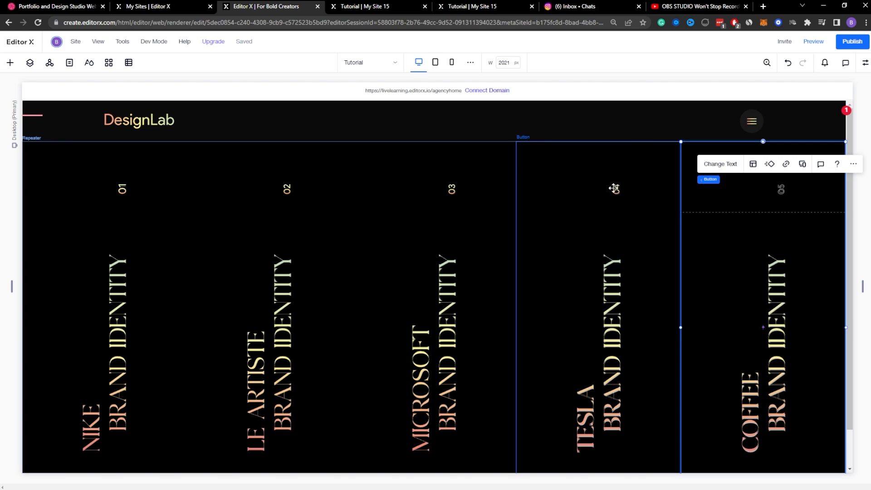
left_click(553, 169)
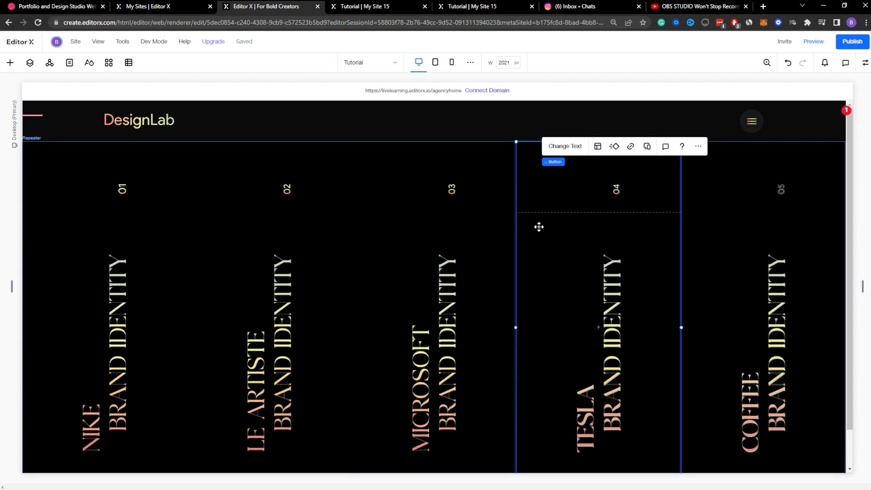
key("Escape")
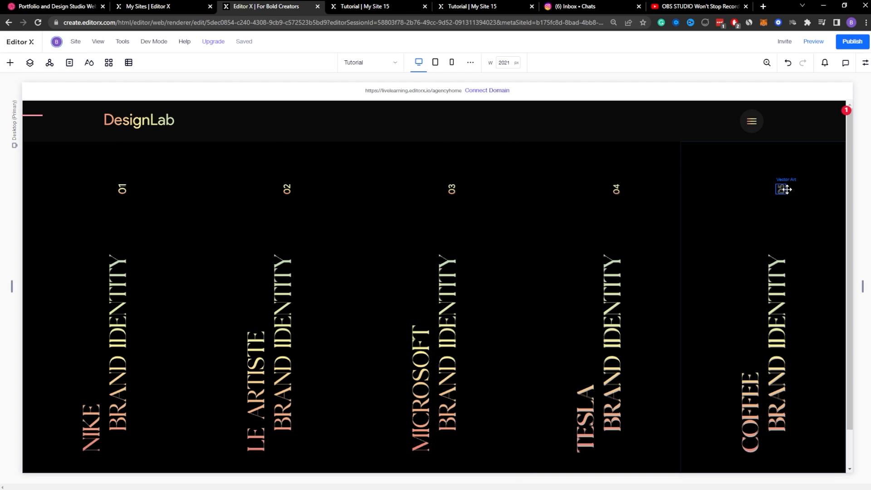
left_click(781, 190)
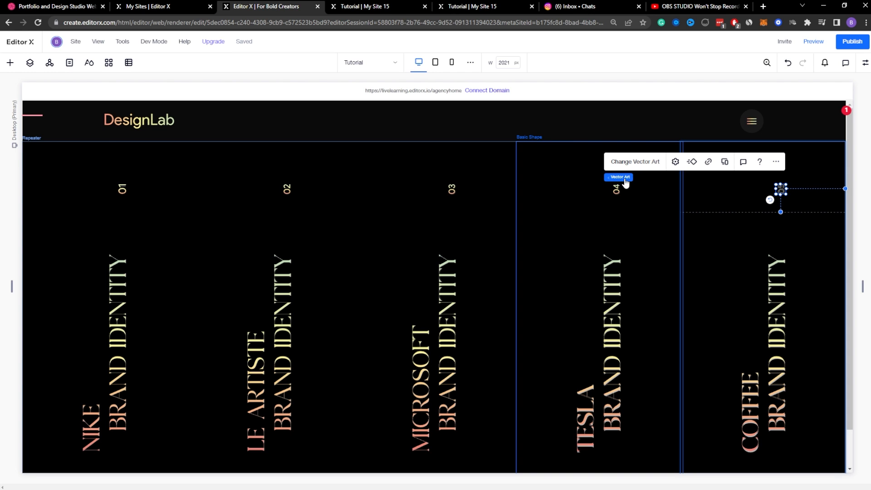
mouse_move(626, 177)
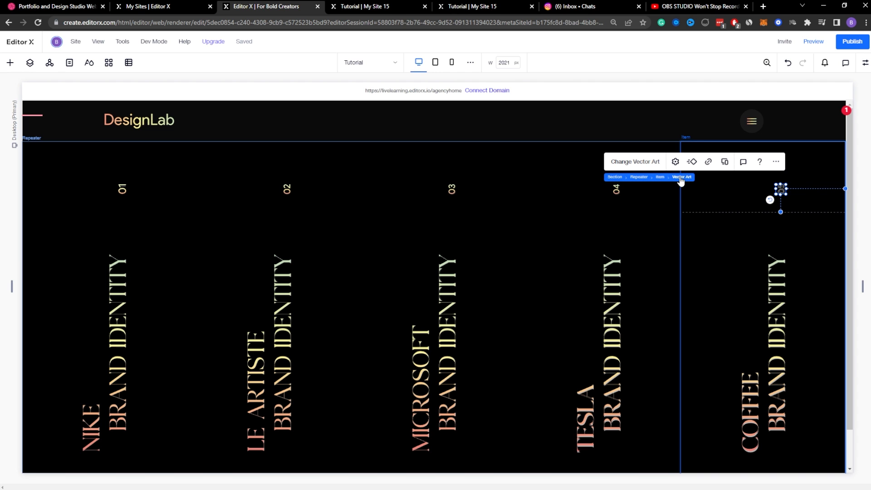
left_click(642, 162)
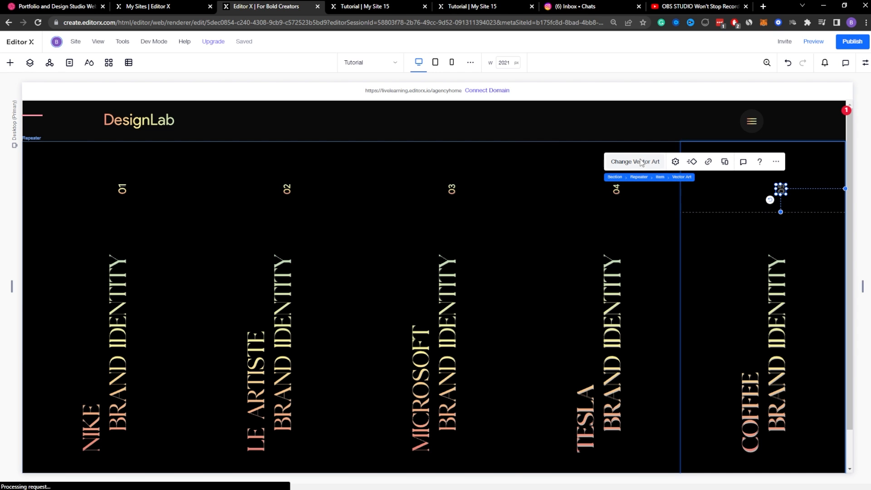
left_click(134, 169)
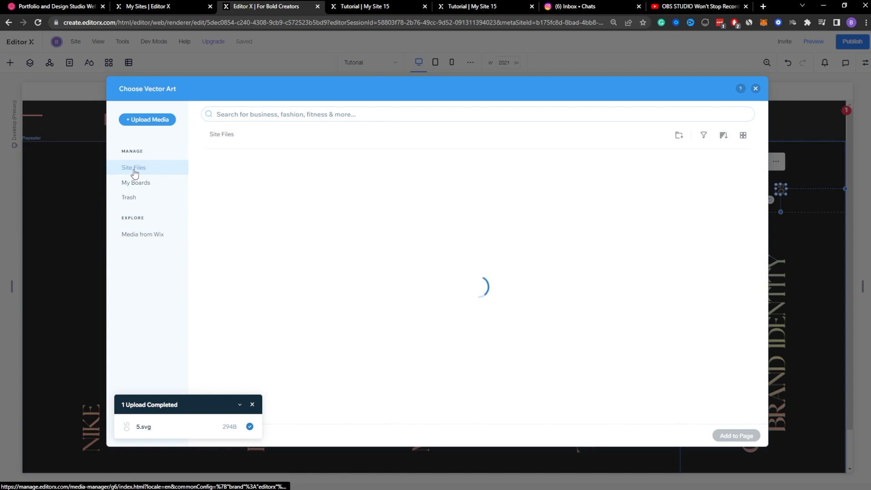
left_click(305, 193)
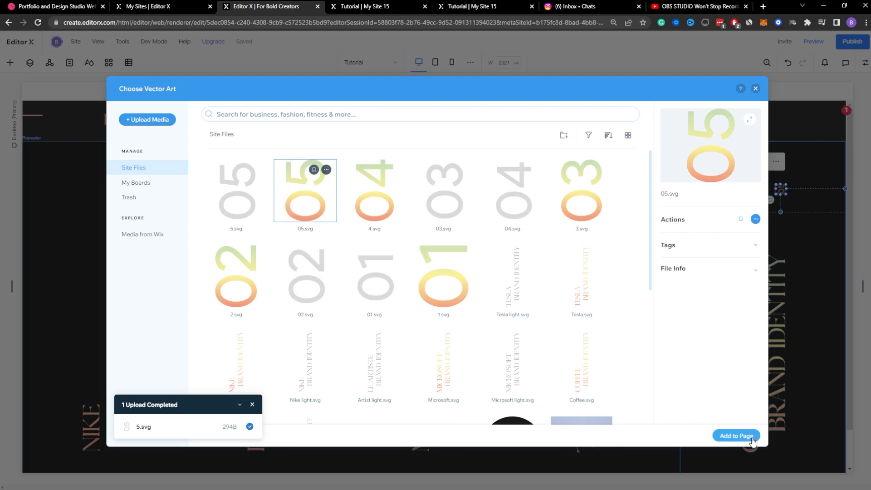
left_click(736, 436)
left_click(825, 229)
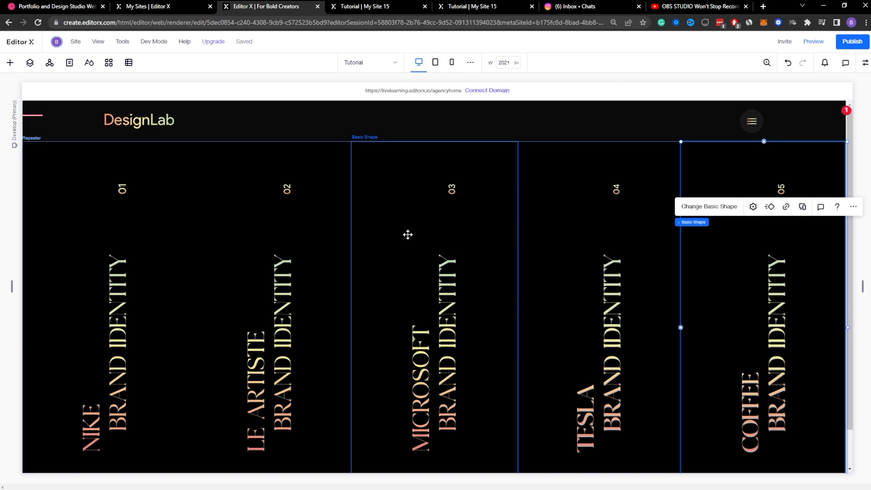
Step: Delete the title opacity effect from the Nike panel's gradient title
left_click(164, 233)
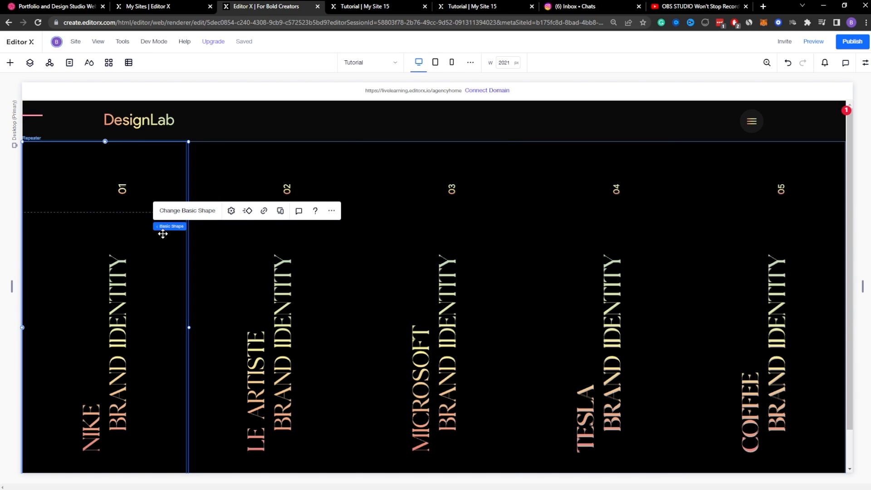
left_click(107, 278)
left_click(865, 63)
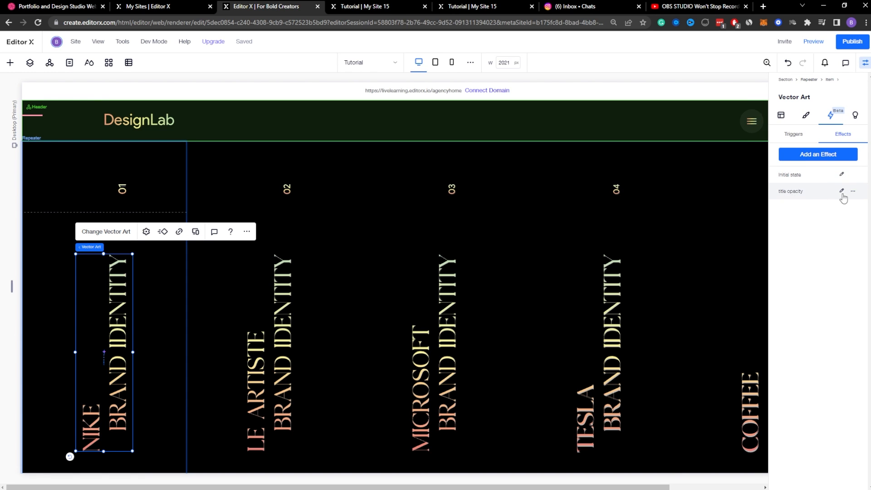
left_click(853, 192)
left_click(827, 223)
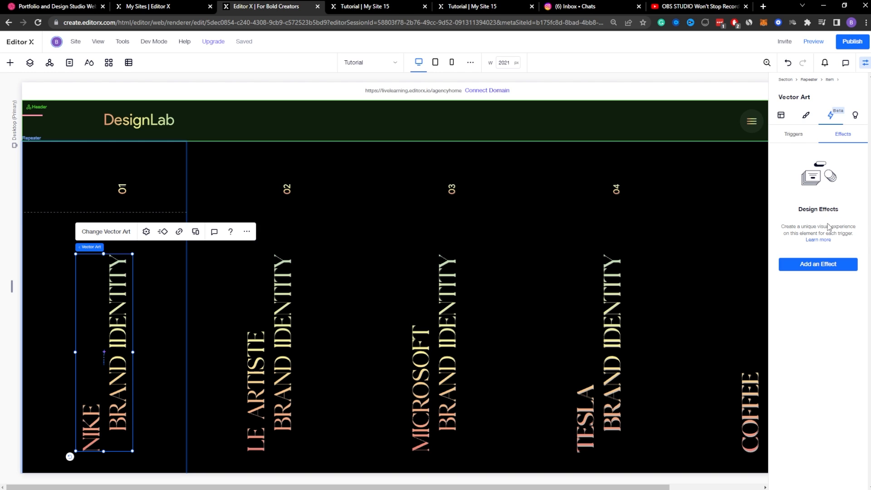
Step: Delete the number opacity effect from the Nike panel's gradient number
left_click(123, 188)
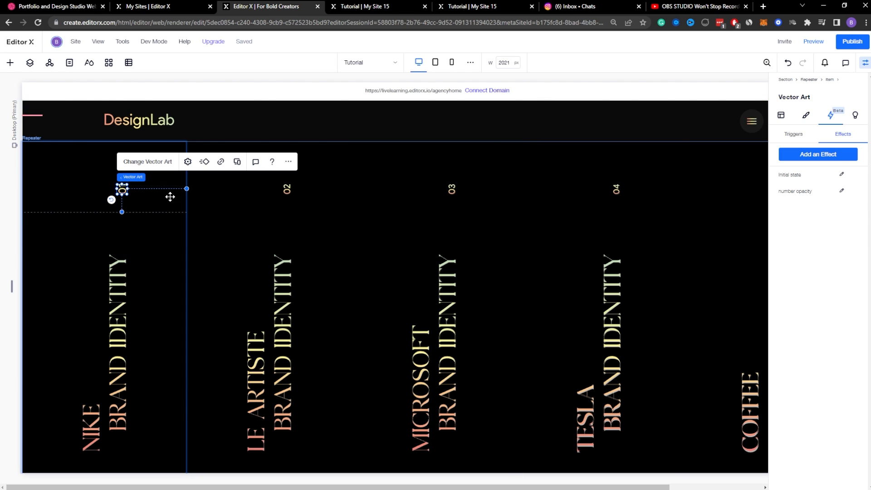
left_click(841, 191)
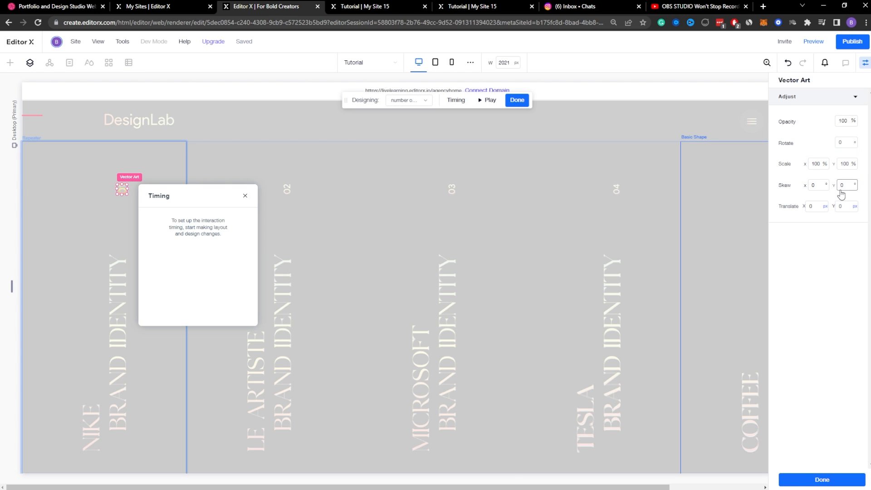
left_click(834, 482)
left_click(853, 192)
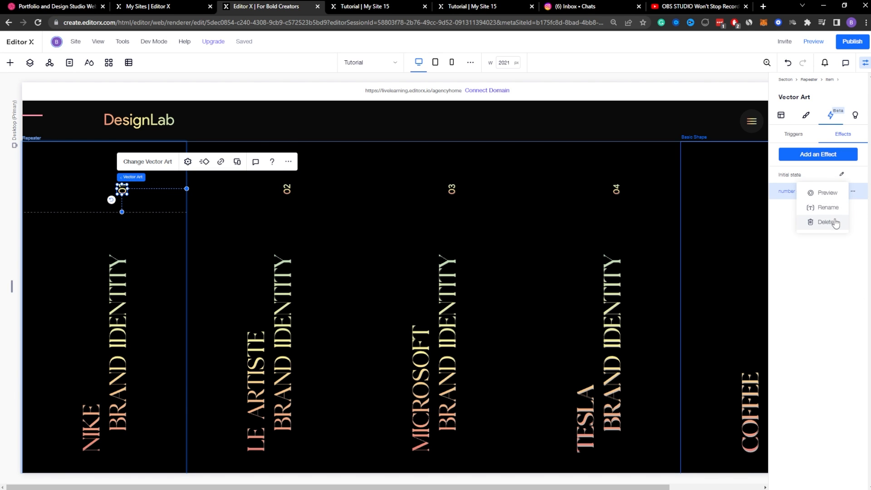
left_click(828, 222)
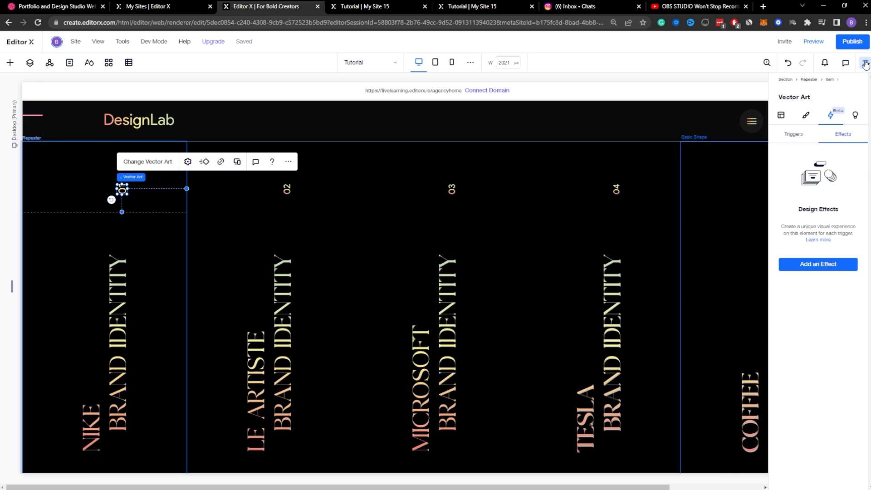
left_click(865, 63)
Step: Delete the Forward 1 effect from the Nike panel's repeater item and check the homepage in preview
left_click(51, 275)
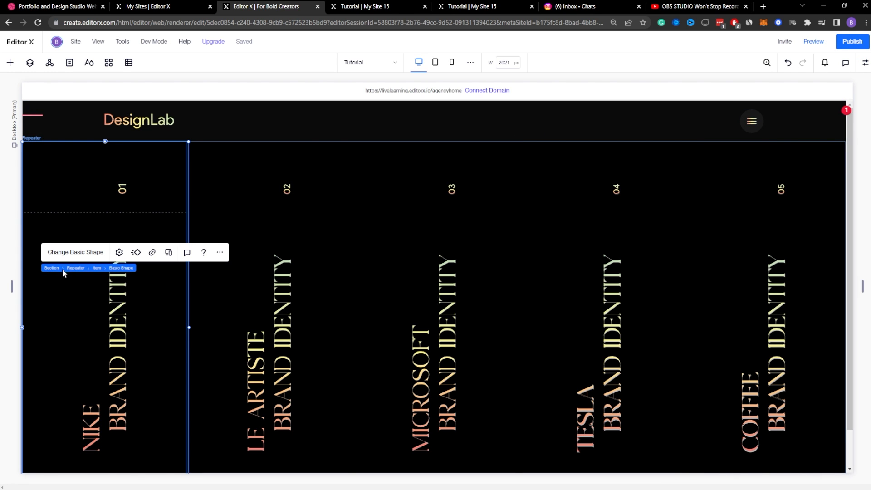
left_click(95, 271)
left_click(866, 62)
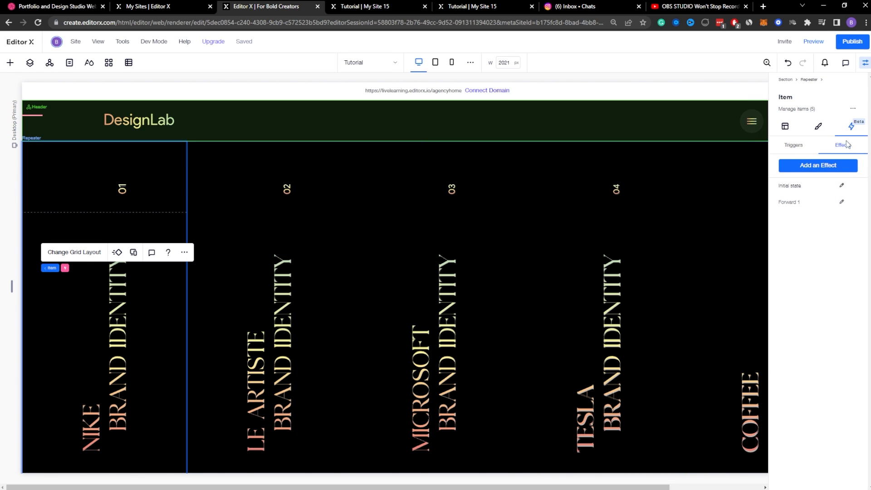
left_click(853, 202)
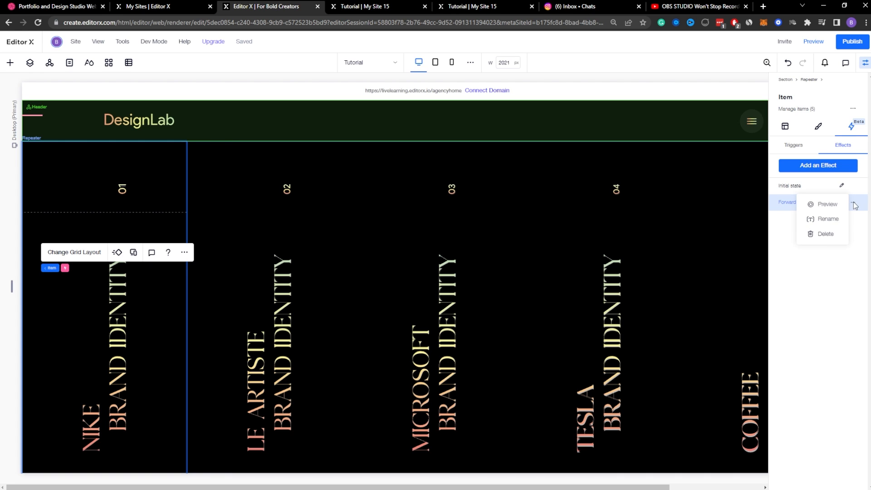
left_click(823, 235)
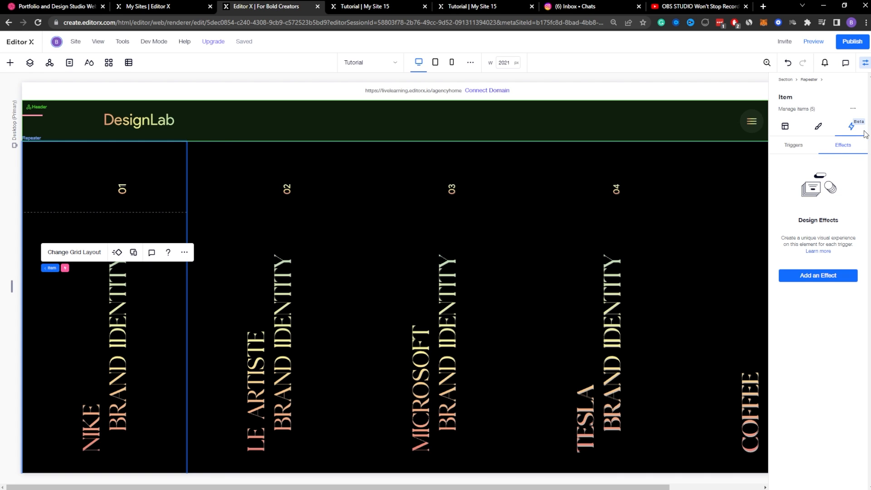
left_click(866, 63)
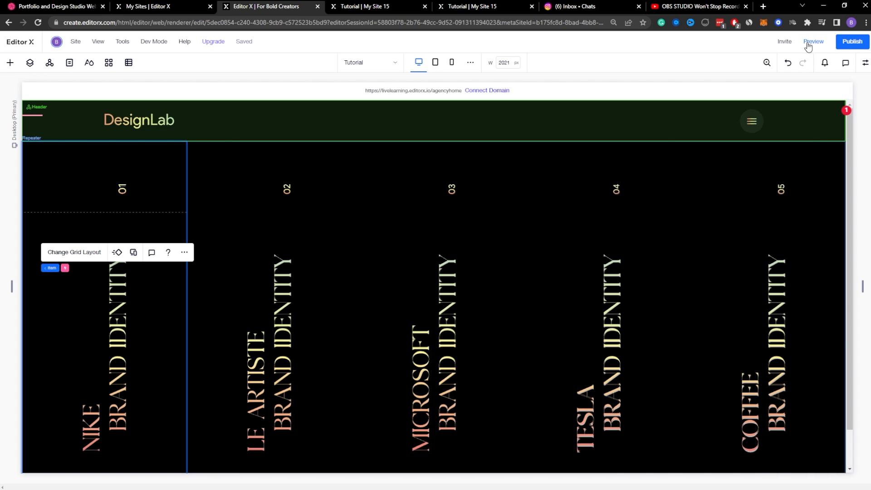
left_click(812, 42)
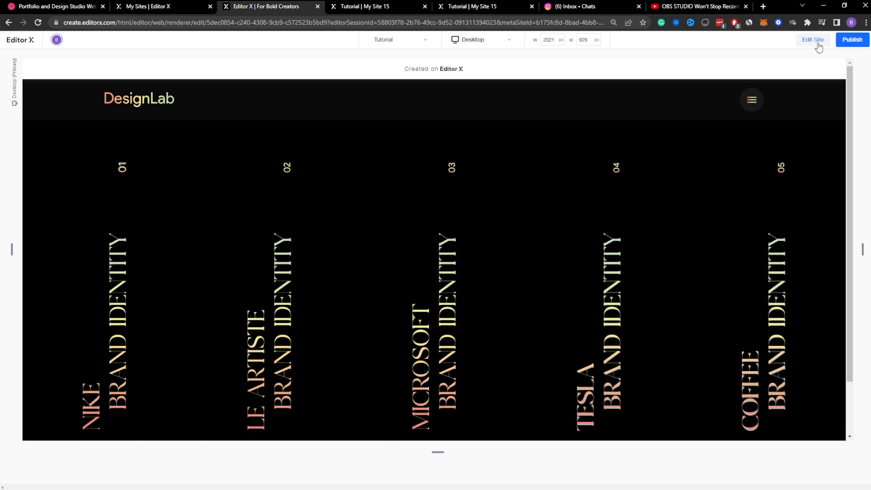
left_click(817, 44)
Step: Add a hover interaction to the Nike panel's repeater item with the top gradient title as the affected element
left_click(120, 314)
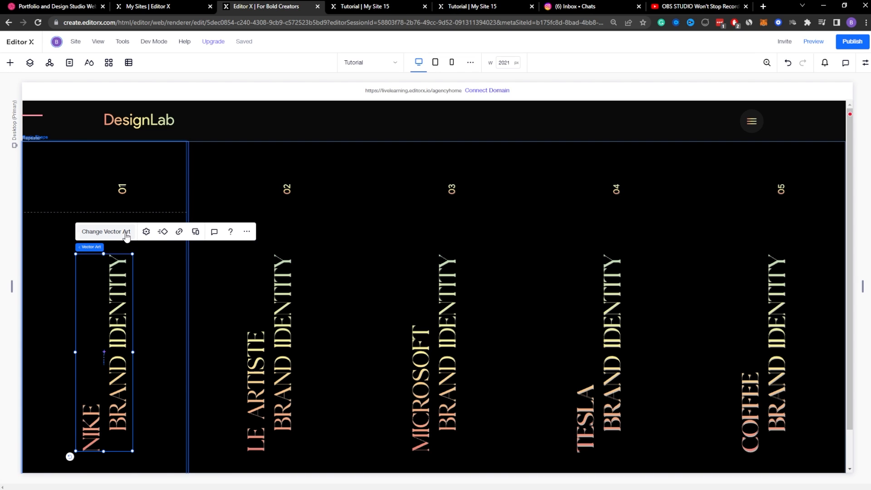
left_click(865, 63)
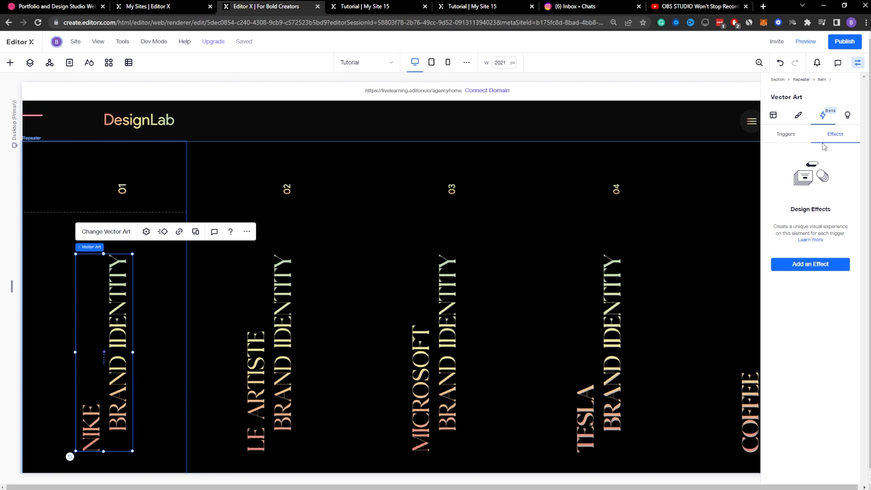
left_click(784, 135)
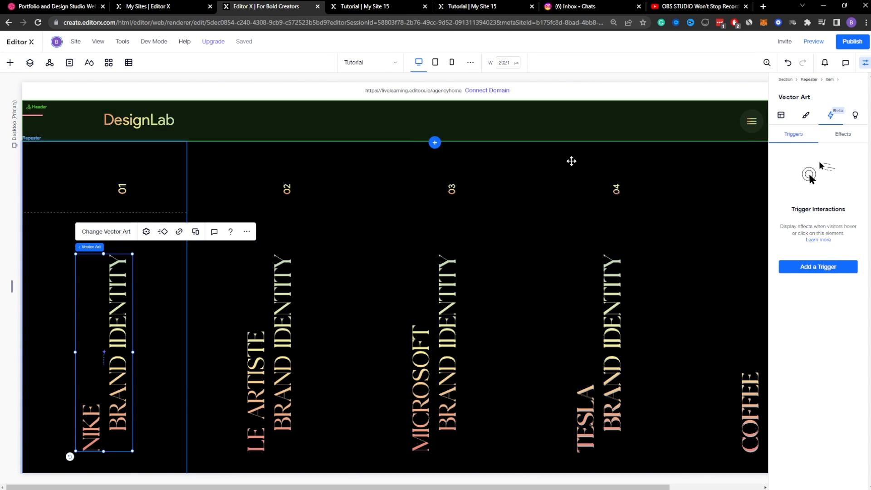
left_click(170, 267)
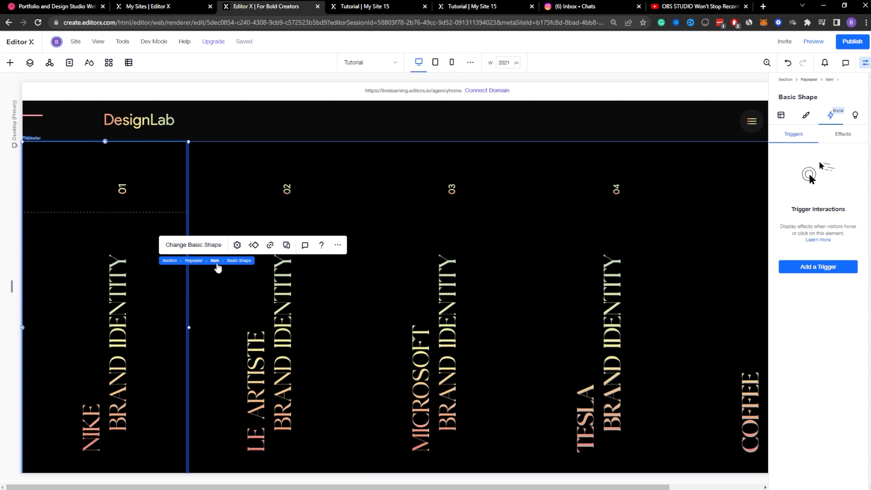
left_click(216, 264)
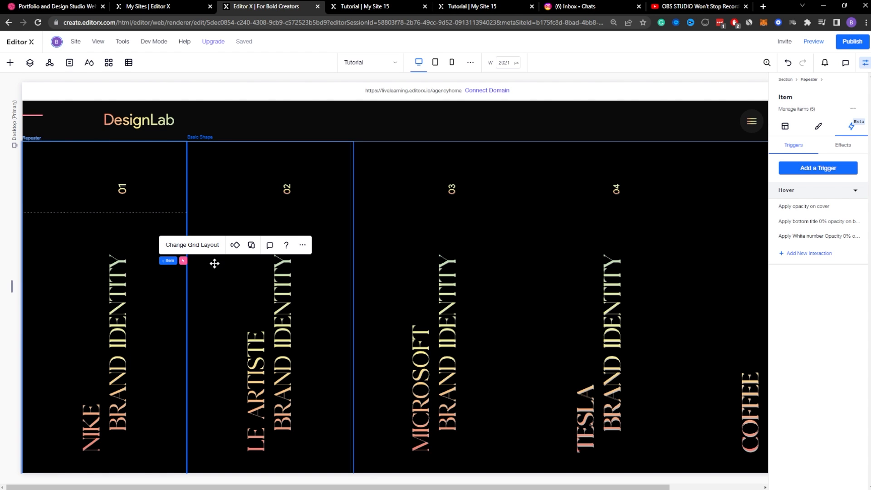
left_click(797, 255)
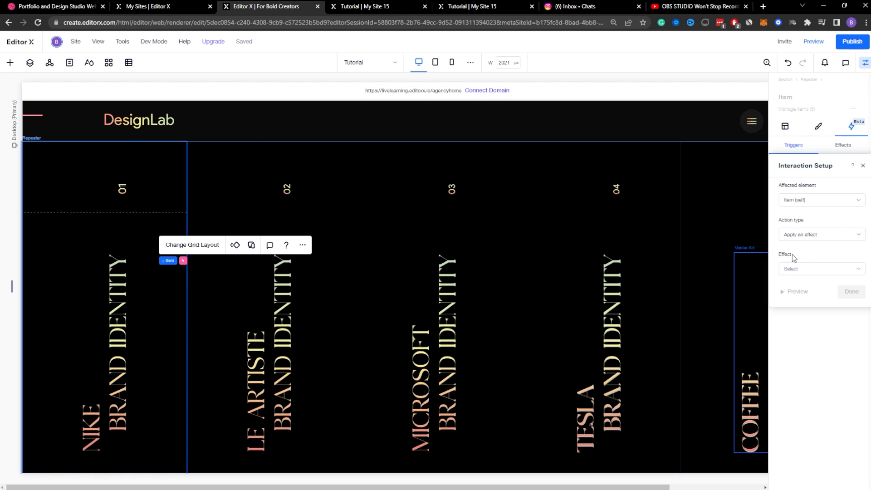
left_click(800, 203)
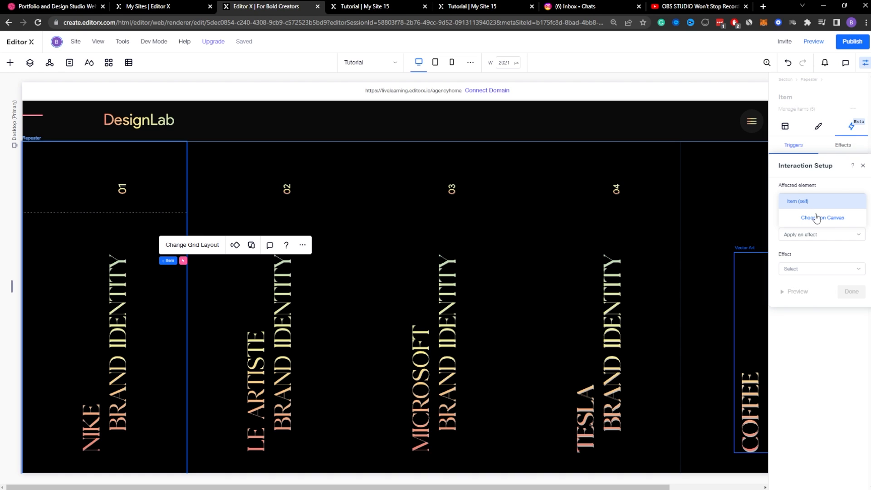
left_click(816, 219)
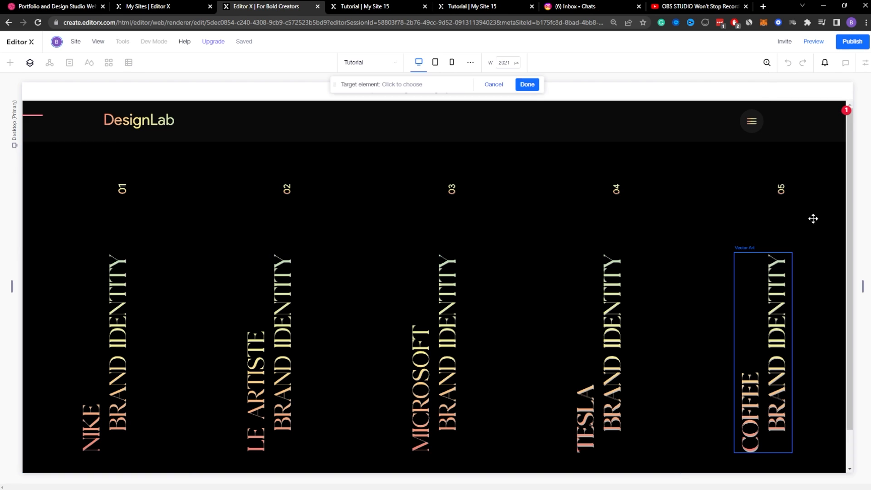
left_click(111, 327)
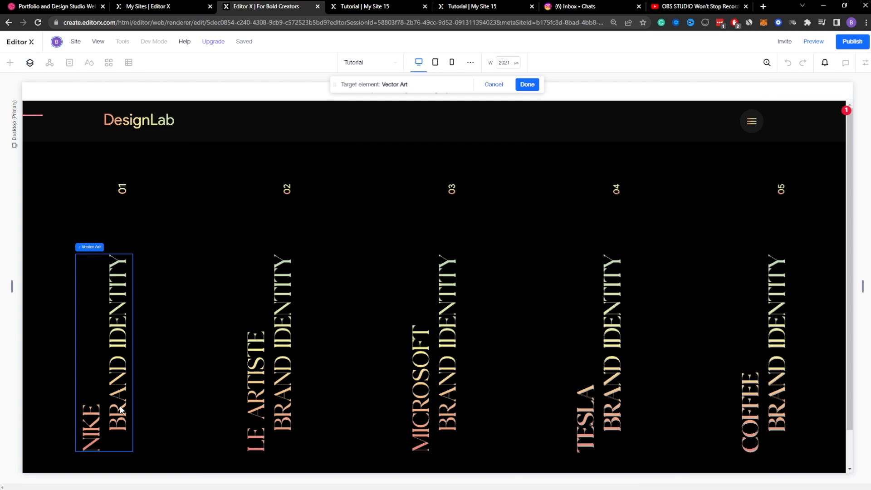
left_click(530, 84)
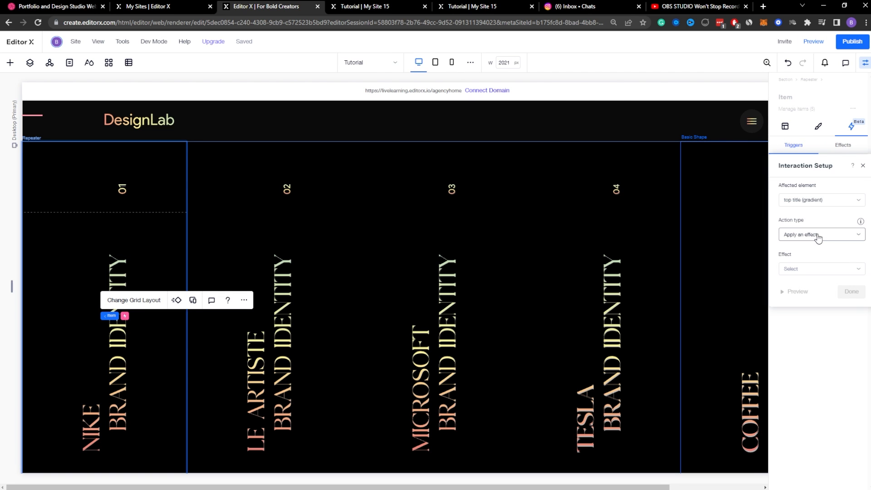
Step: Create a custom effect named "Gradient title opacity 0%" for the Nike panel's gradient title
left_click(804, 276)
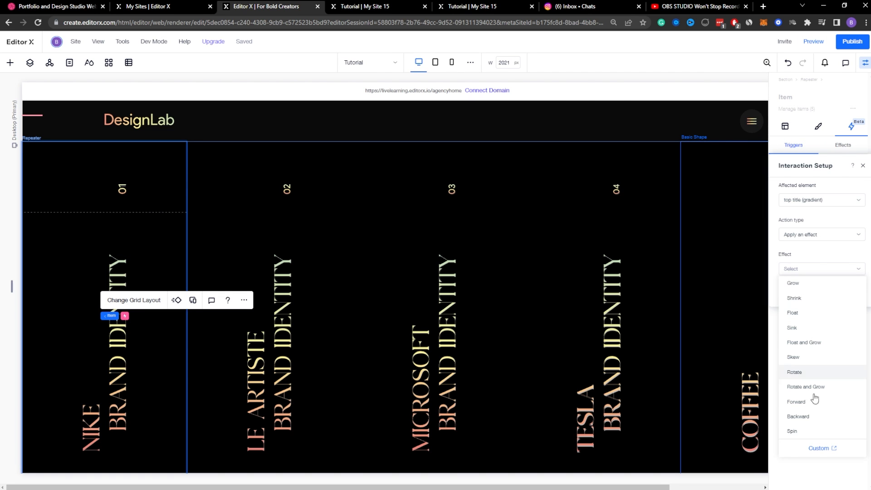
left_click(814, 447)
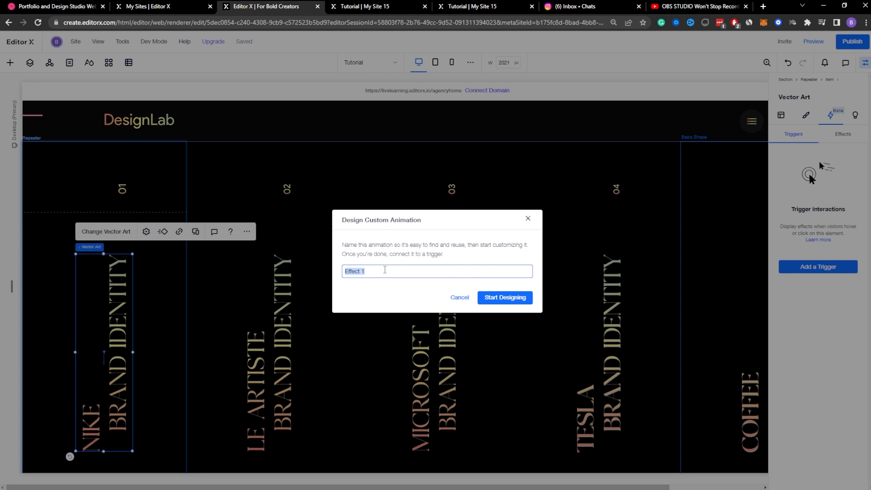
type("Gradient title opacity 0%")
left_click(510, 298)
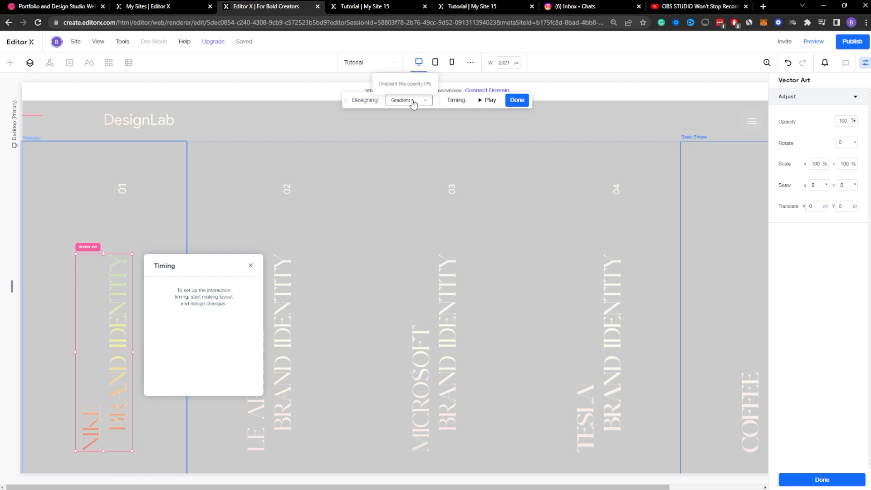
Step: Set the gradient title's opacity to 0% in its initial state and finish designing the effect
left_click(413, 103)
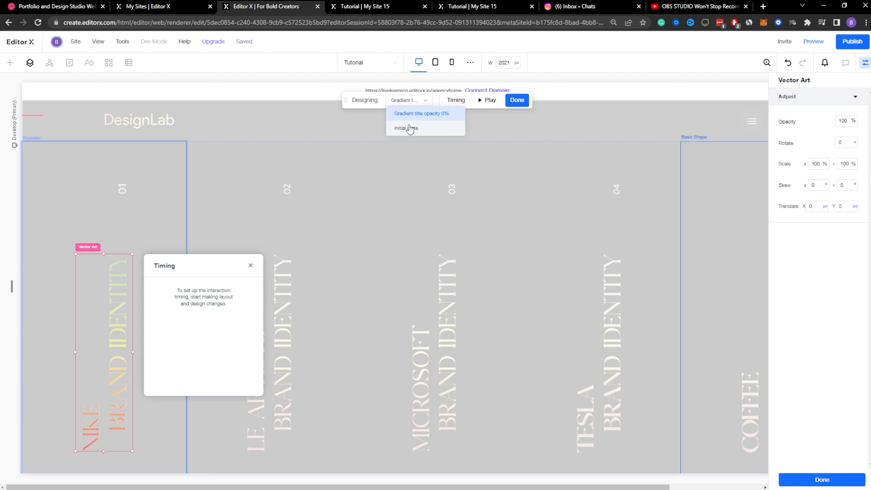
left_click(399, 115)
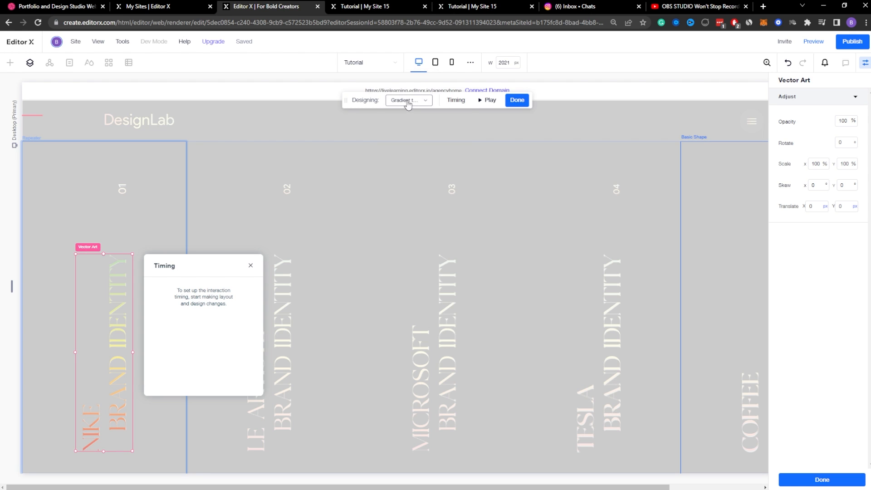
left_click(404, 100)
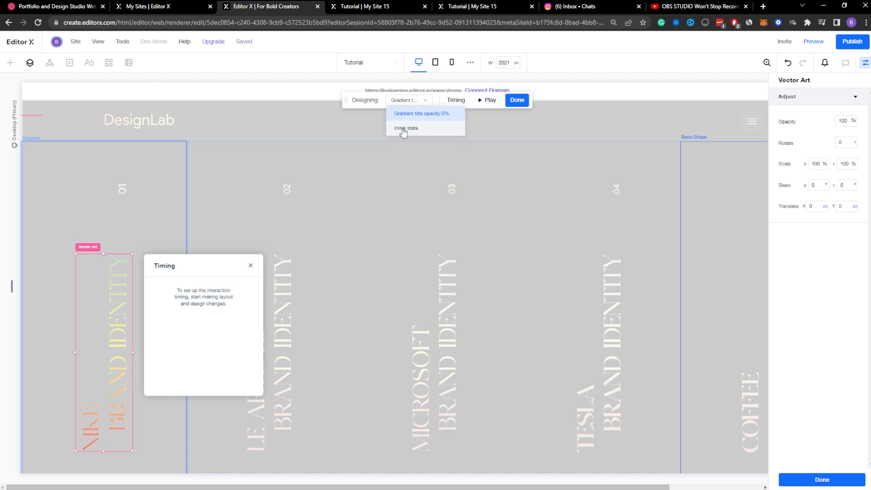
left_click(404, 129)
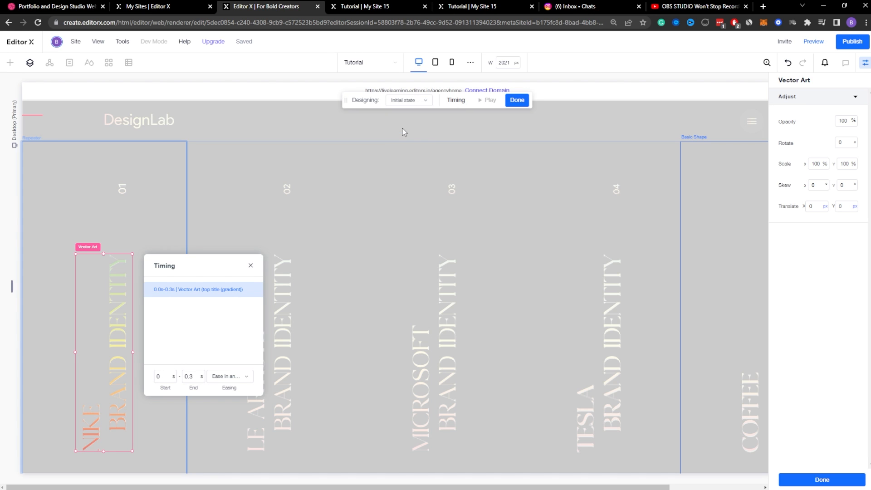
left_click(405, 101)
left_click(408, 114)
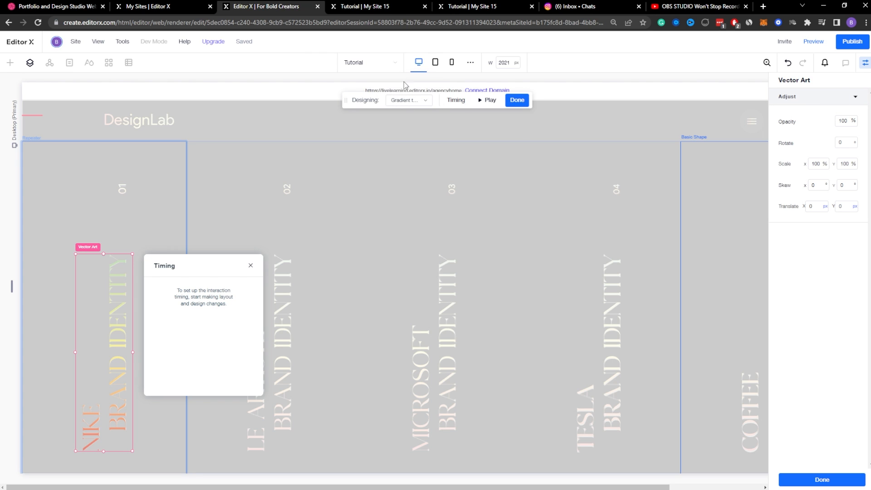
left_click(407, 100)
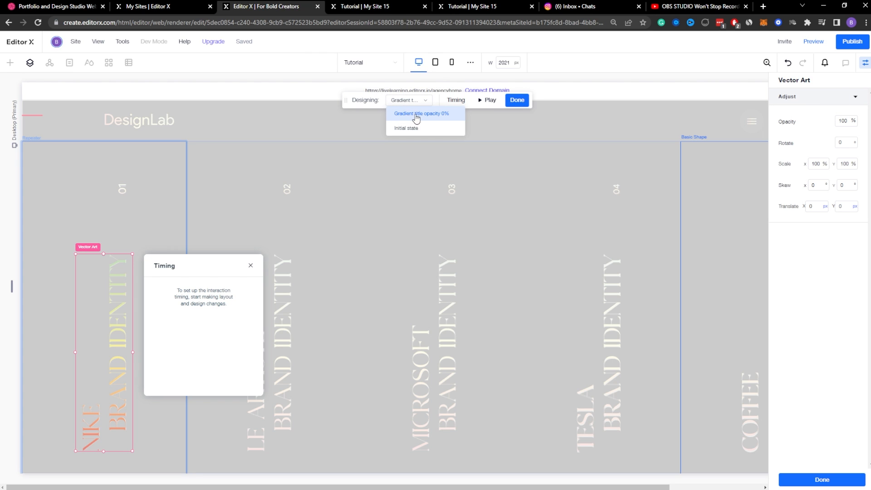
left_click(408, 128)
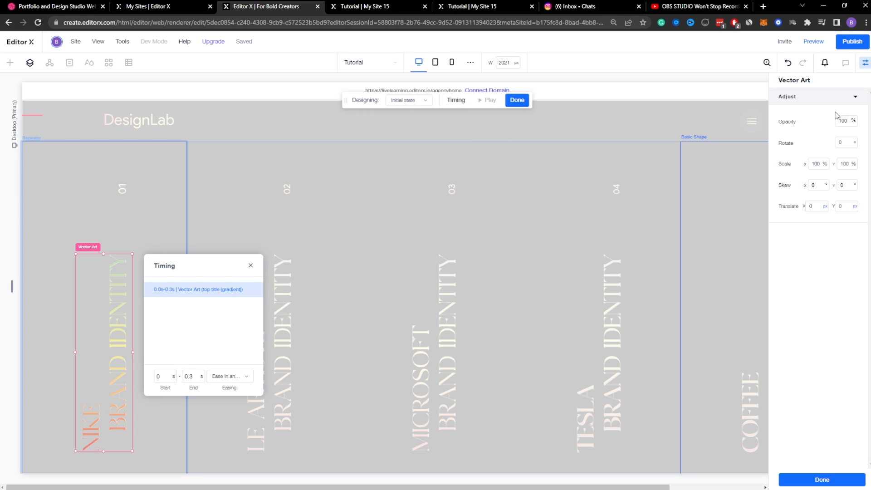
left_click(844, 121)
type("0")
key("Return")
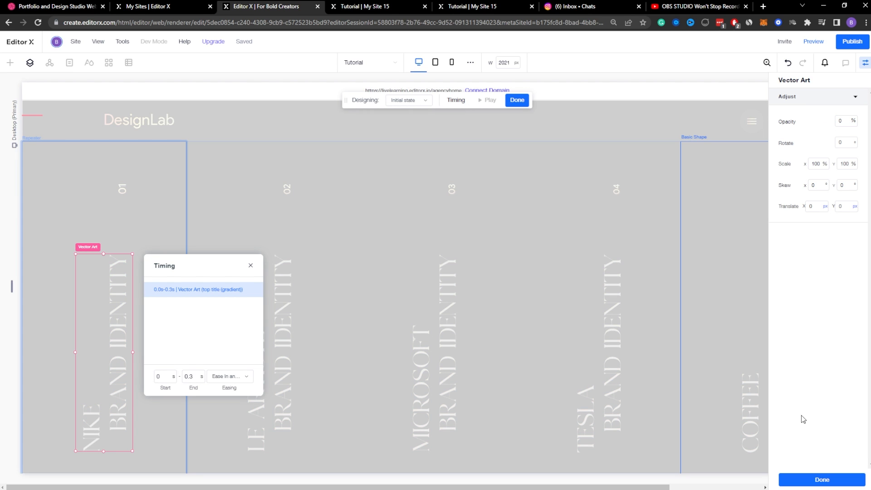
left_click(812, 480)
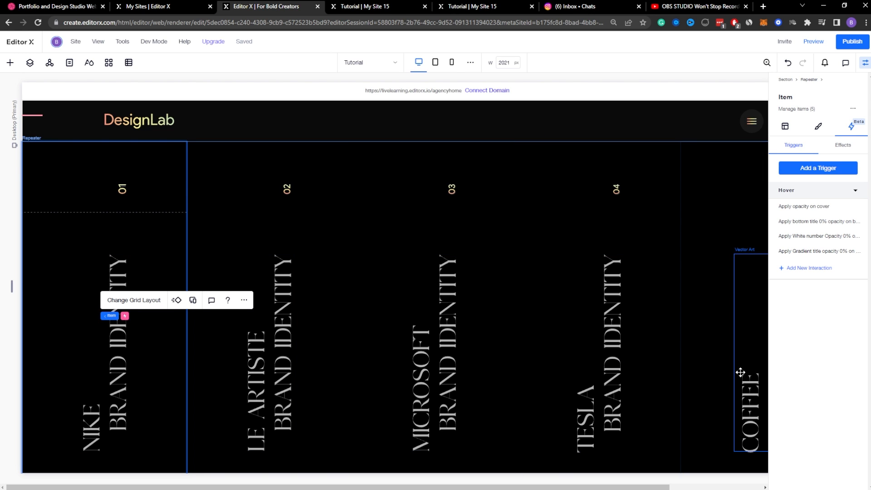
Step: Add another hover interaction to the Nike panel's repeater item with the gradient number as the affected element
left_click(120, 189)
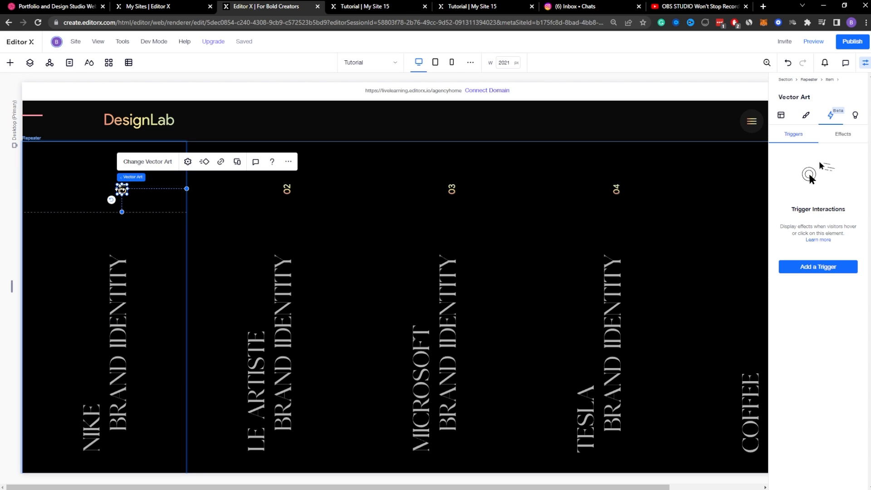
left_click(146, 231)
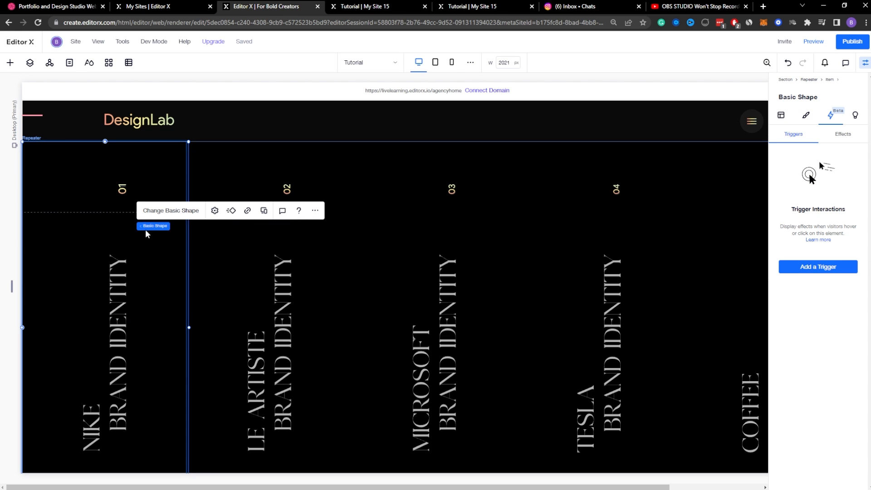
left_click(192, 226)
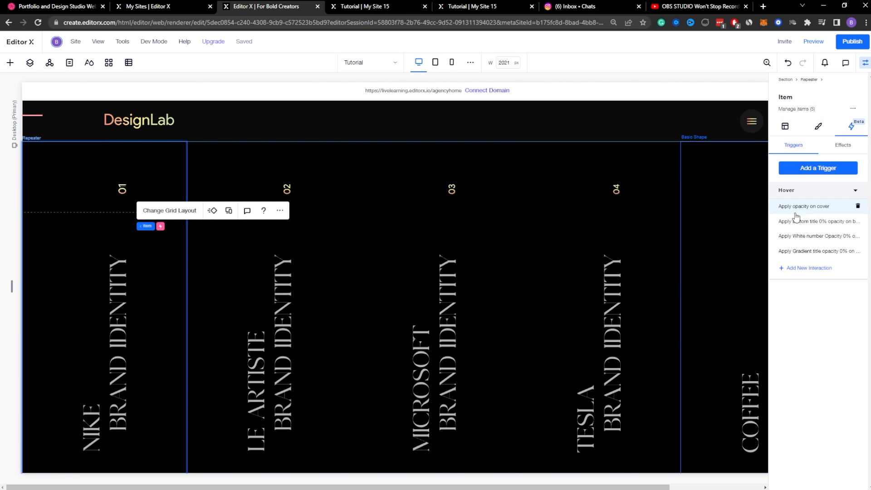
left_click(800, 269)
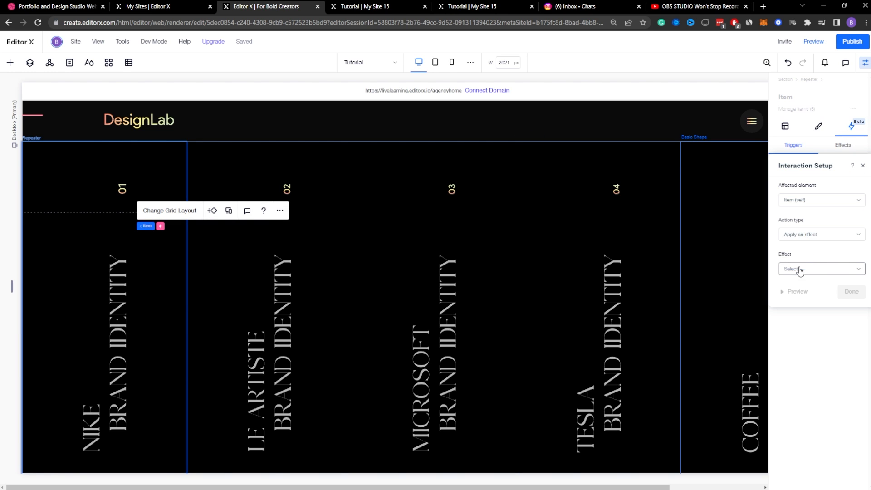
left_click(808, 205)
left_click(814, 219)
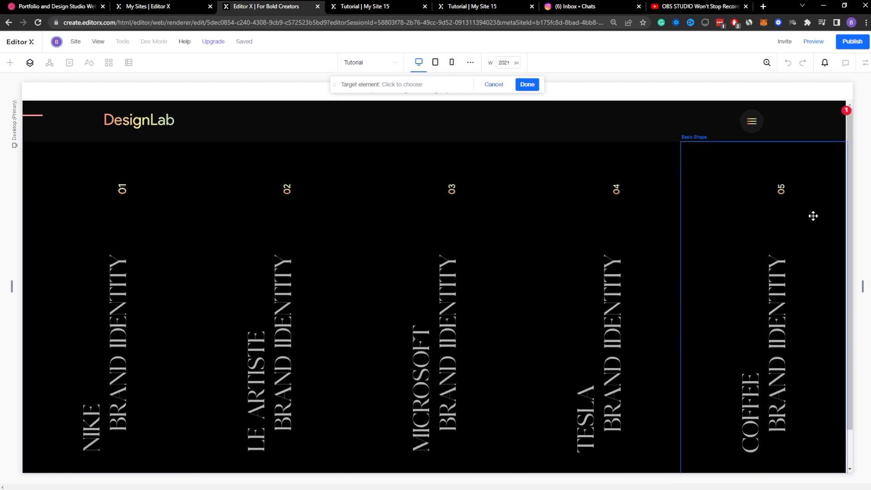
left_click(122, 190)
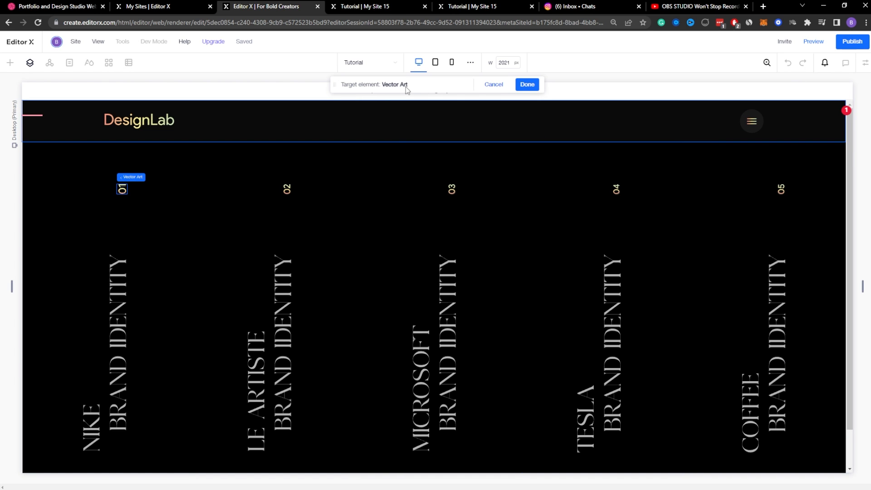
left_click(527, 84)
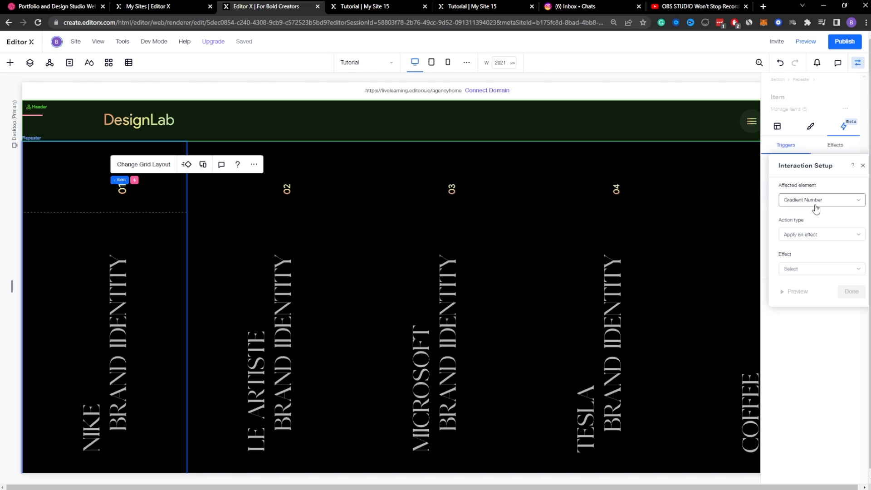
Step: Create a custom effect named "Gradient number opacity 0%" for the Nike panel's gradient number and finish designing it
left_click(811, 271)
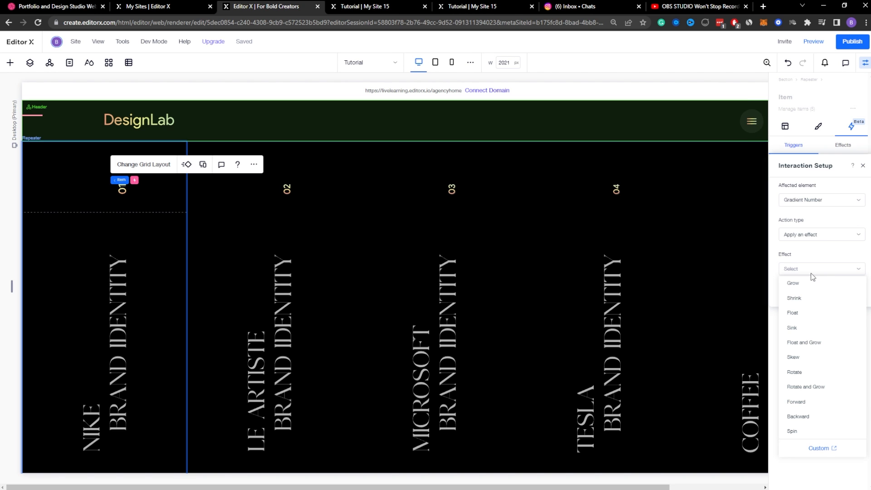
left_click(822, 449)
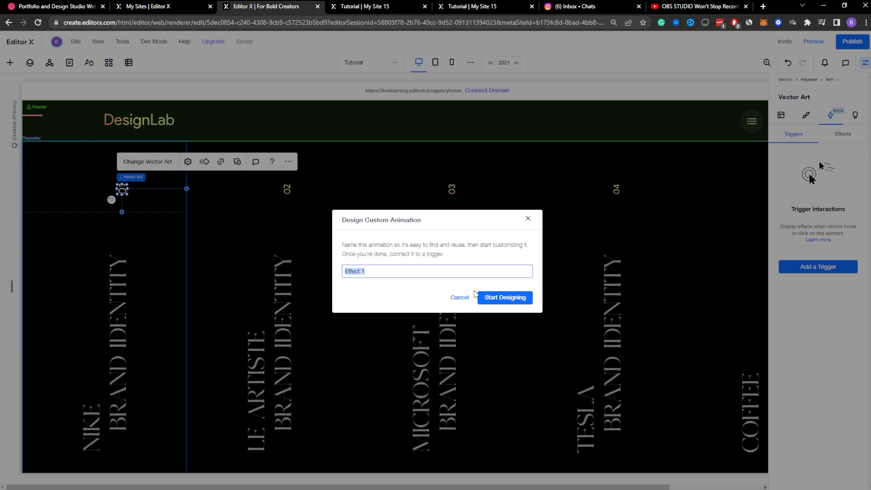
type("Gradient number opacity 0%")
left_click(501, 297)
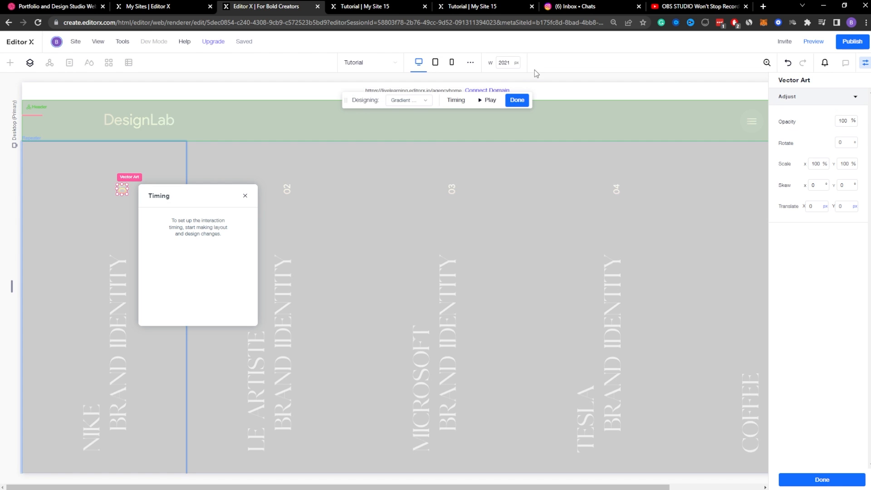
left_click(516, 100)
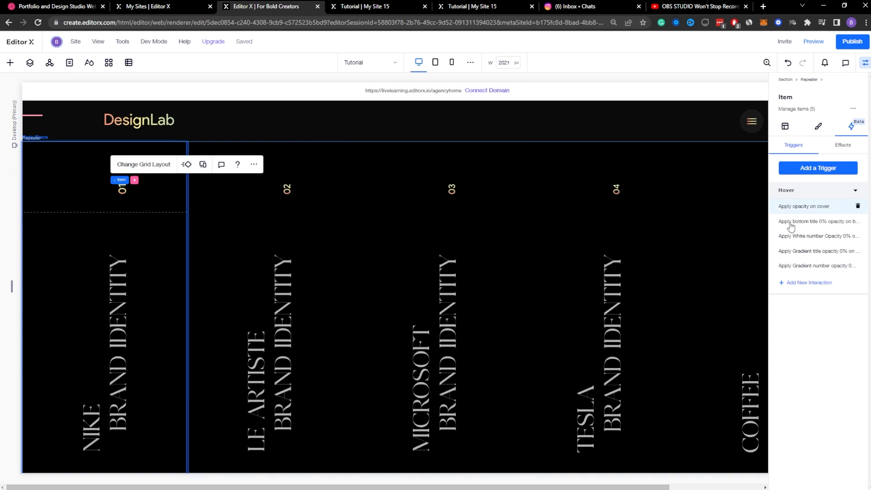
Step: Reopen the gradient number's custom effect and set the opacity to 0% in its initial state
left_click(122, 189)
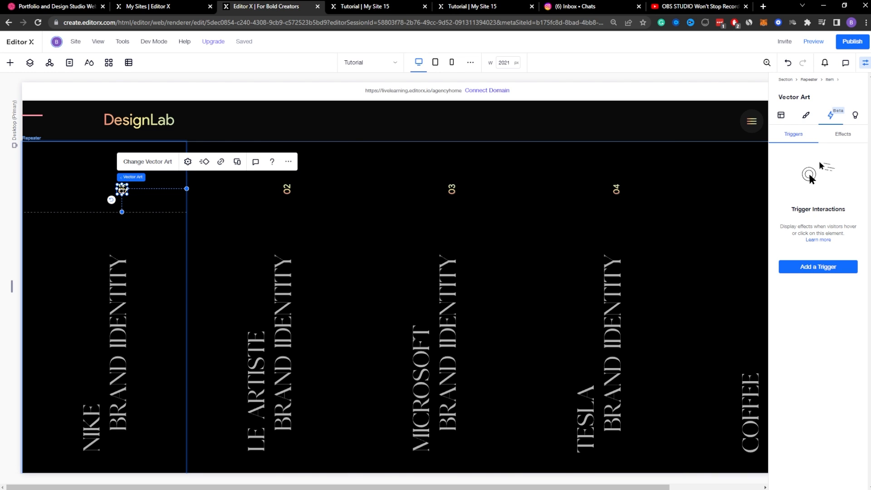
left_click(838, 135)
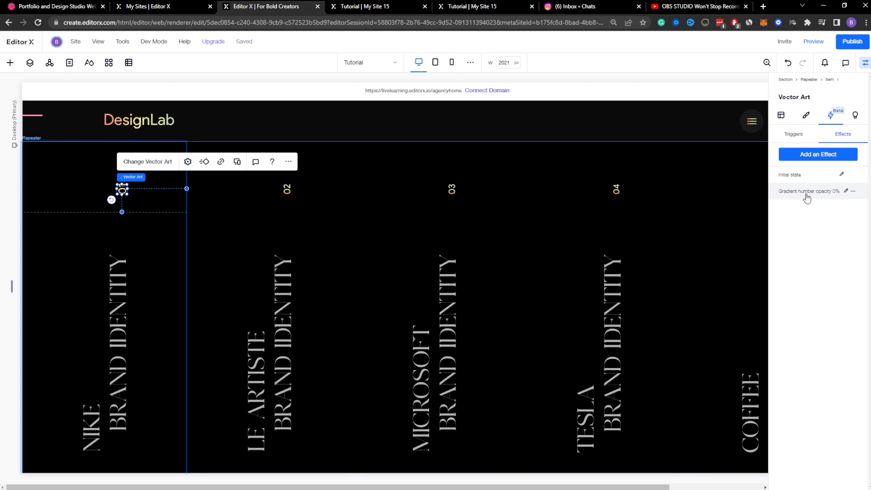
left_click(846, 191)
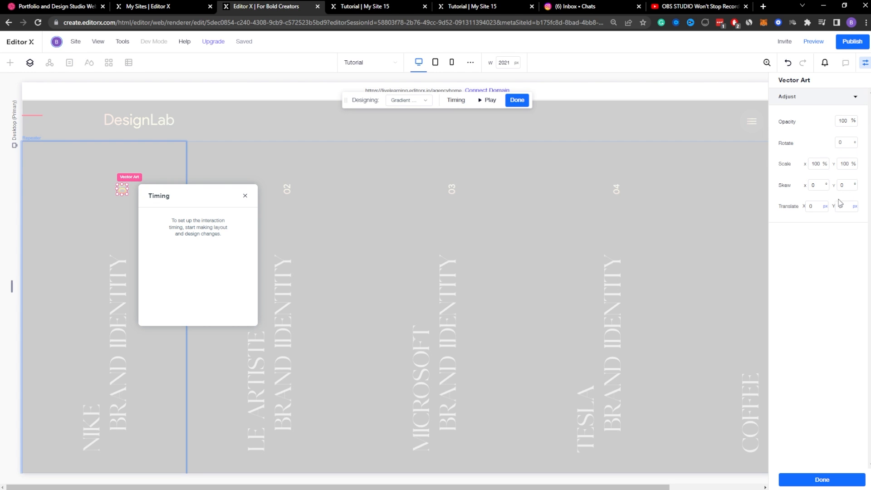
left_click(846, 122)
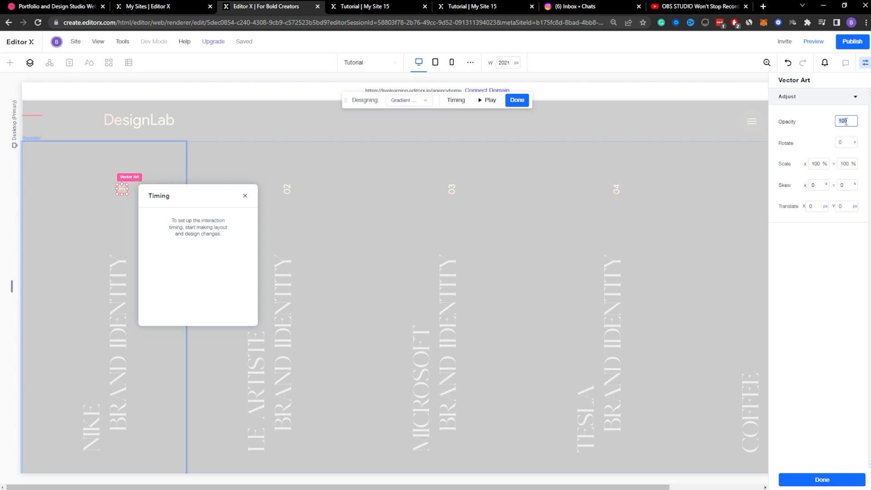
left_click(410, 101)
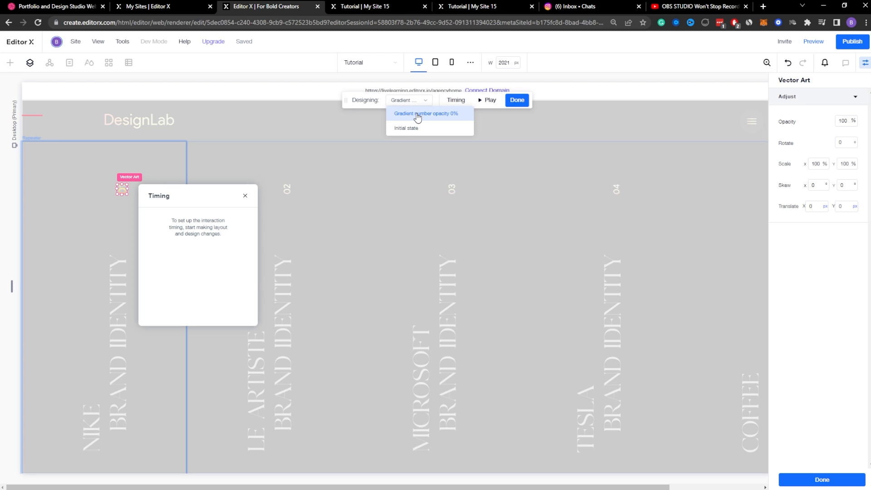
left_click(408, 130)
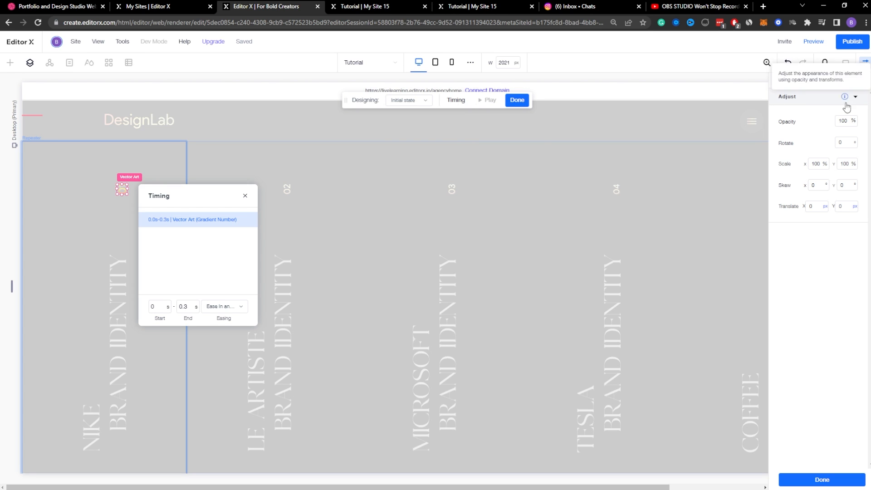
left_click(846, 121)
type("0")
key("Return")
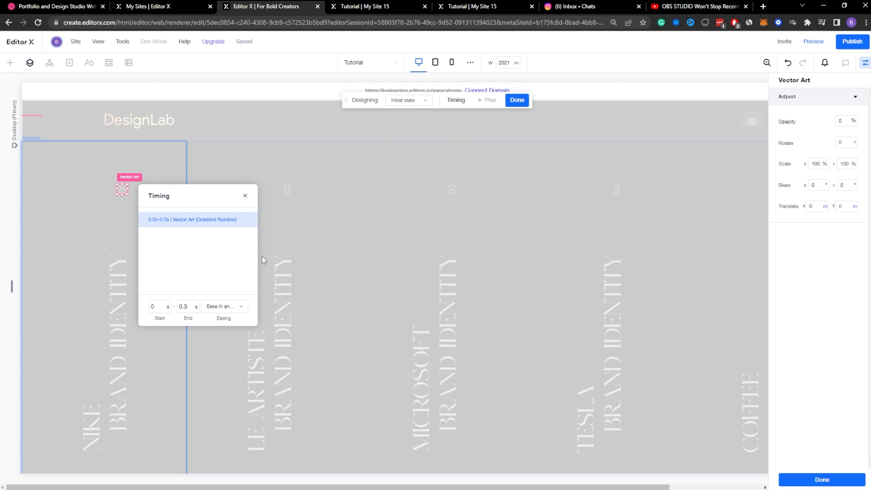
left_click(516, 100)
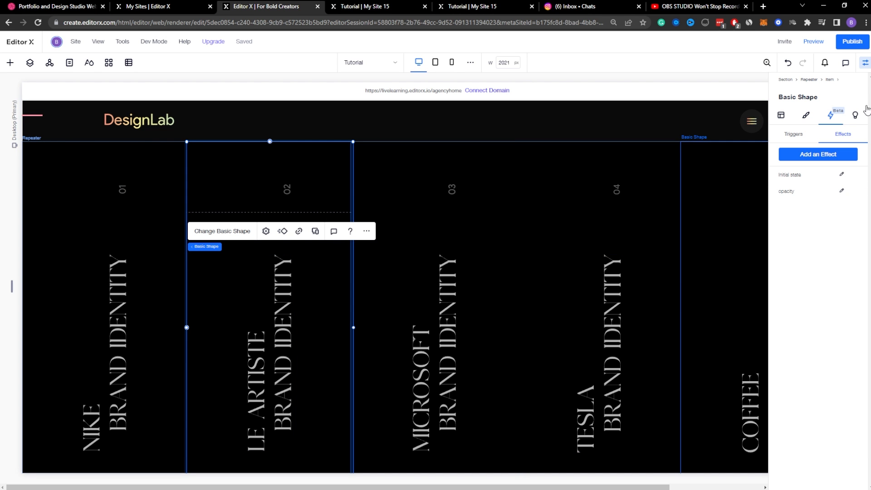
Step: Preview the homepage to check the panels' hover effects, and return to editing
left_click(865, 62)
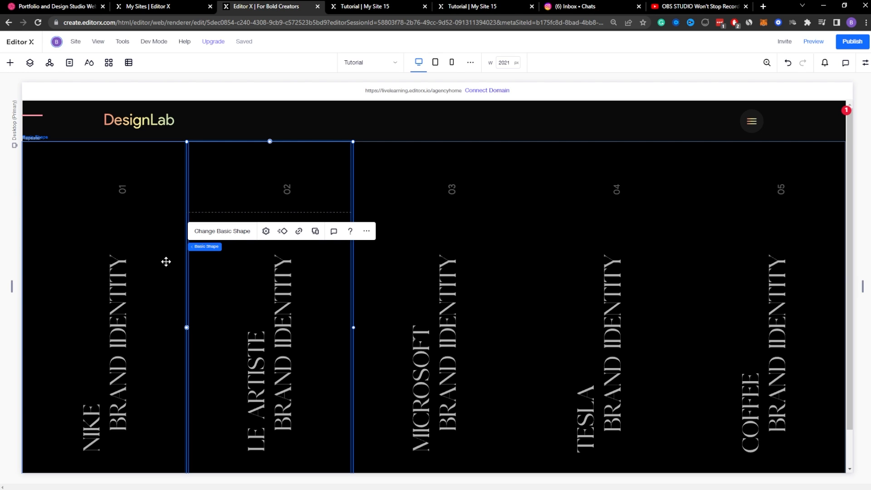
left_click(100, 339)
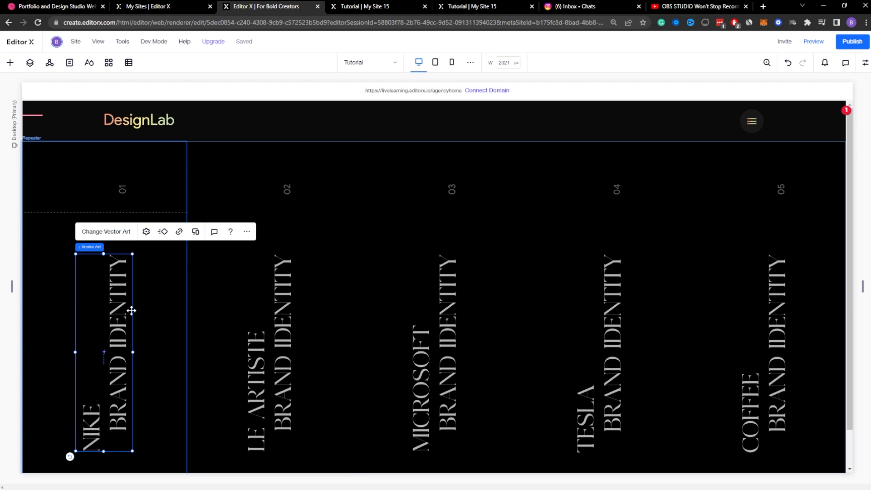
left_click(814, 42)
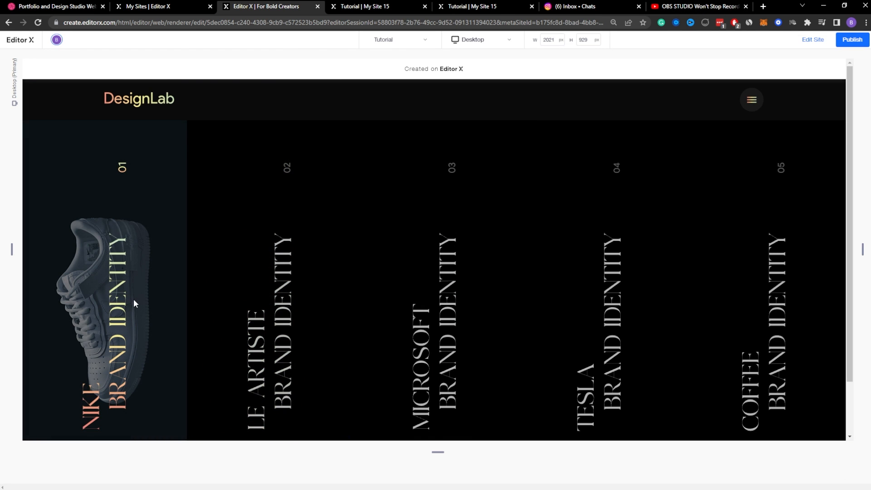
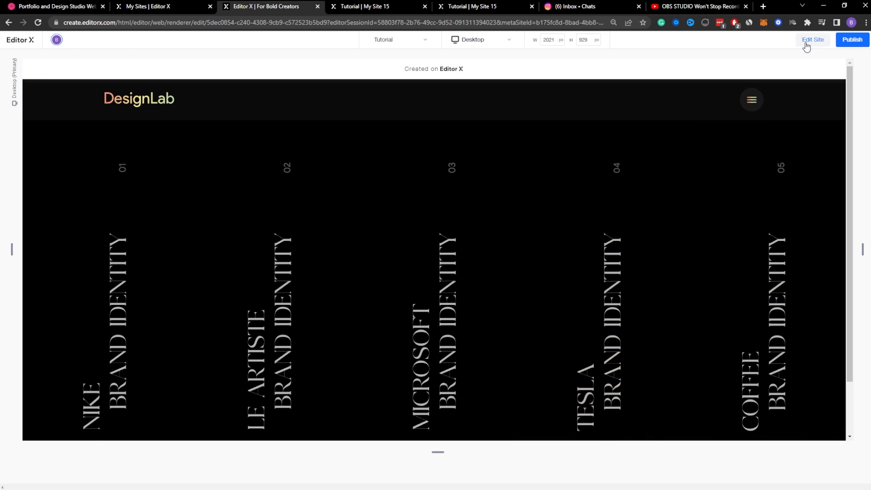
left_click(813, 40)
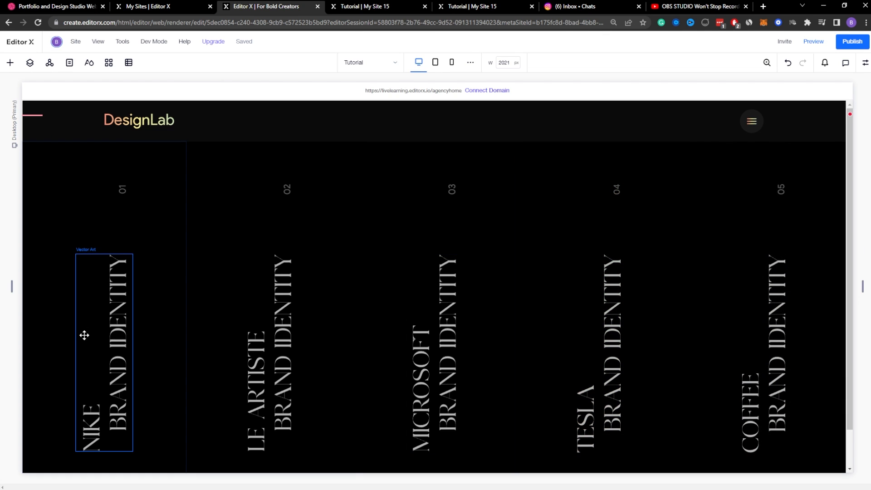
Step: Start a new hover interaction on the Nike panel's repeater item
left_click(154, 258)
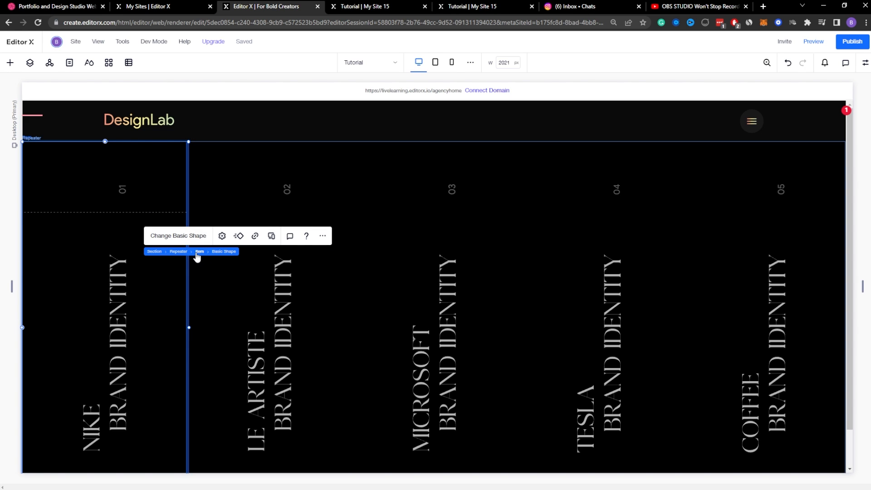
left_click(199, 251)
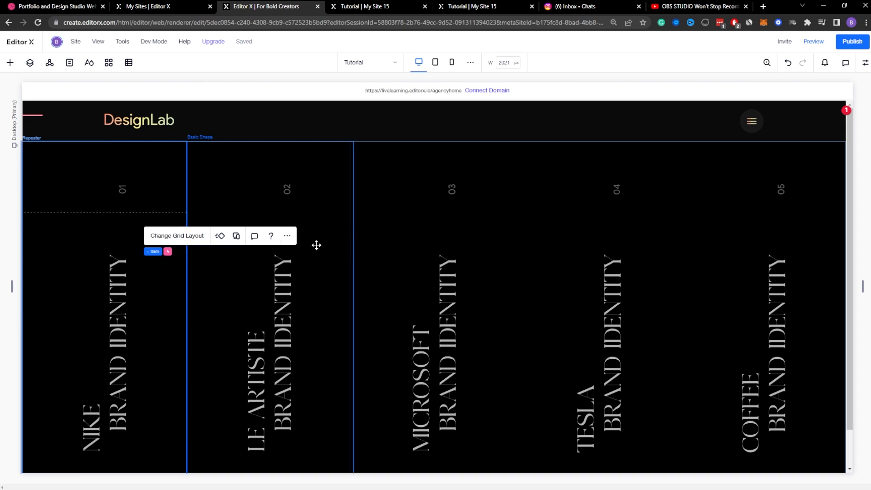
left_click(865, 63)
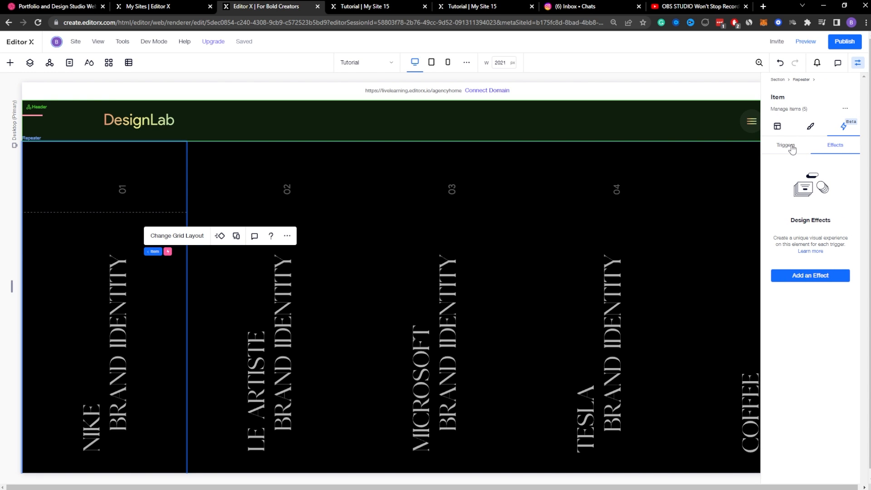
left_click(791, 147)
left_click(799, 284)
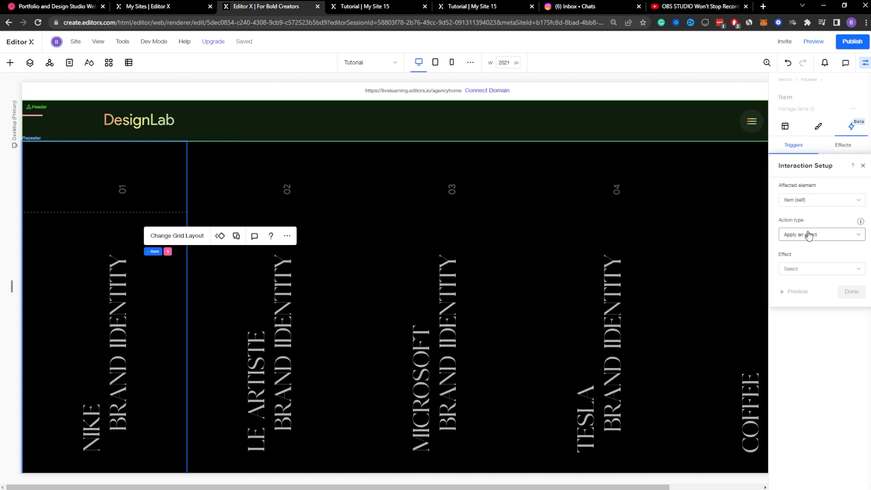
Step: Apply the Forward effect to the repeater item itself on hover and preview the panels
left_click(808, 269)
left_click(800, 401)
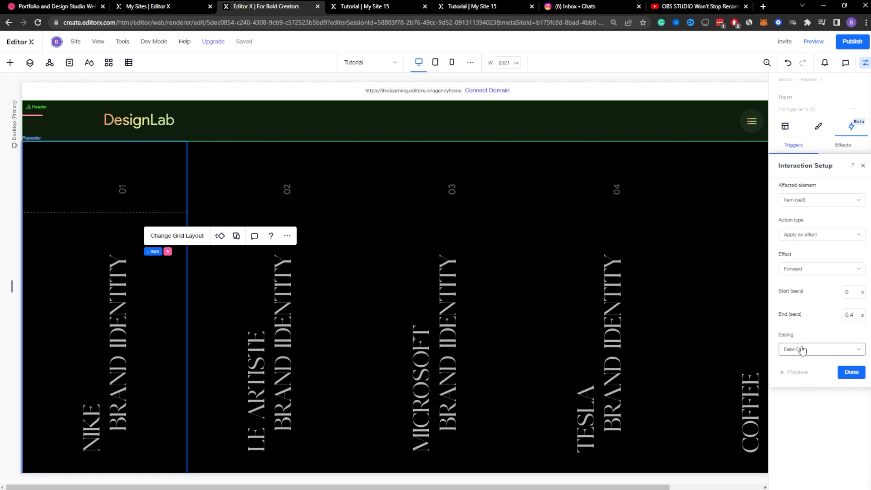
left_click(852, 373)
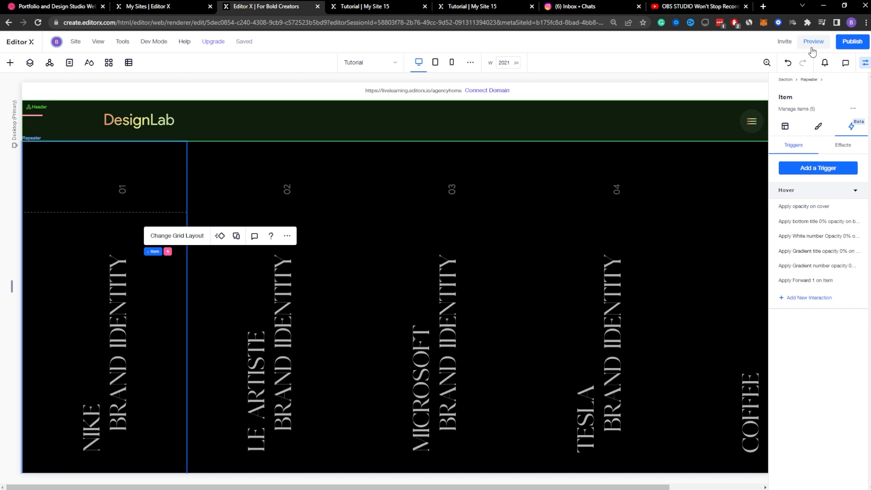
left_click(814, 41)
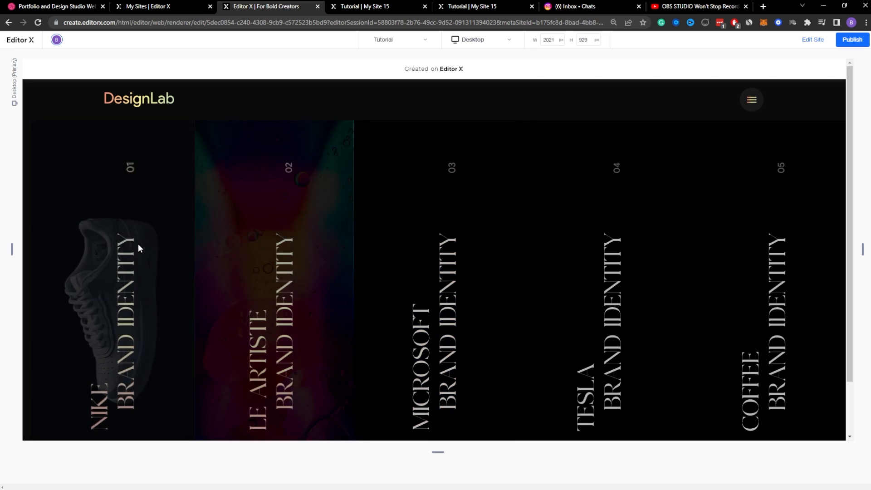
left_click(811, 40)
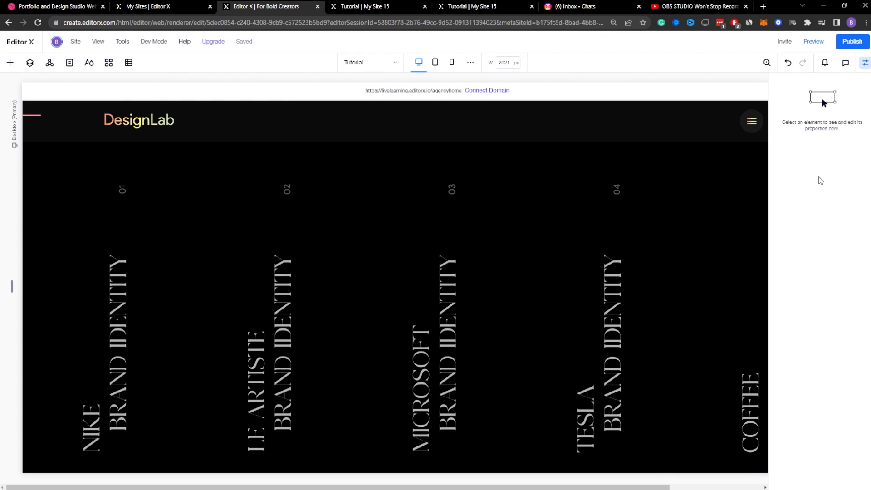
Step: Set the display direction of the whole repeater to Left to Right
left_click(553, 165)
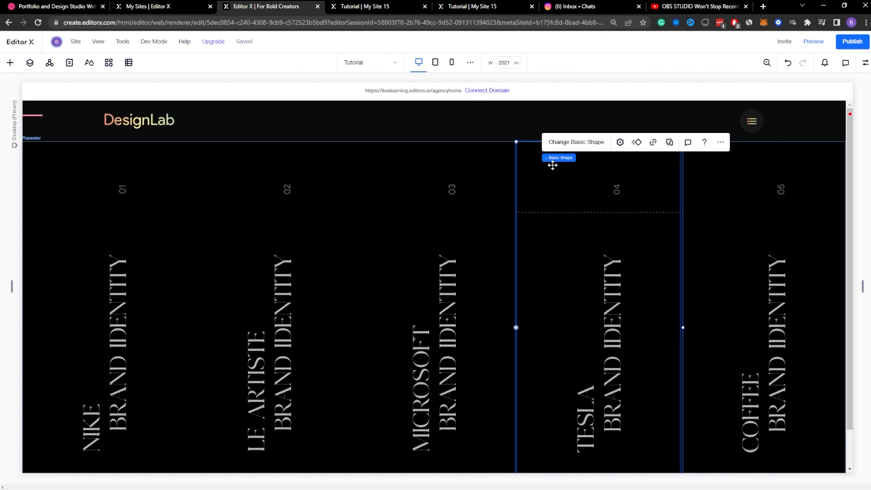
left_click(575, 158)
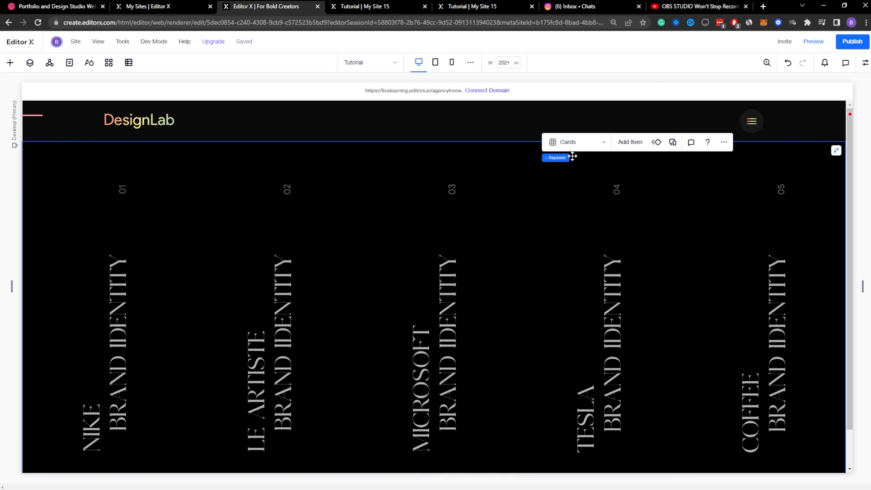
left_click(866, 64)
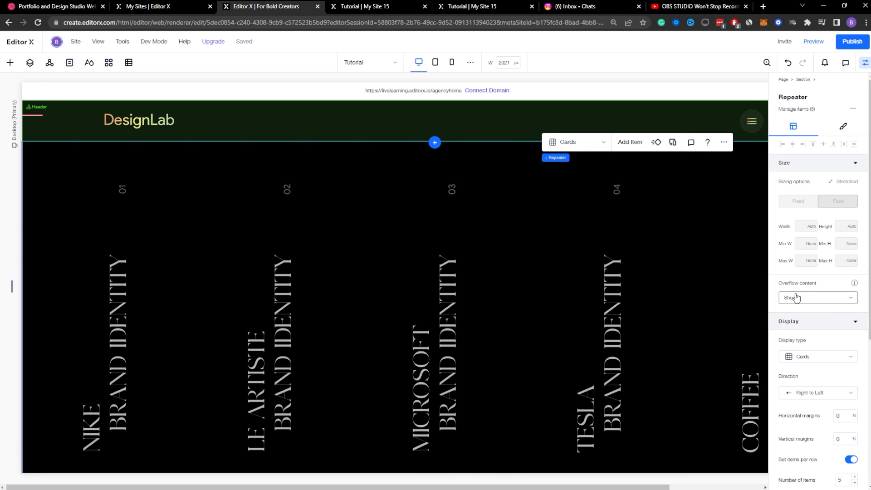
scroll(796, 298, "down", 2)
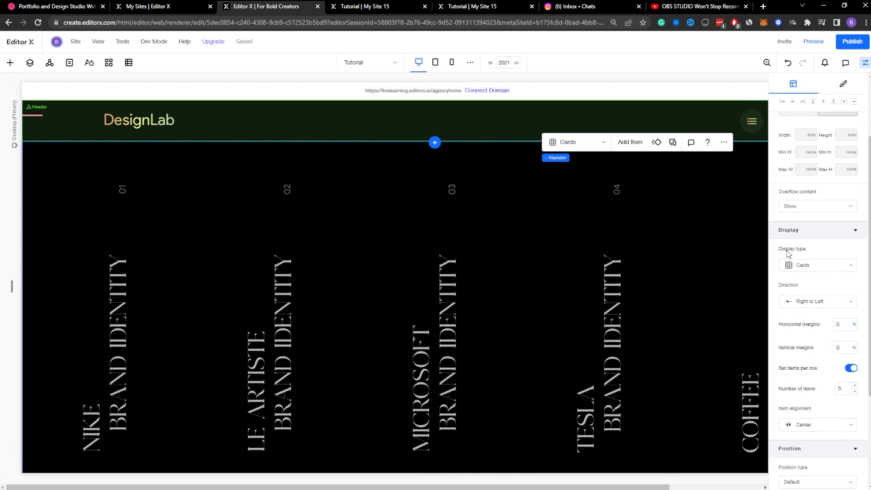
left_click(792, 307)
left_click(807, 291)
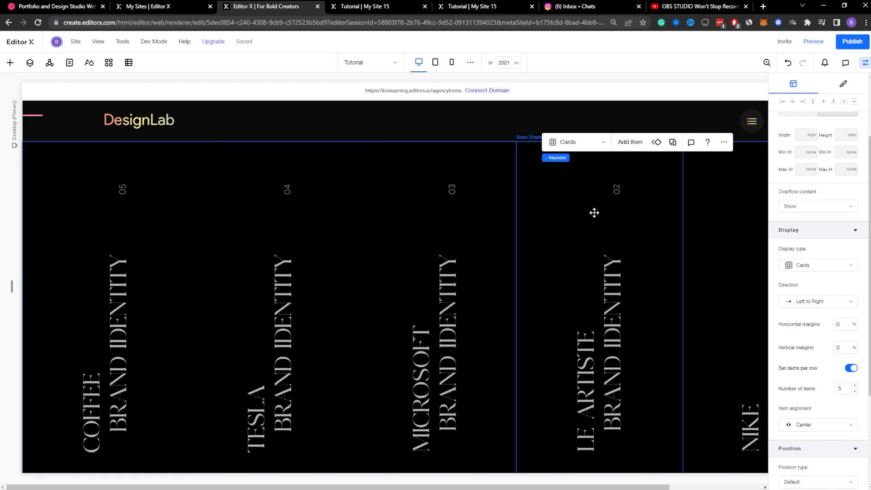
Step: Try the Right to Left direction on the repeater and return it to Left to Right
left_click(803, 302)
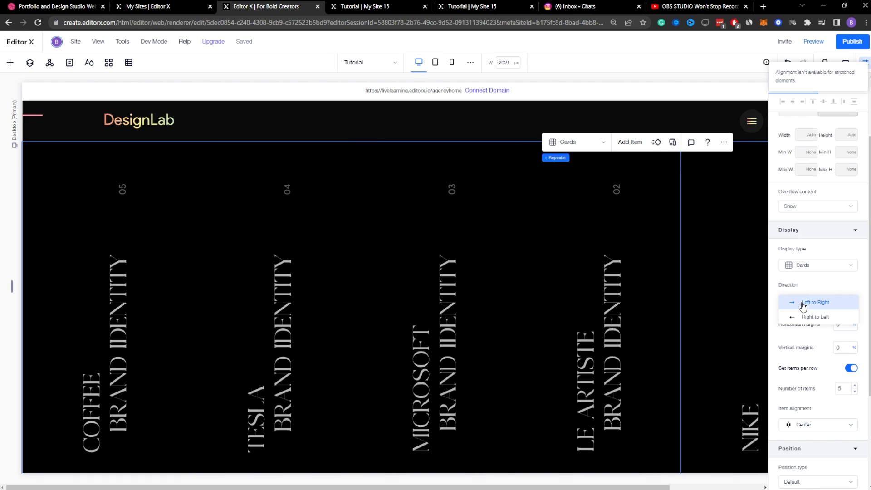
left_click(805, 318)
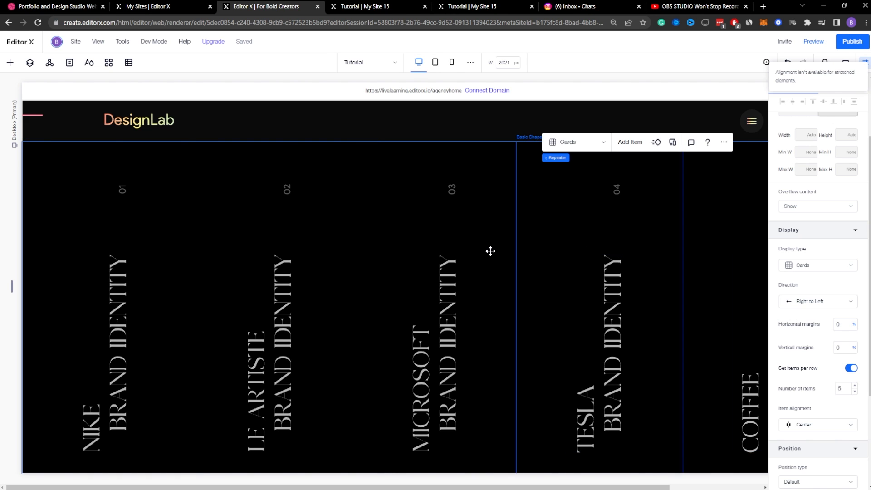
left_click(807, 309)
left_click(807, 287)
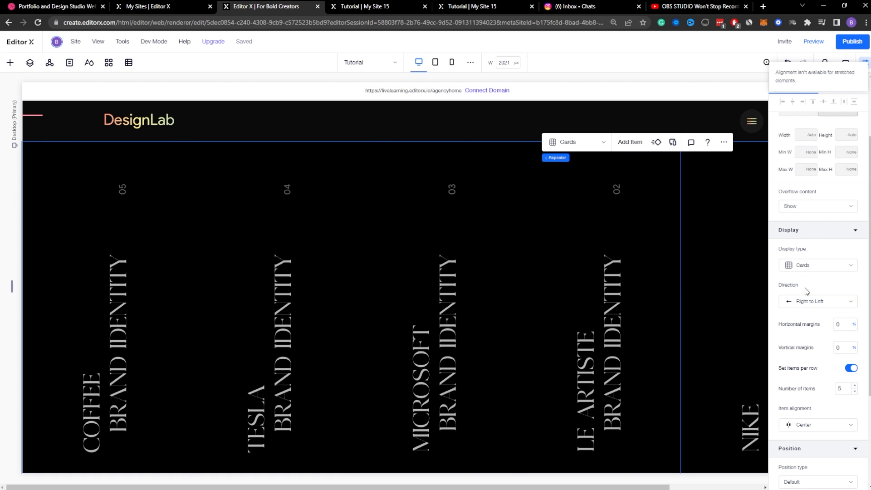
Step: Preview the panels' hover effects with the changed repeater direction, and return to editing
left_click(812, 42)
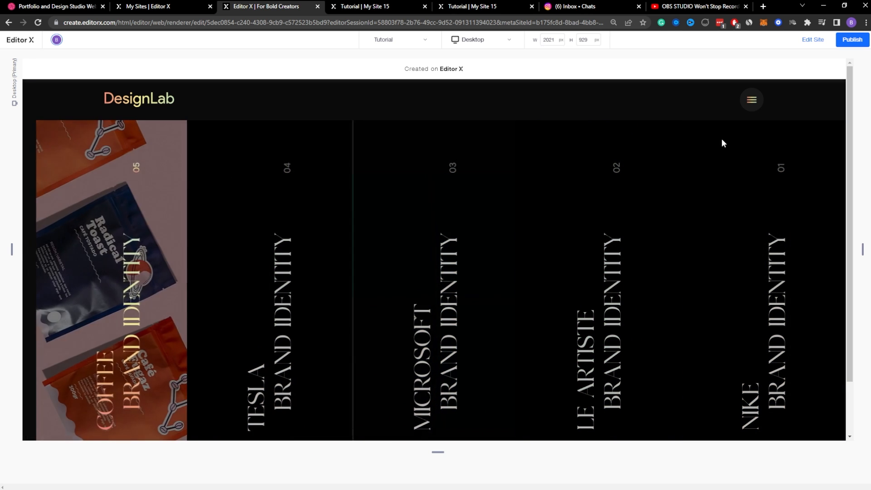
left_click(821, 41)
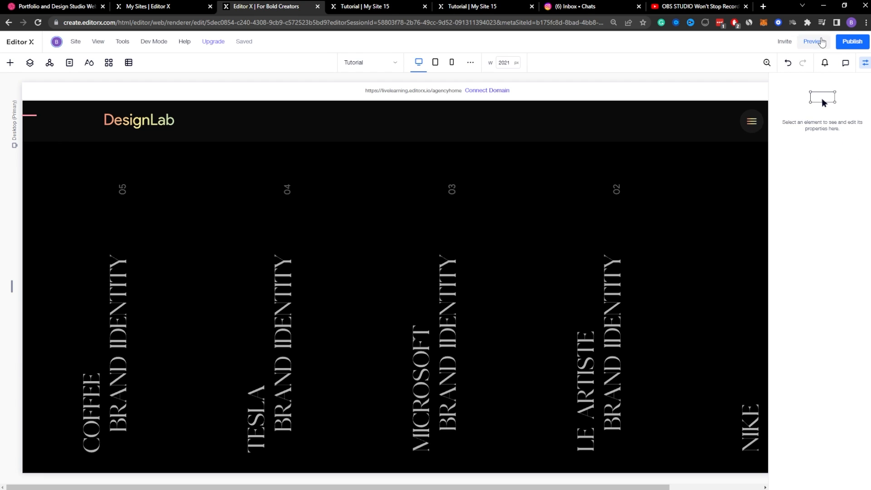
Step: Set the project repeater's display direction to Right to Left
left_click(84, 179)
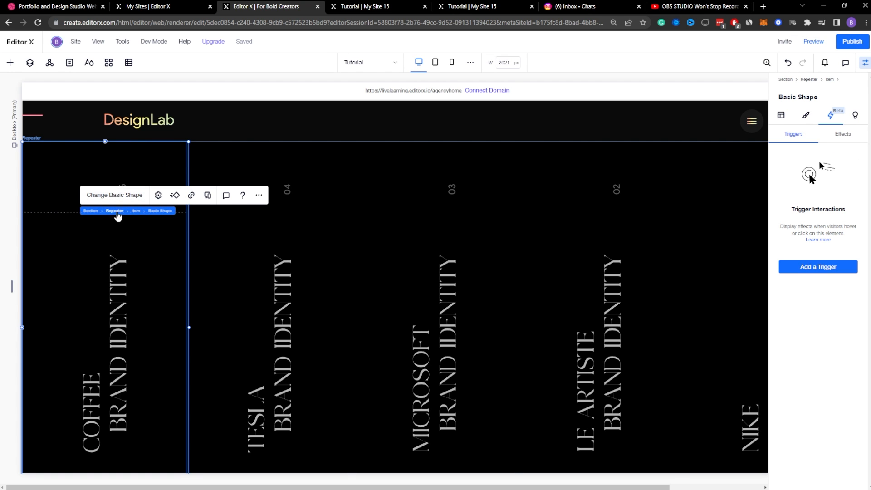
left_click(113, 211)
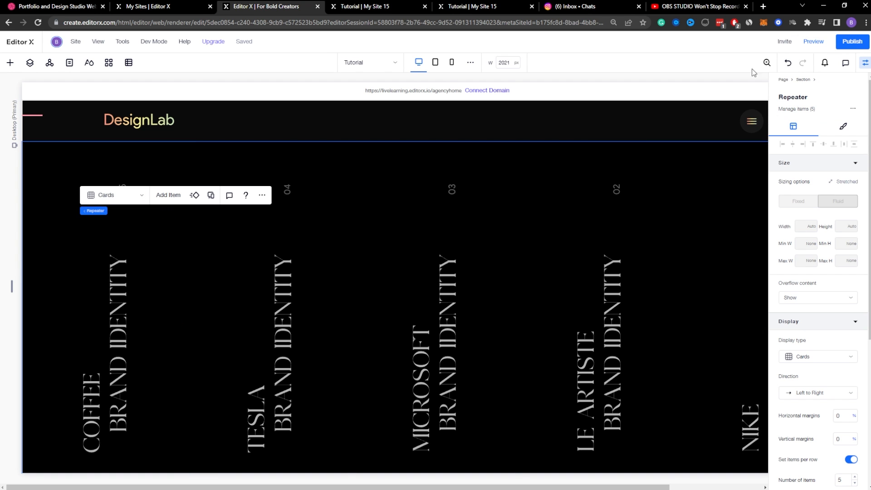
left_click(804, 393)
left_click(808, 410)
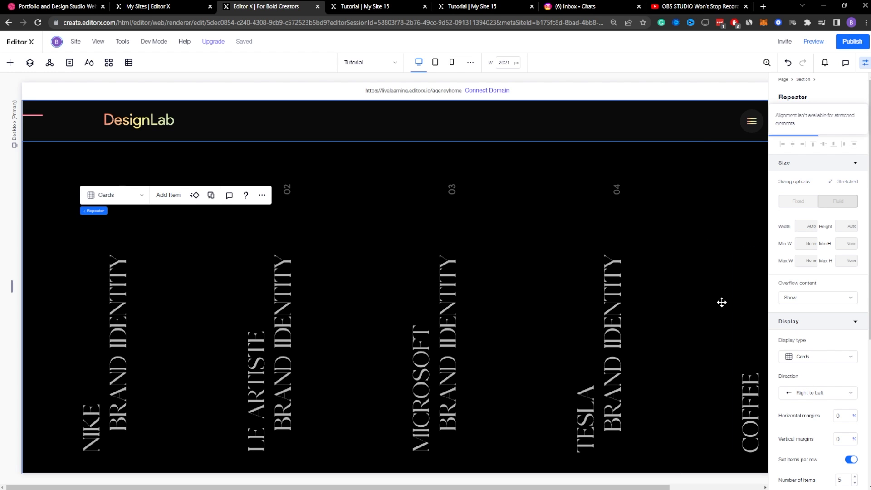
Step: Collapse the expanded repeater items in the page's layer structure
left_click(30, 63)
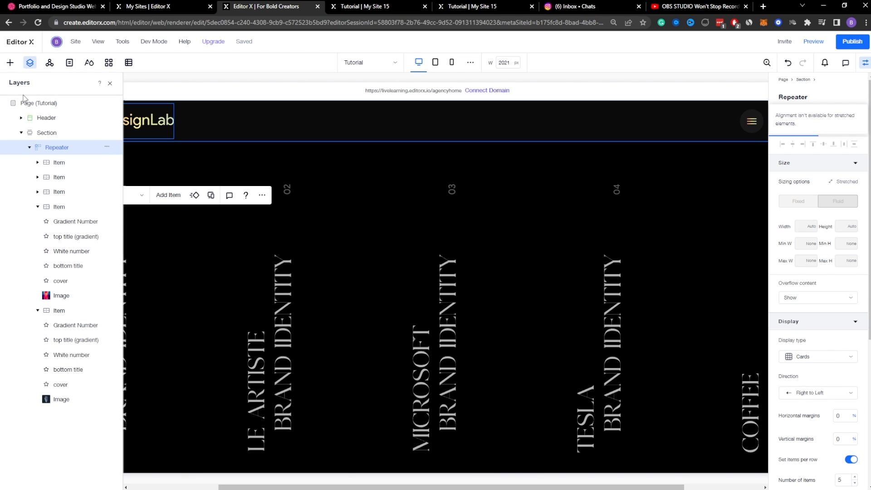
left_click(38, 207)
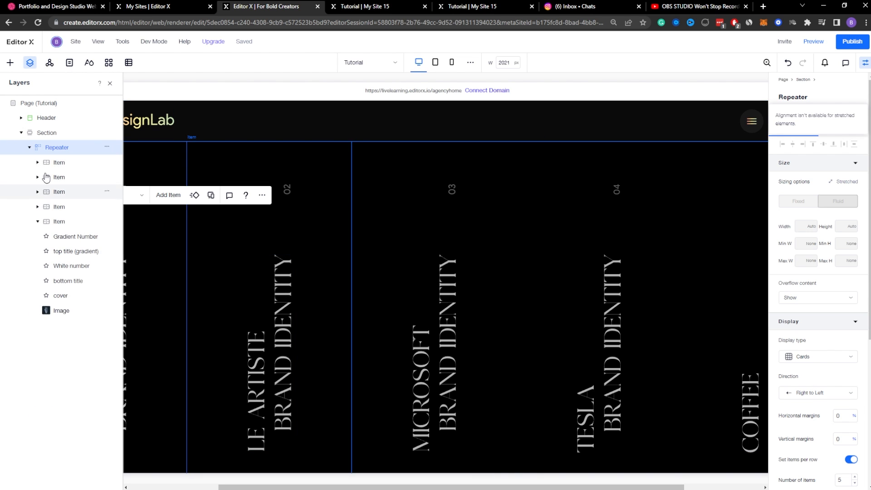
left_click(37, 221)
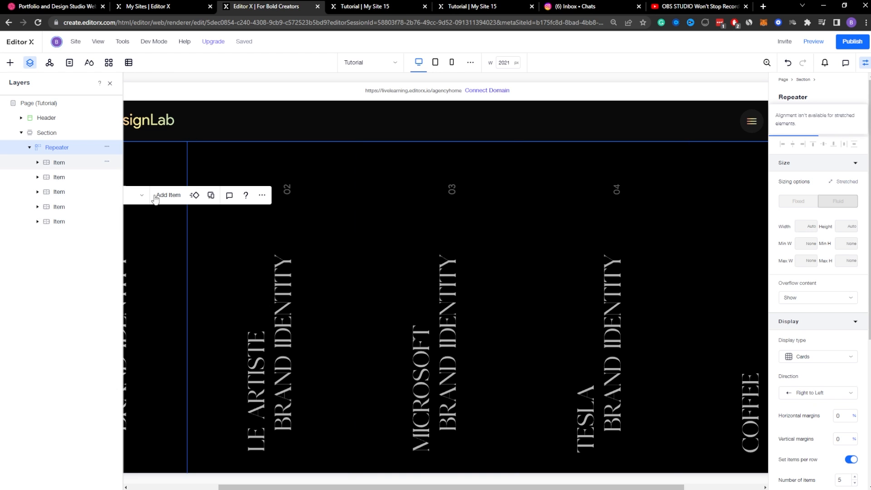
left_click(110, 84)
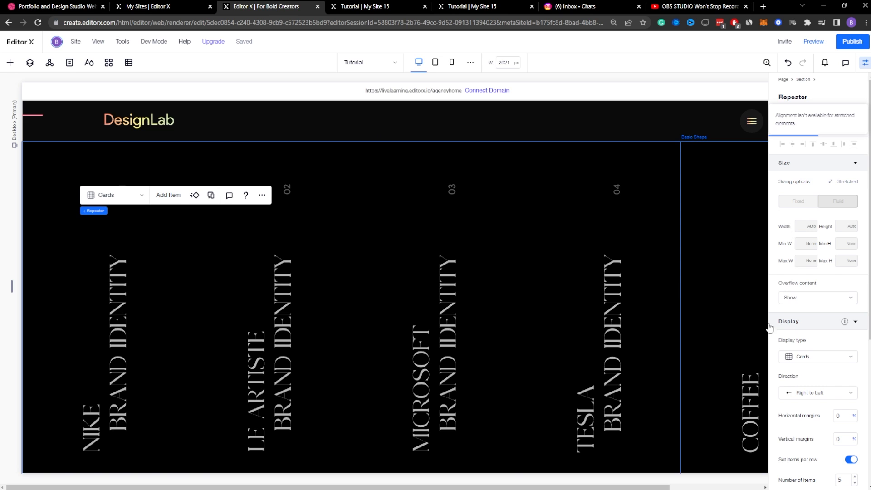
Step: Try the Left to Right direction with the Nike item moved first in the repeater's layer order, and undo both changes
left_click(812, 392)
left_click(812, 381)
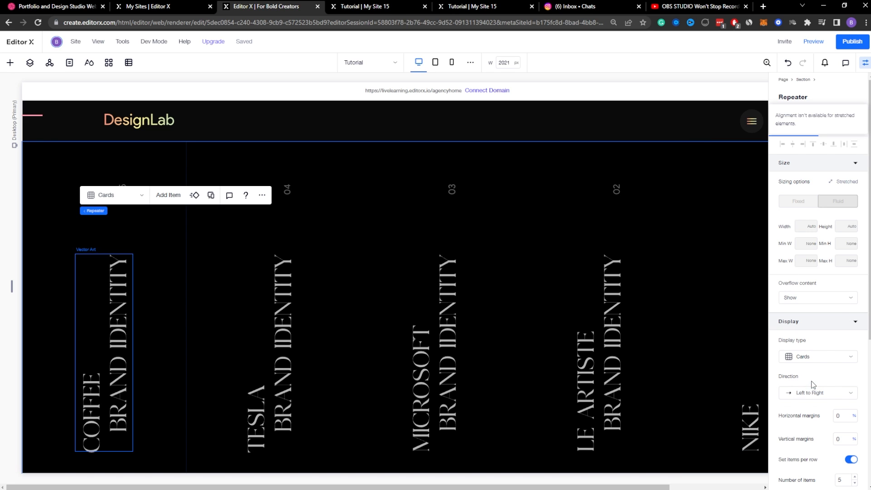
left_click(171, 164)
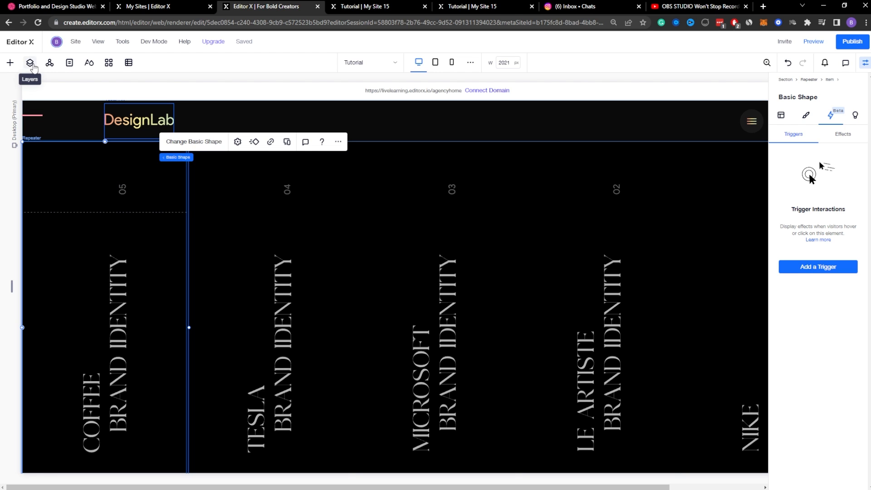
left_click(31, 65)
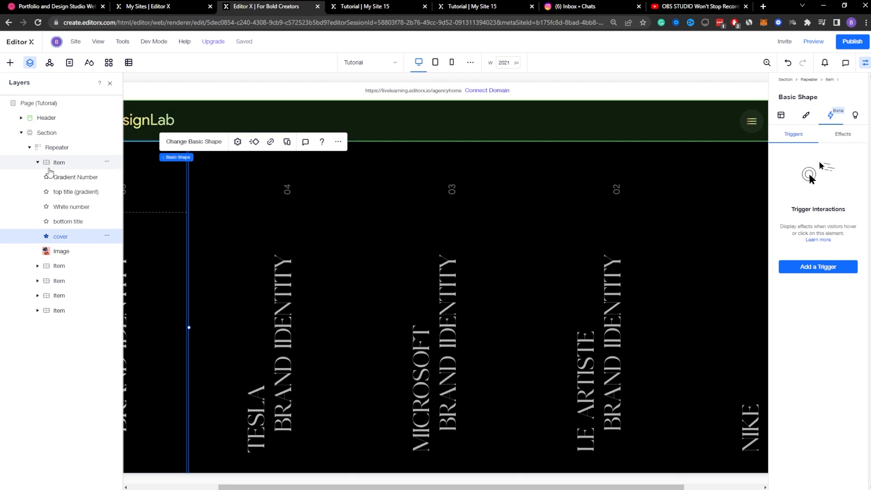
left_click(38, 163)
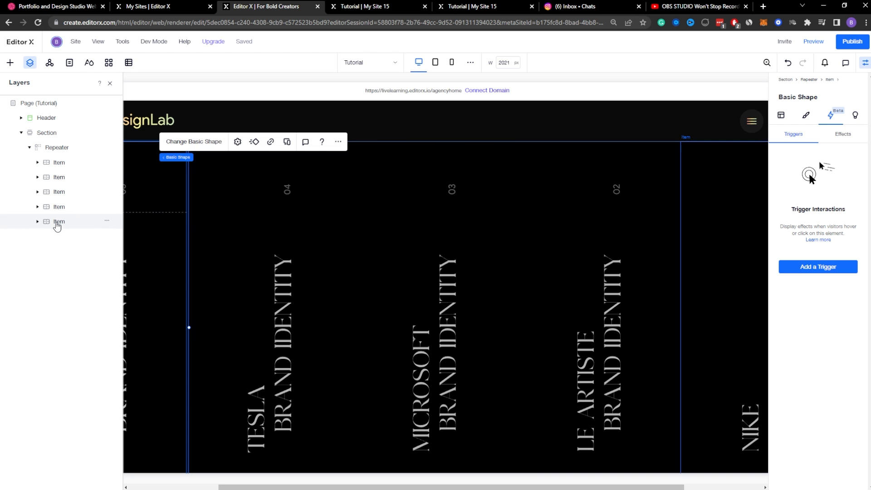
left_click(59, 222)
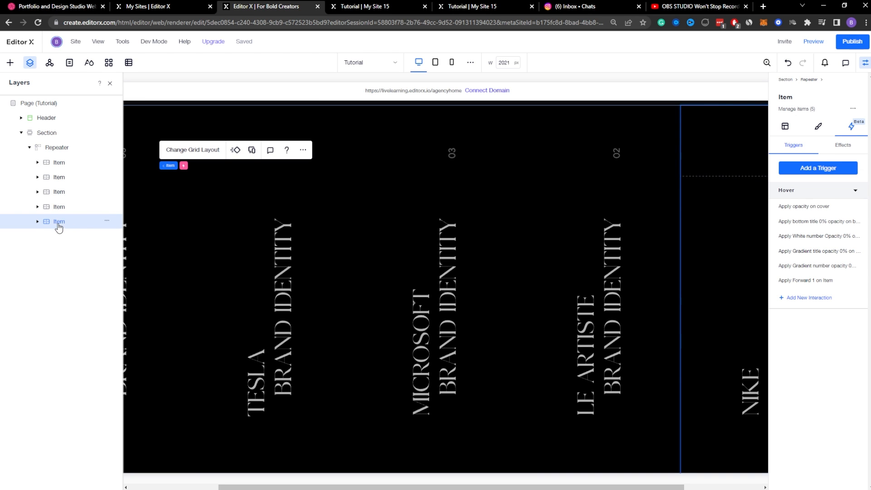
left_click_drag(59, 226, 55, 162)
left_click(110, 84)
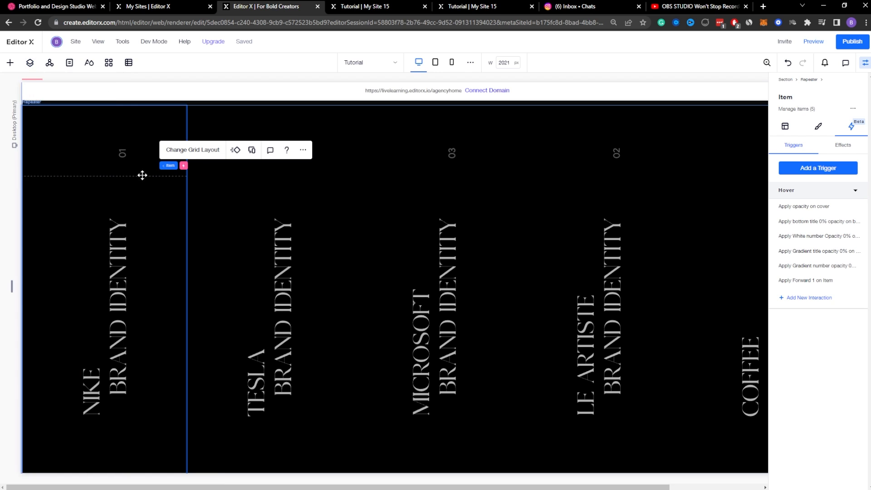
left_click(243, 242)
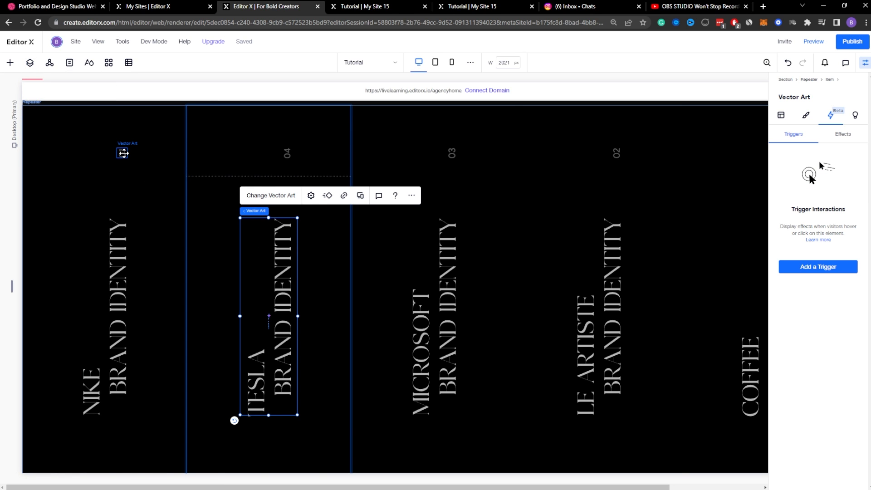
key("ctrl+z")
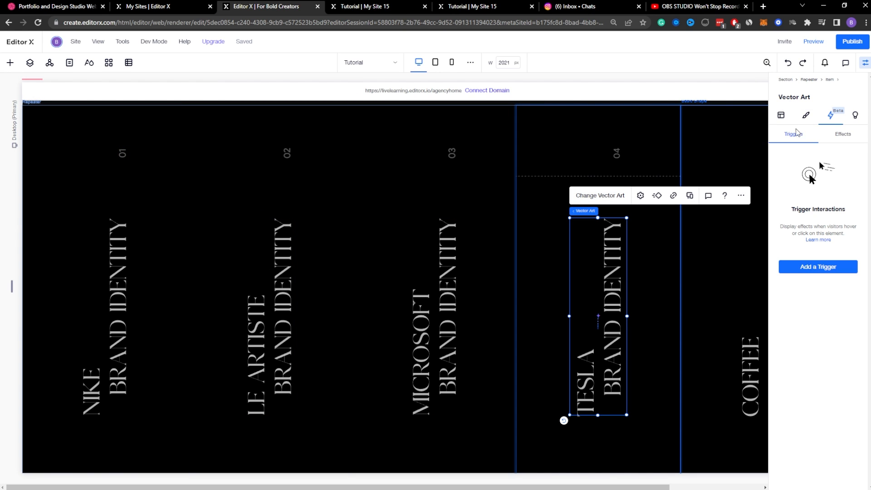
Step: Check the repeater's display settings and preview the order of the project panels, returning to editing
left_click(782, 117)
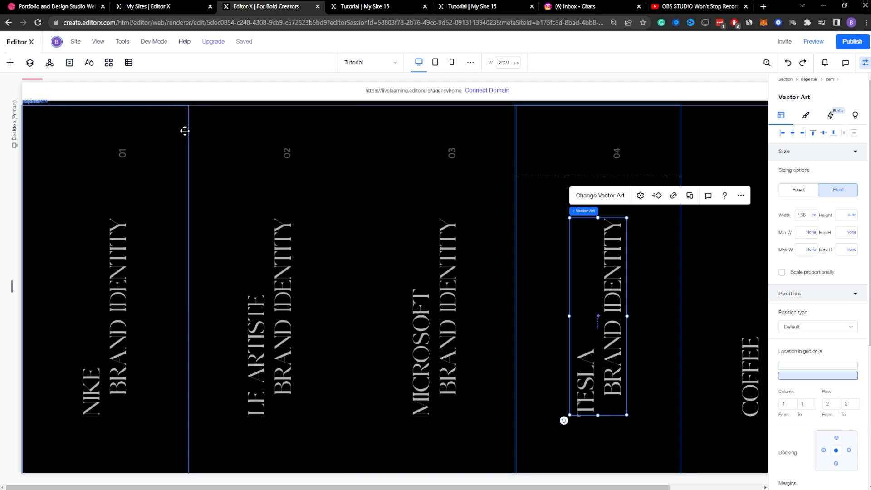
left_click(202, 142)
left_click(227, 137)
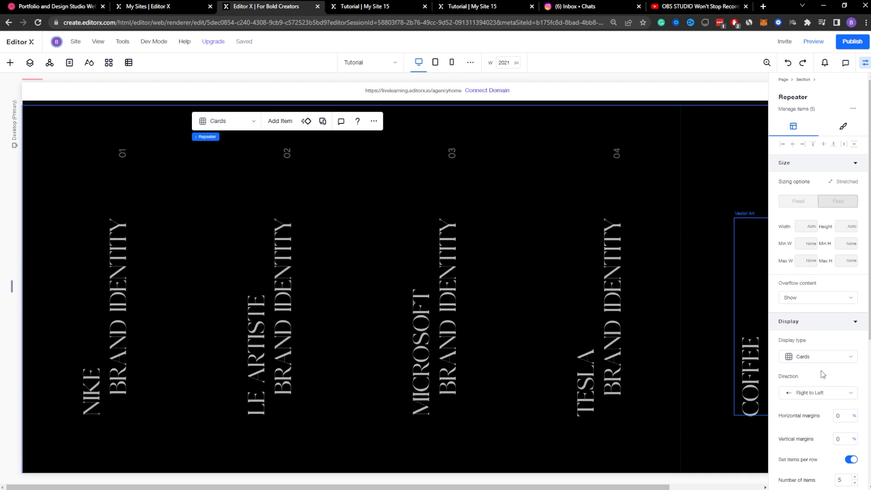
left_click(813, 42)
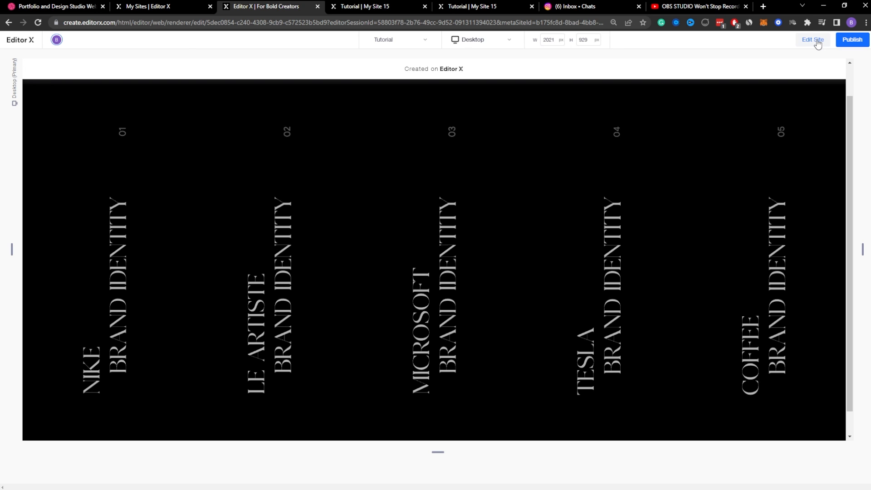
left_click(814, 40)
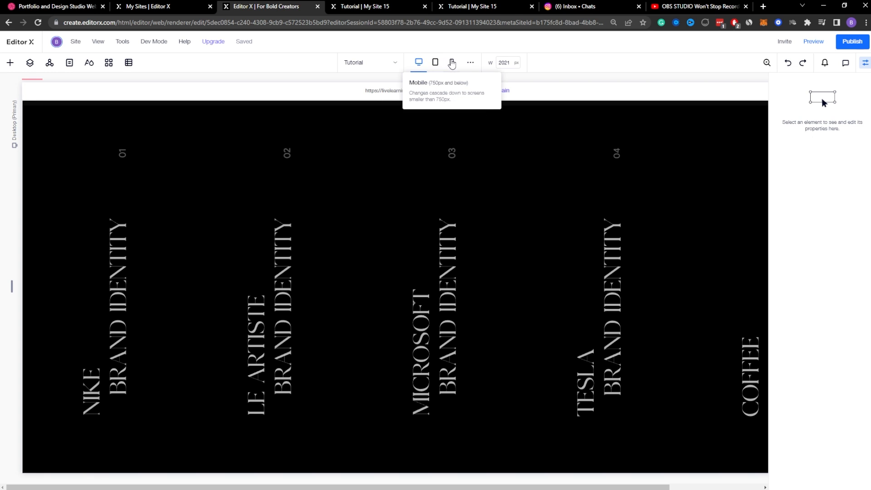
Step: Switch the page canvas to the Tablet breakpoint
left_click(436, 64)
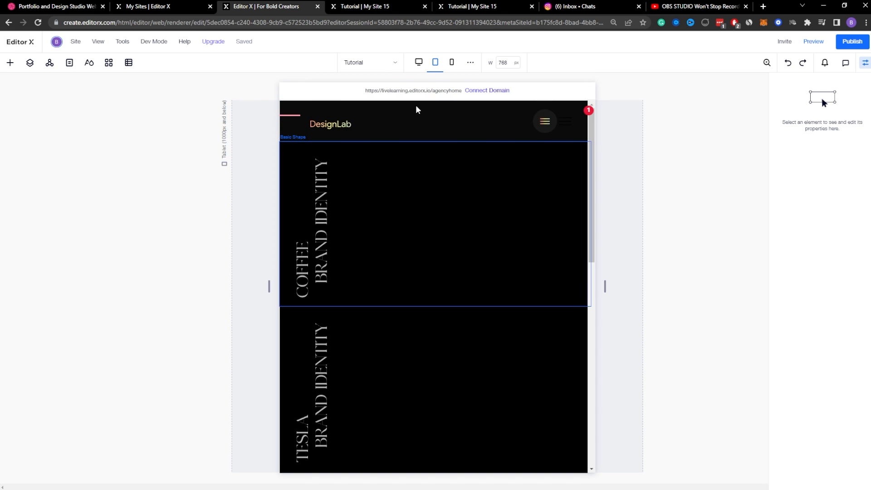
left_click(418, 62)
left_click(437, 64)
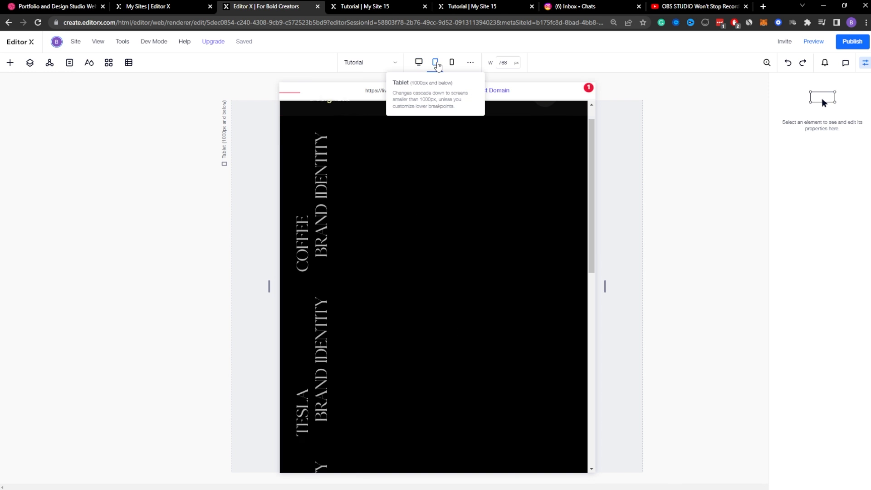
Step: Try the Cards display type on the tablet repeater and look over the resulting panel layout
left_click(391, 159)
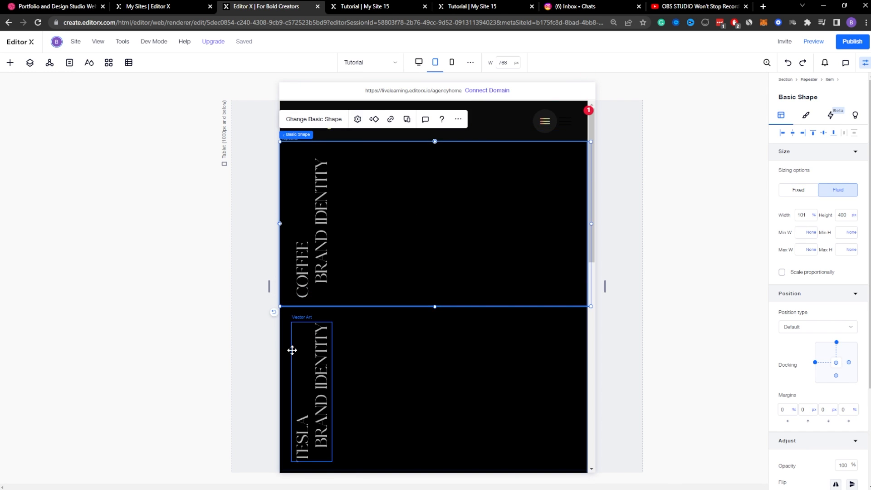
left_click(308, 134)
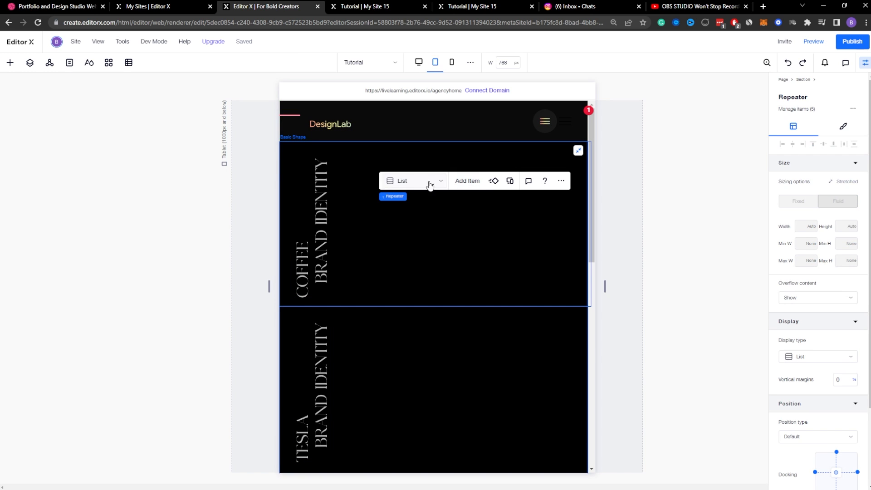
left_click(412, 183)
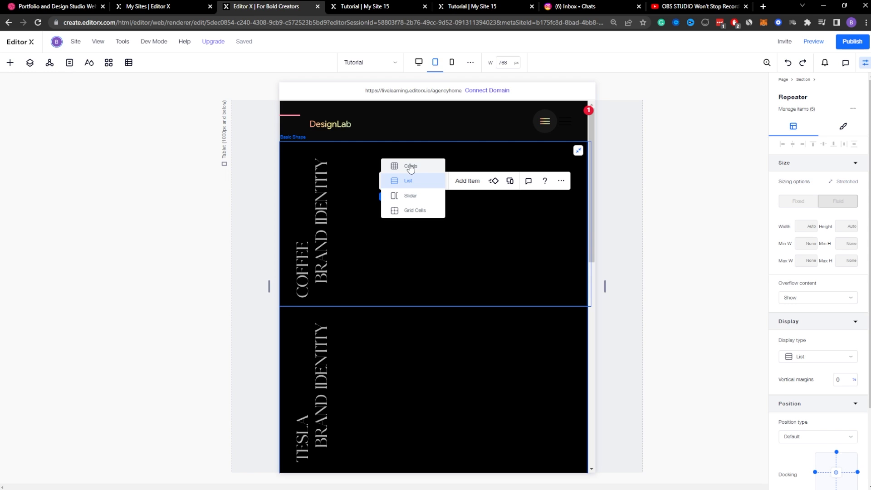
left_click(409, 166)
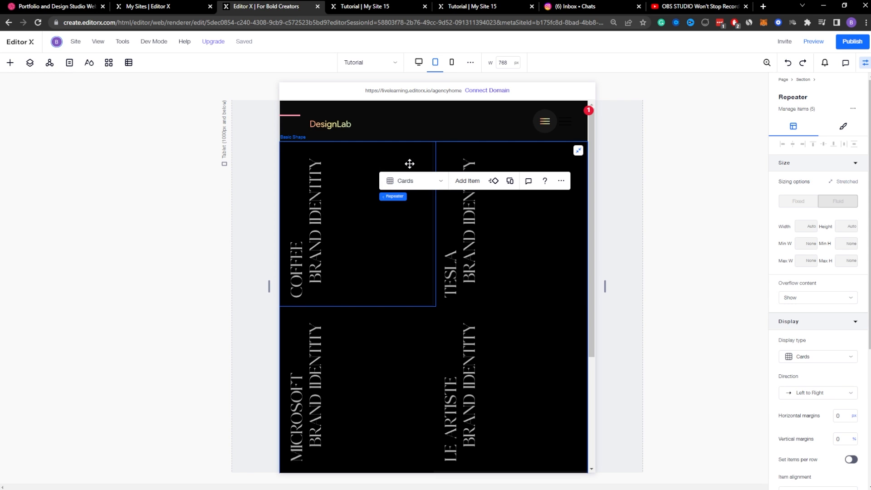
left_click(521, 261)
scroll(426, 346, "down", 4)
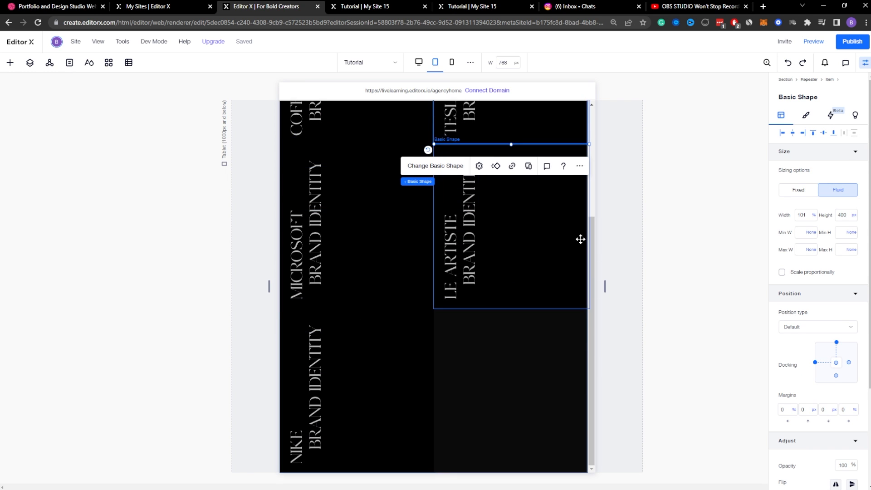
scroll(355, 410, "up", 4)
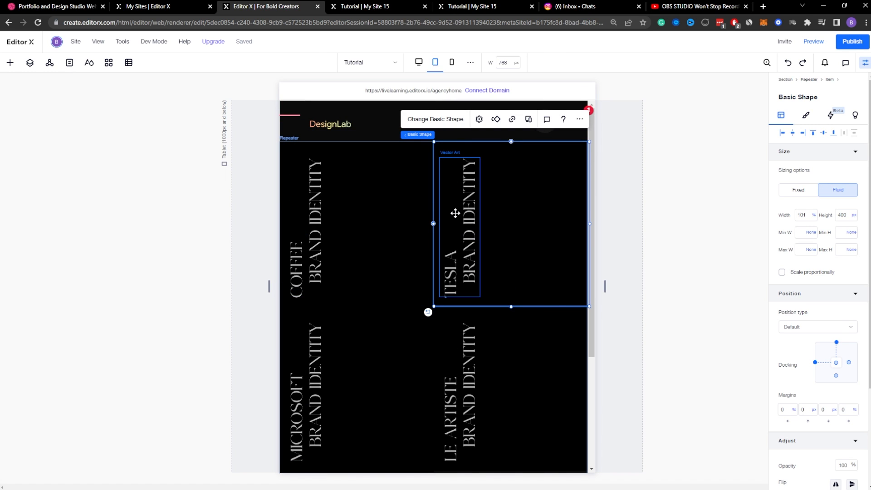
Step: Return the tablet repeater to the List display type and look through its panels
left_click(340, 150)
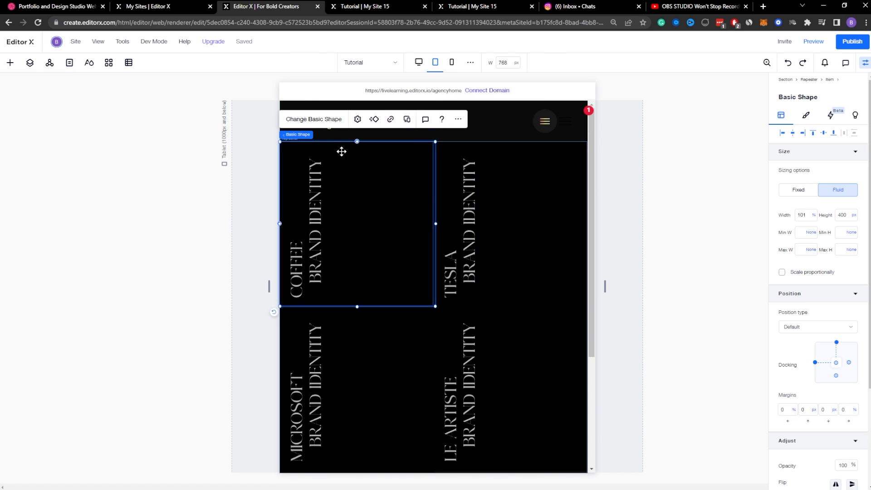
left_click(315, 135)
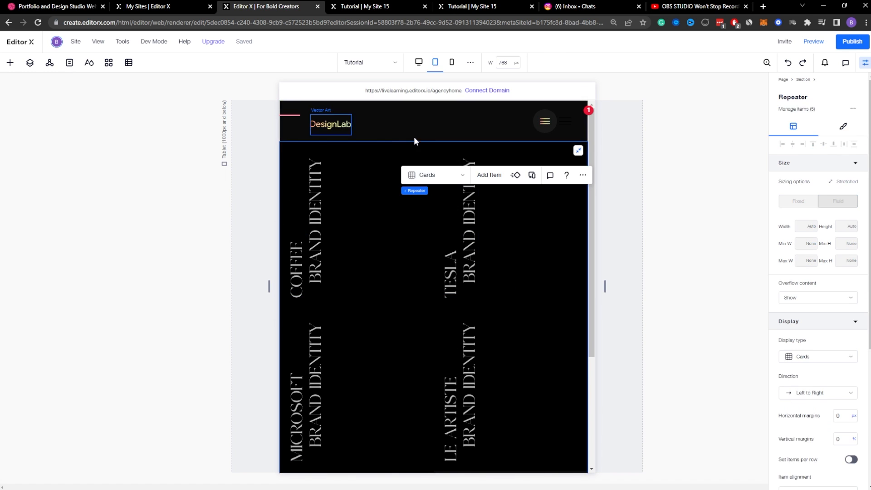
left_click(429, 175)
left_click(422, 188)
scroll(446, 253, "down", 10)
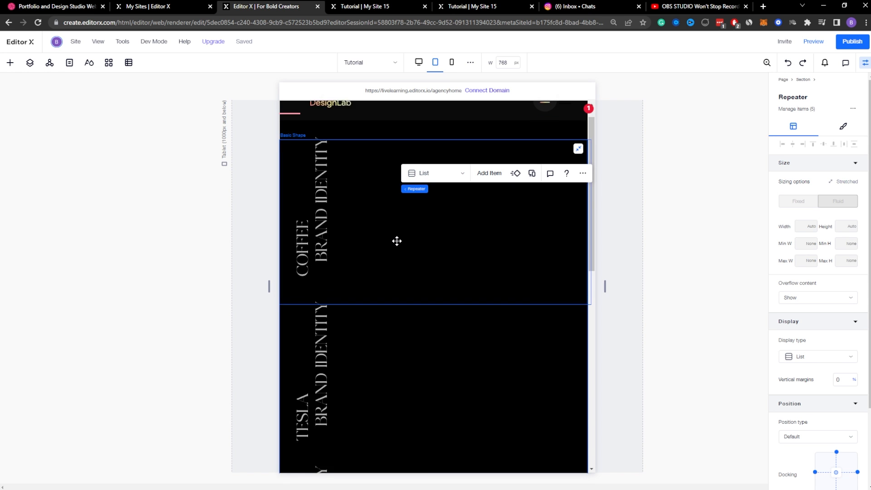
scroll(438, 212, "up", 8)
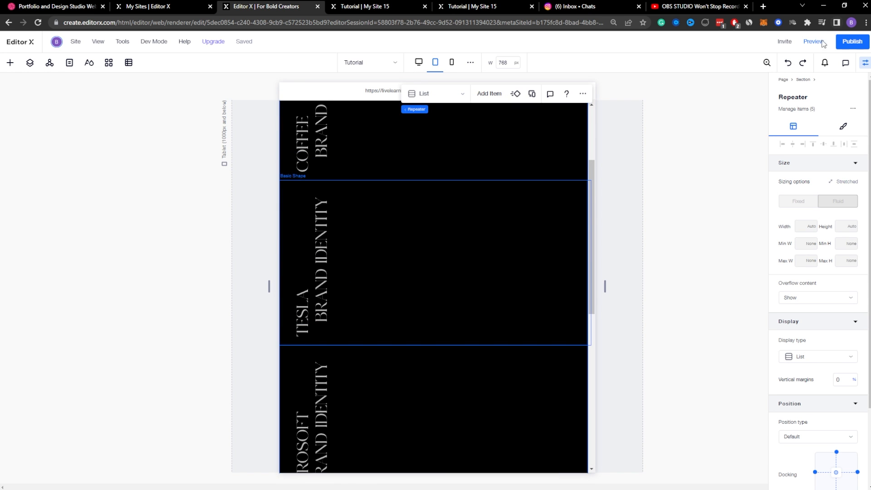
Step: Preview the tablet page's panel hover effects, and open and close its navigation menu
left_click(813, 41)
scroll(420, 191, "down", 10)
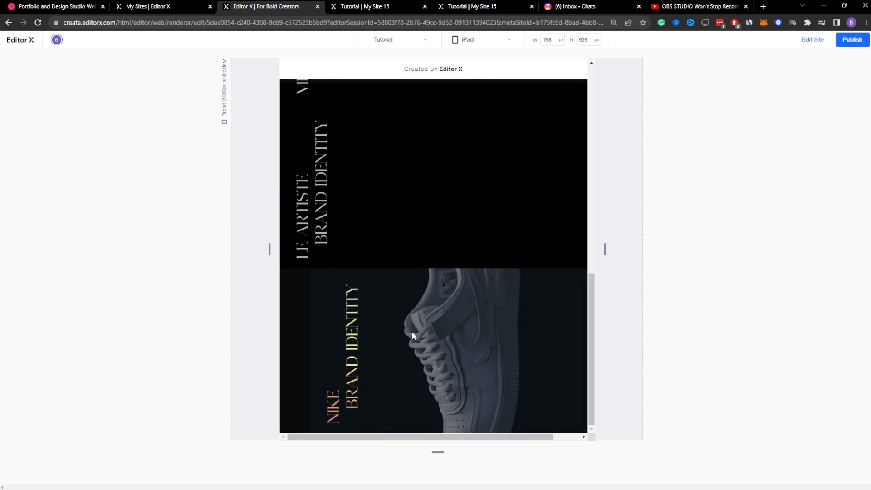
scroll(412, 335, "up", 10)
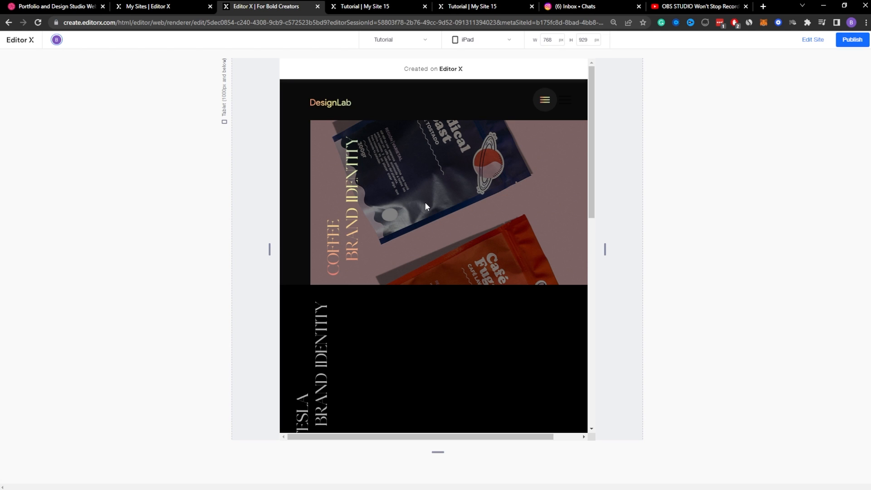
left_click(545, 100)
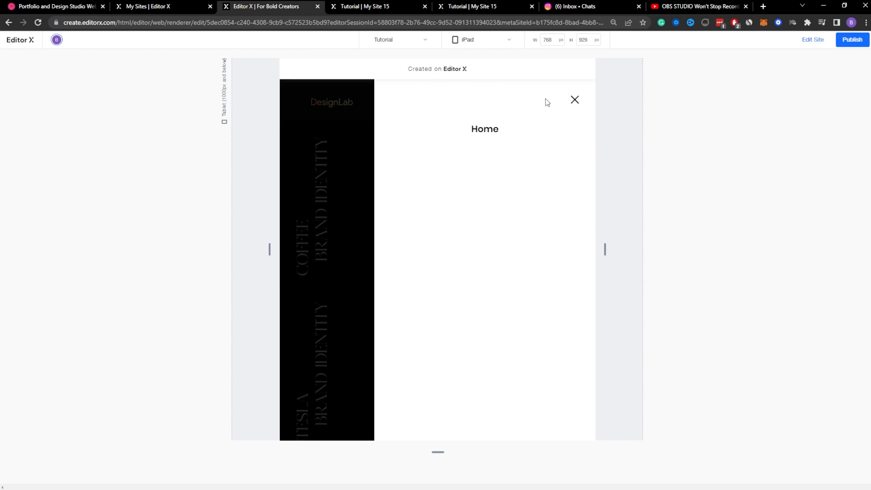
left_click(575, 99)
Step: Preview the page at the Mobile and Desktop breakpoints and look through the project panels at each size
left_click(495, 41)
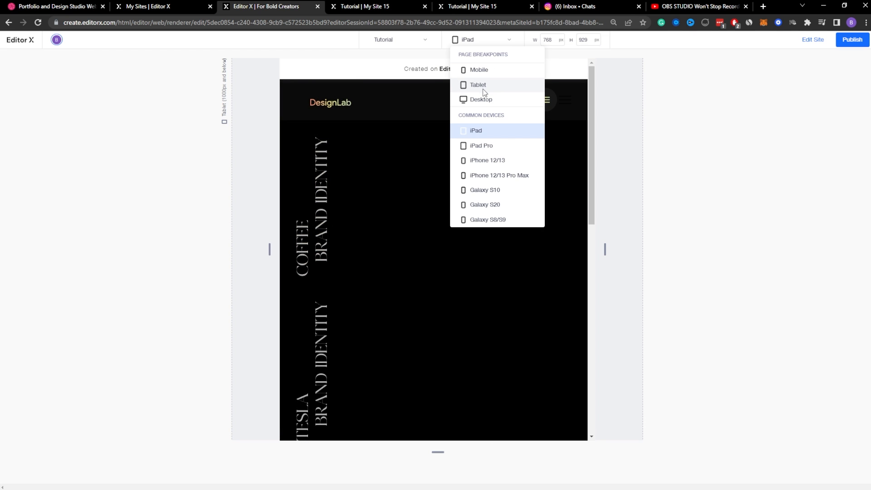
left_click(477, 70)
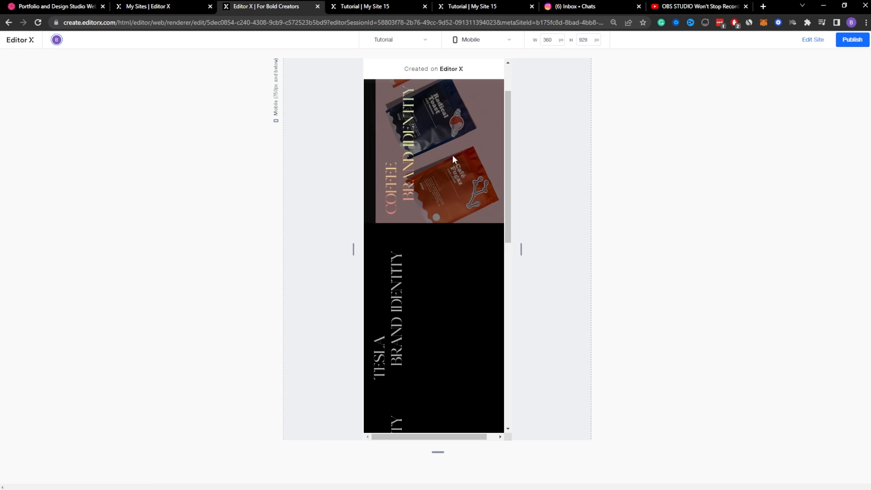
scroll(452, 155, "down", 10)
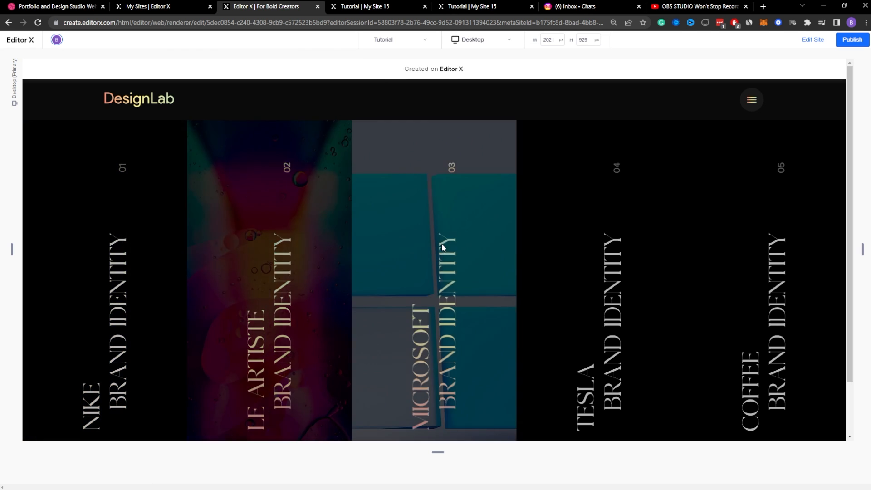
scroll(459, 221, "up", 1)
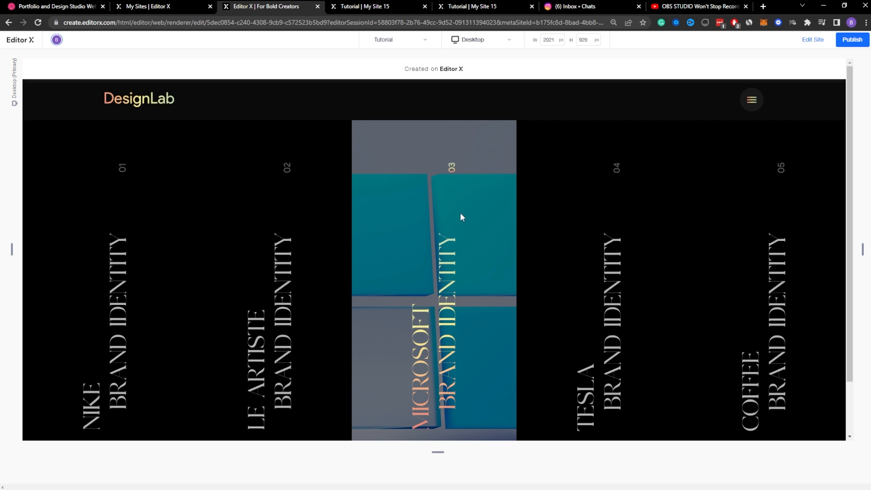
Step: View the Dribbble reference shot, and check the published agency homepage in both a narrow and a maximized browser window
left_click(64, 6)
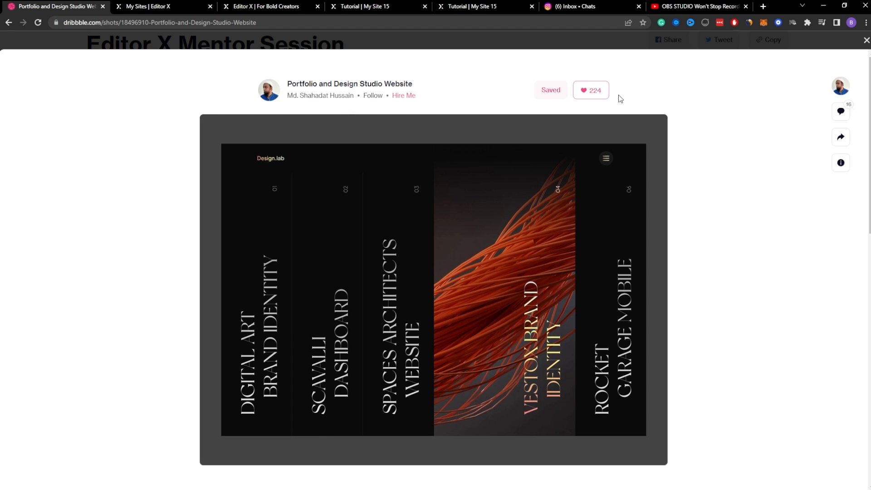
left_click(338, 6)
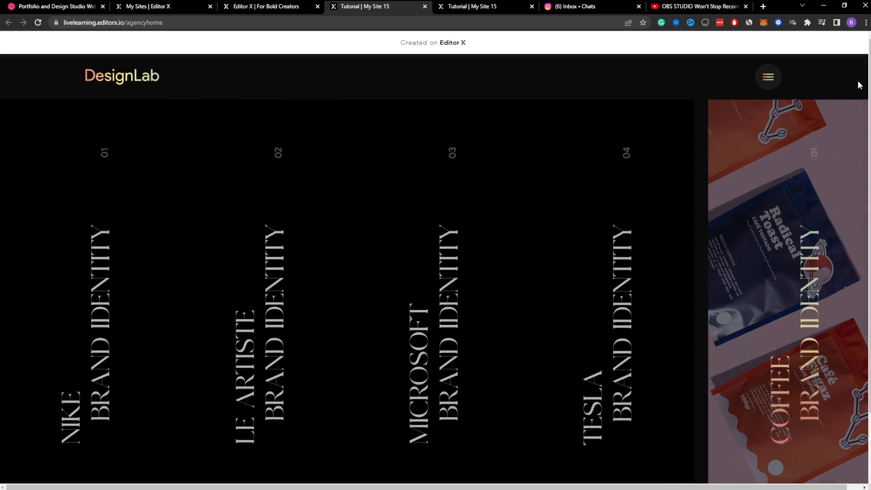
left_click(844, 6)
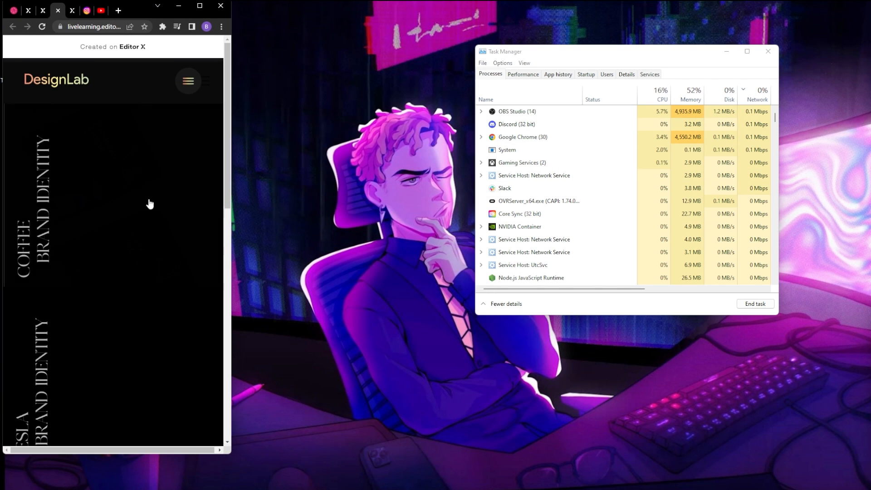
scroll(51, 211, "down", 10)
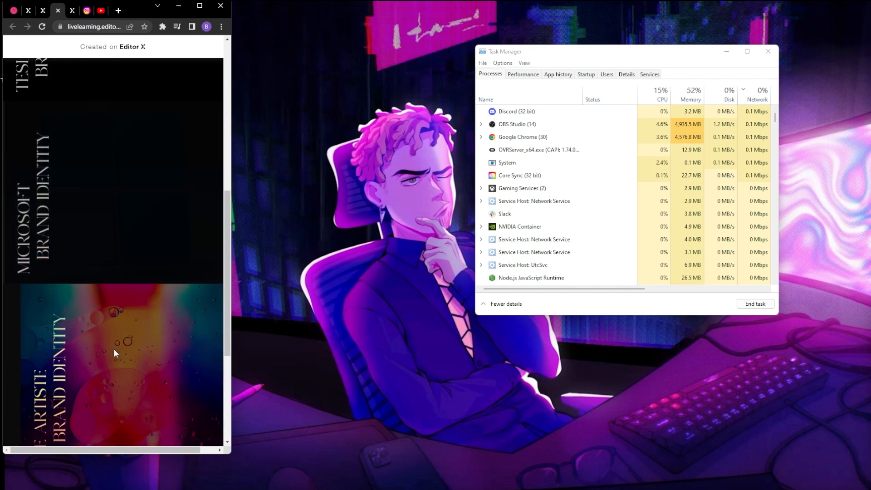
scroll(116, 349, "up", 5)
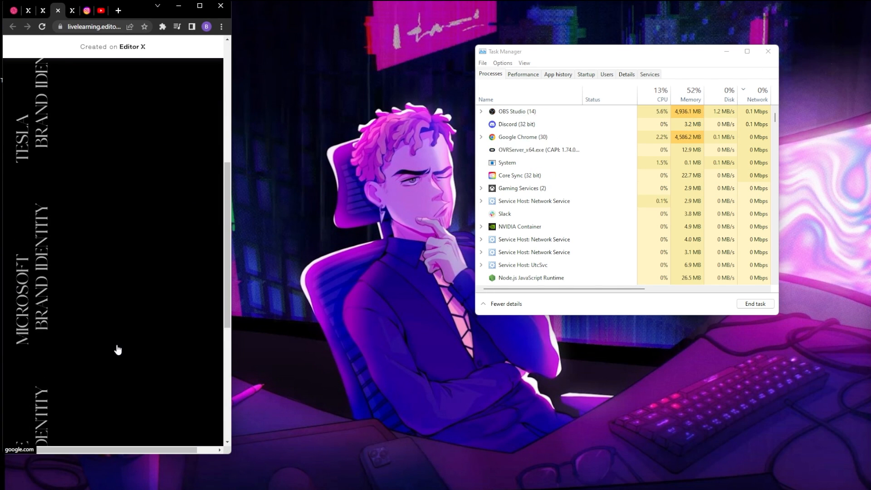
scroll(126, 145, "up", 5)
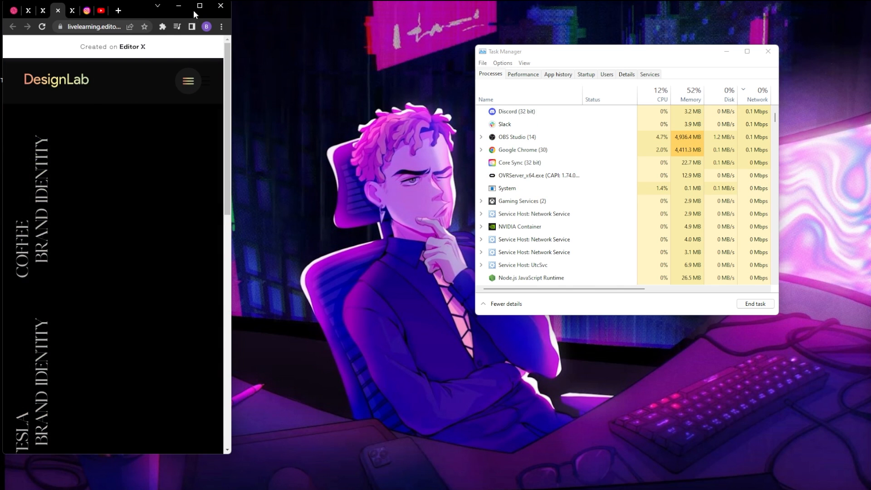
left_click(195, 5)
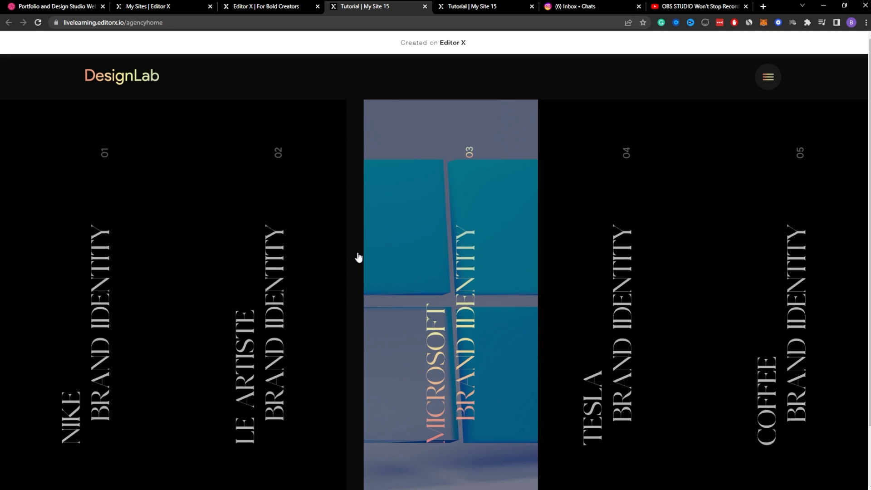
Step: Switch back to Editor X and preview the hover effects of the desktop project panels
key("ctrl+shift+Tab")
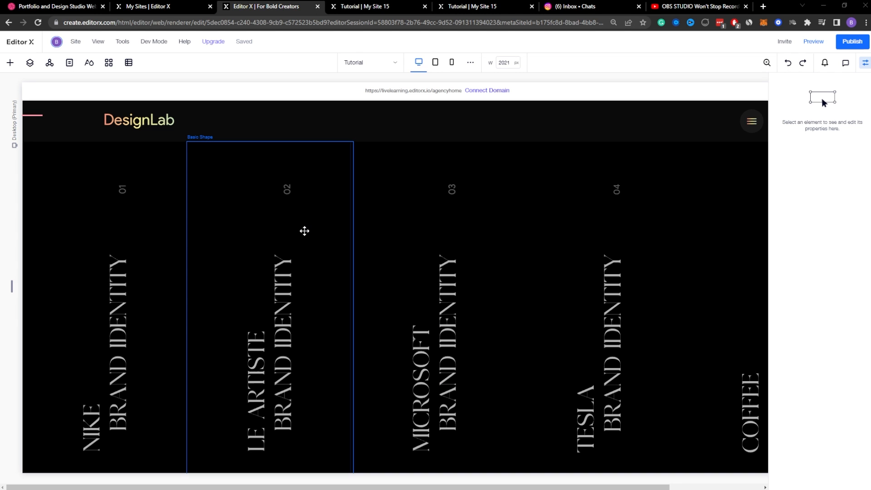
left_click(220, 209)
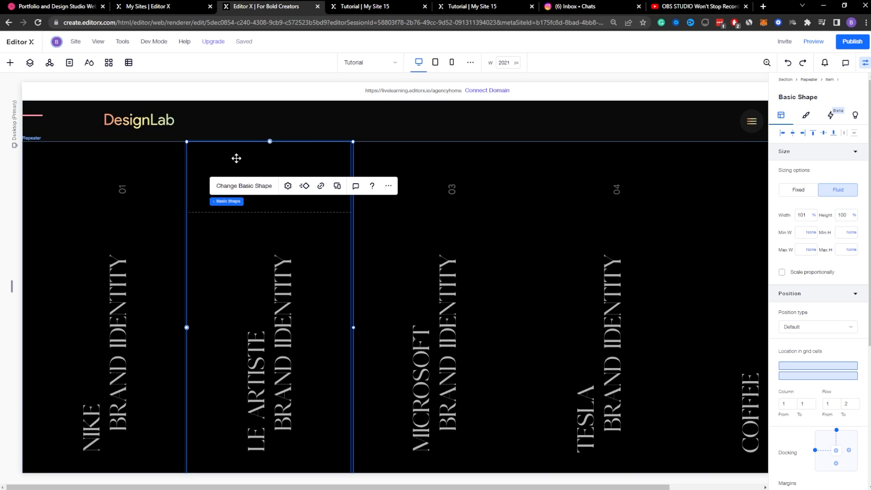
left_click(813, 42)
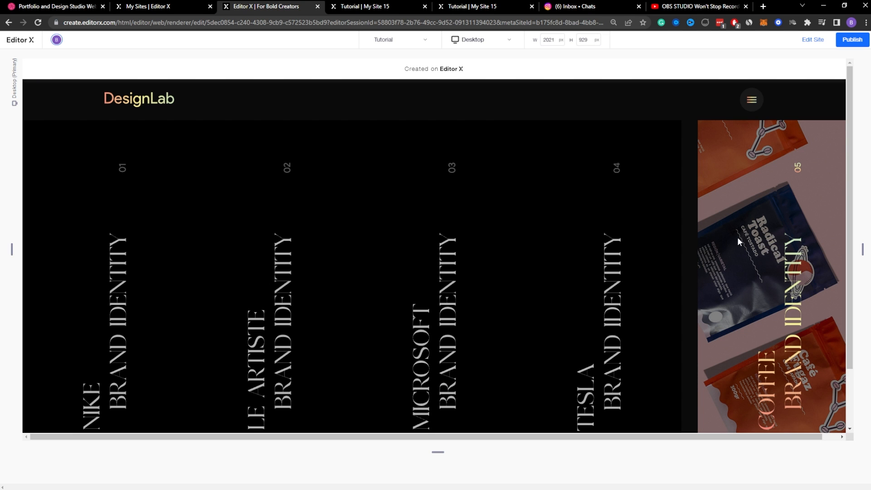
left_click(812, 42)
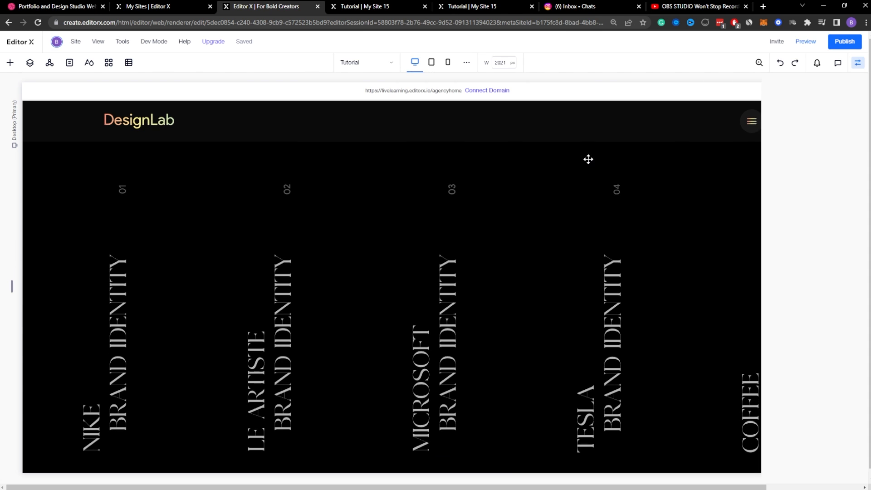
Step: Add the basic Start Now button to the NIKE item of the repeater
left_click(86, 223)
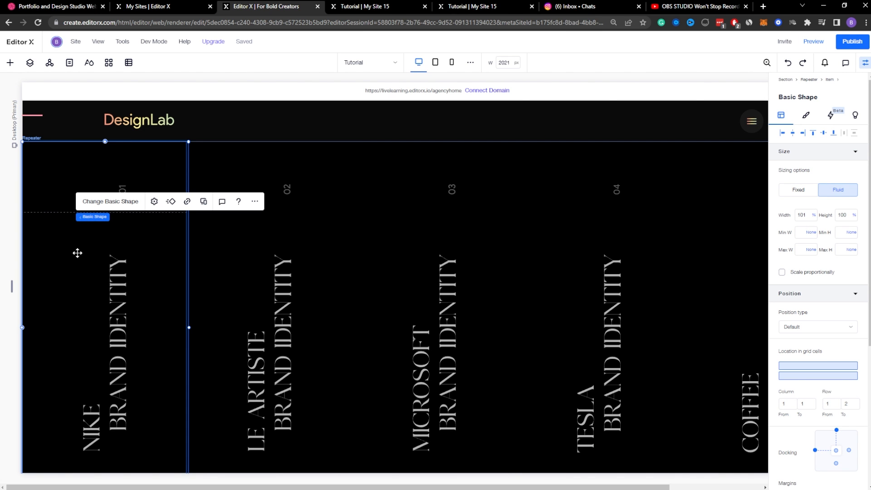
mouse_move(80, 220)
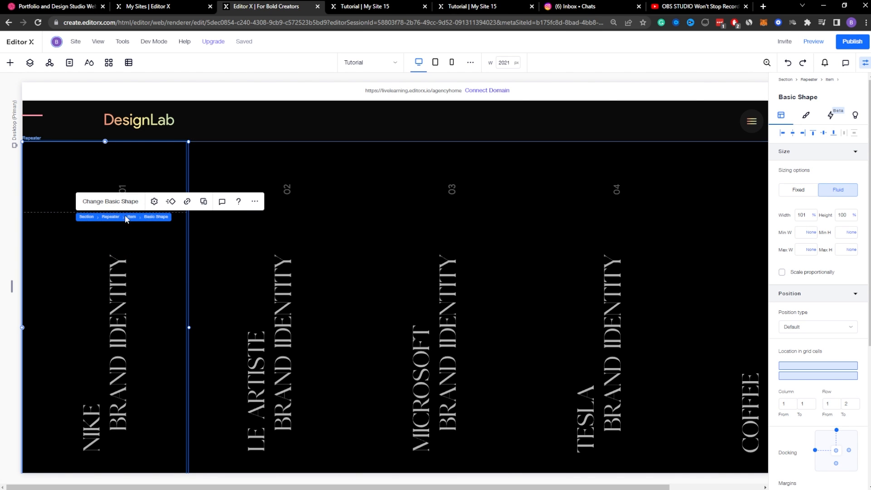
left_click(13, 65)
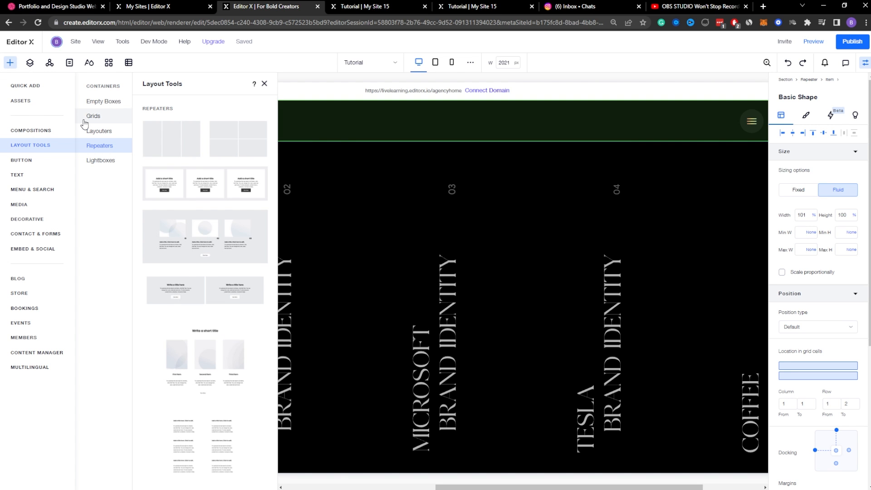
left_click(47, 162)
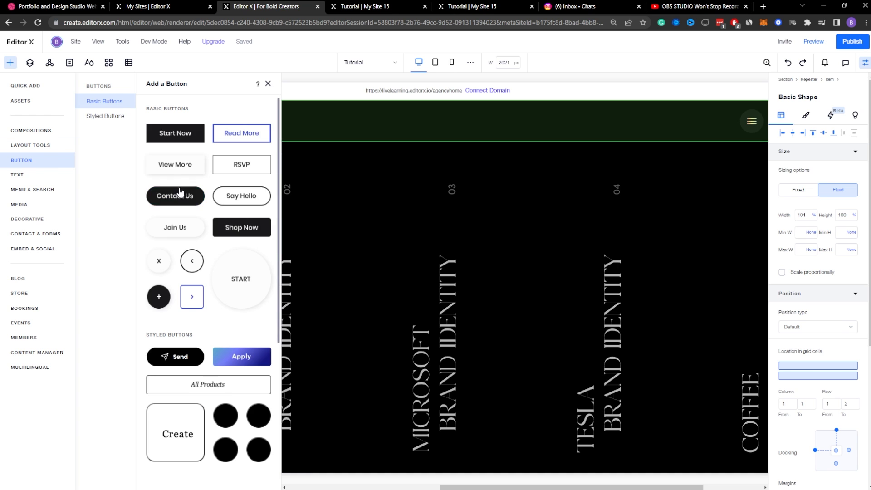
left_click_drag(173, 134, 76, 213)
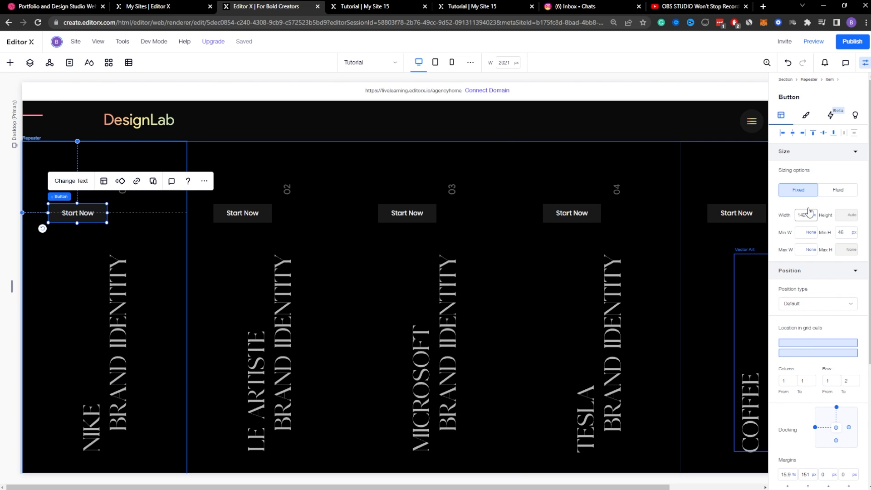
Step: Set the button's width and minimum height to 100% and align it to the item's left and top edges
left_click(806, 216)
type("100%")
key("Return")
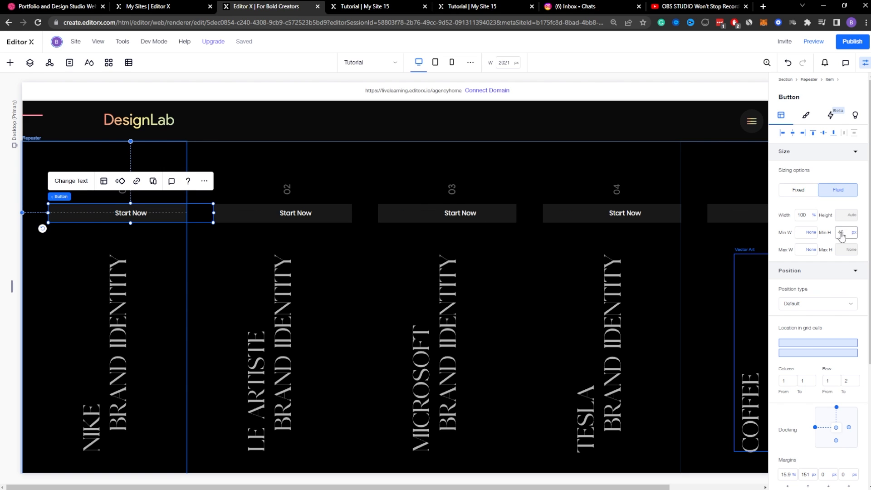
left_click(843, 235)
type("100%")
key("Return")
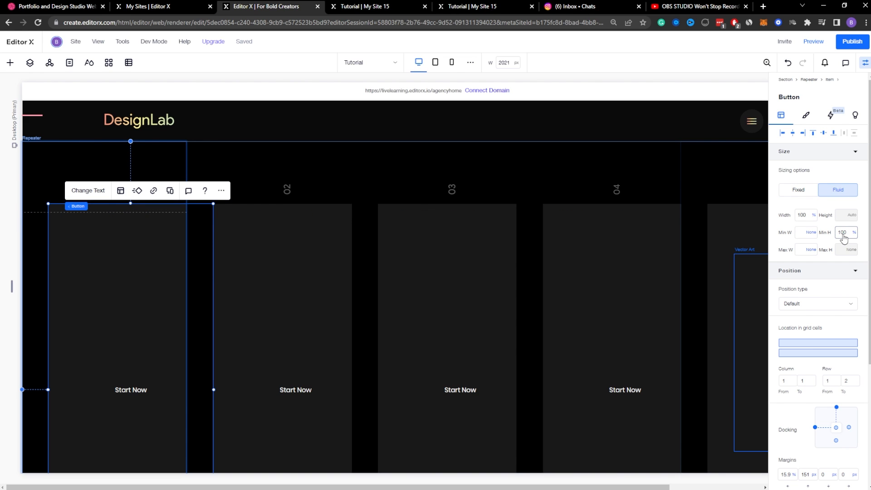
left_click(782, 132)
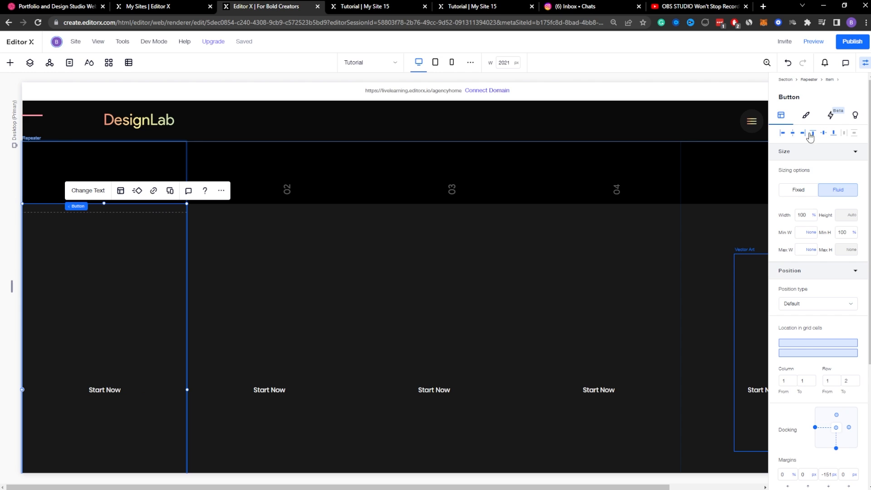
left_click(813, 134)
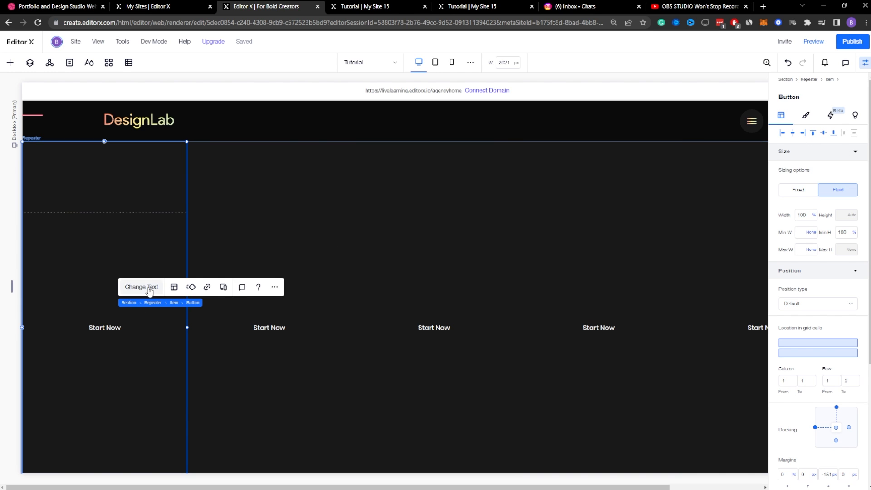
Step: Clear the button text in all five repeater items
left_click(148, 290)
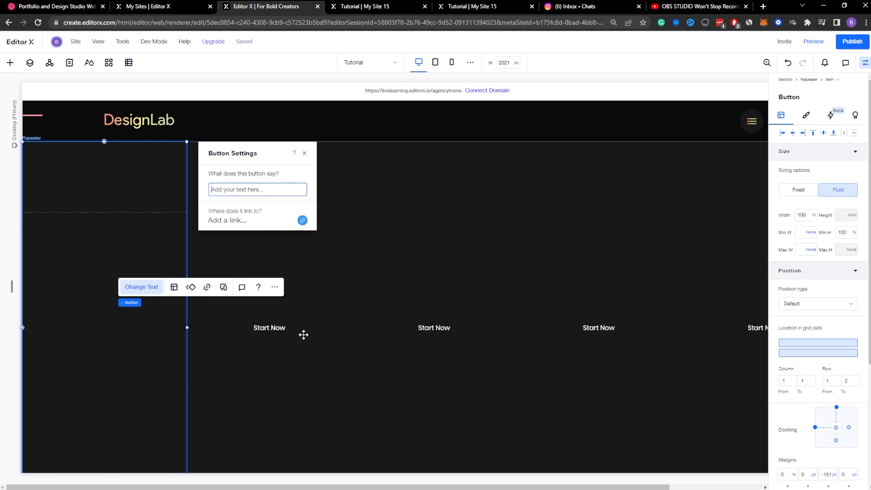
left_click(305, 278)
left_click(327, 315)
key("BackSpace")
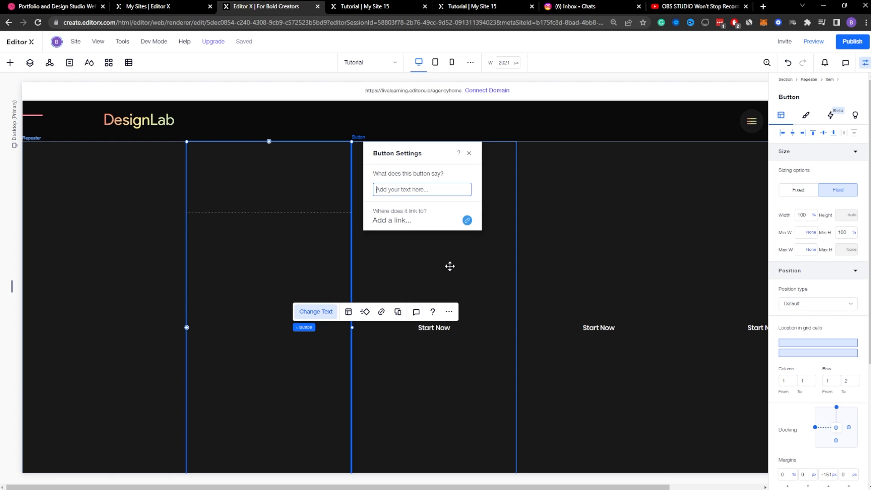
left_click(455, 235)
left_click(463, 245)
key("BackSpace")
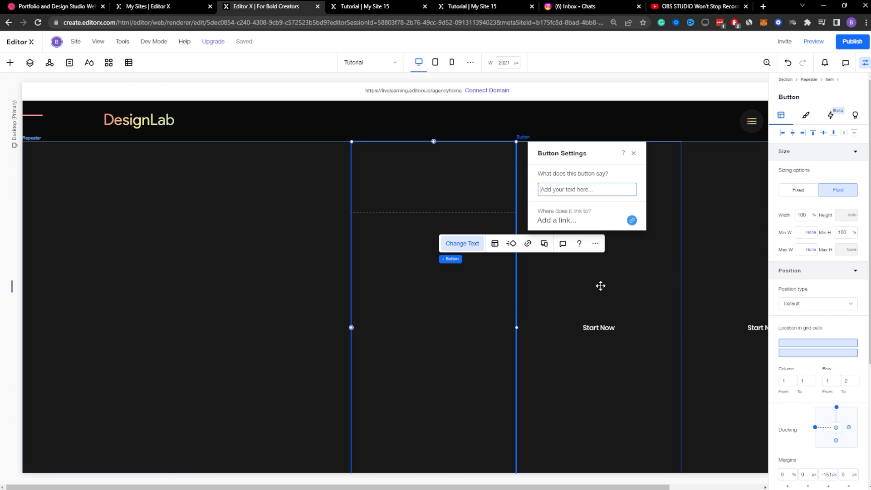
left_click(600, 286)
left_click(614, 264)
key("BackSpace")
left_click(703, 330)
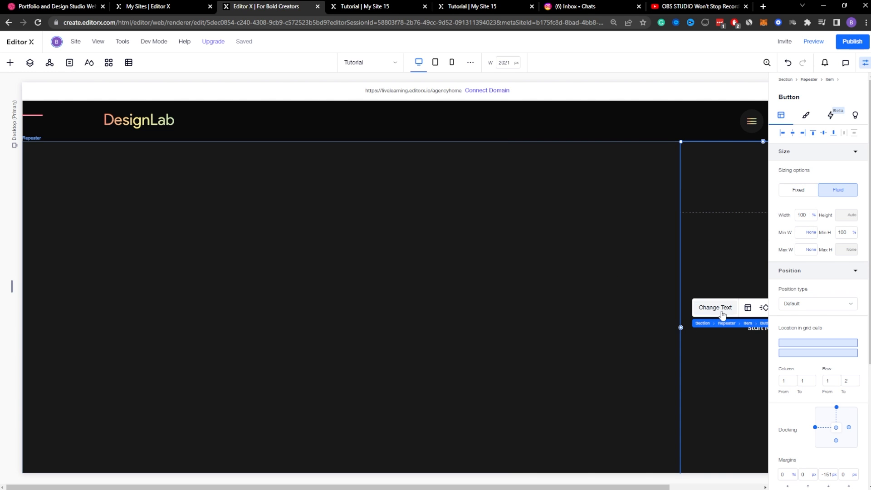
left_click(715, 306)
key("BackSpace")
Step: Set the repeater button's regular background opacity to 0% and preview the panels on hover
left_click(138, 239)
left_click(138, 239)
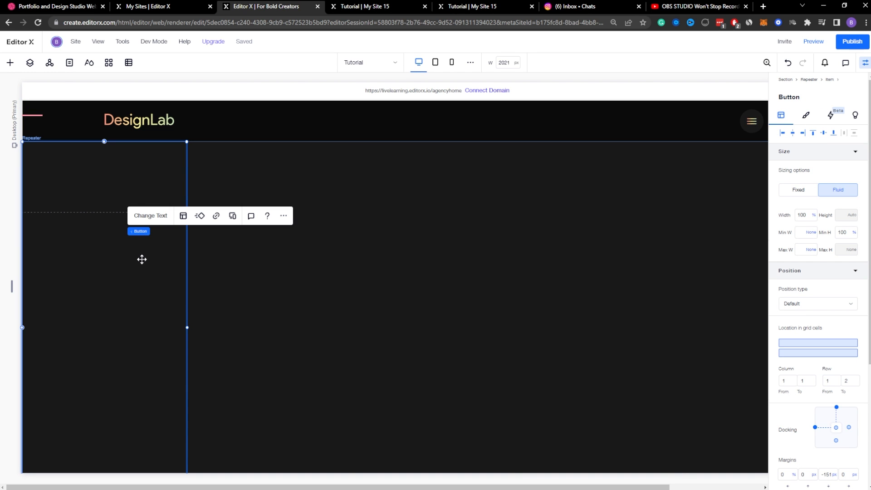
left_click(807, 117)
left_click_drag(830, 190, 815, 190)
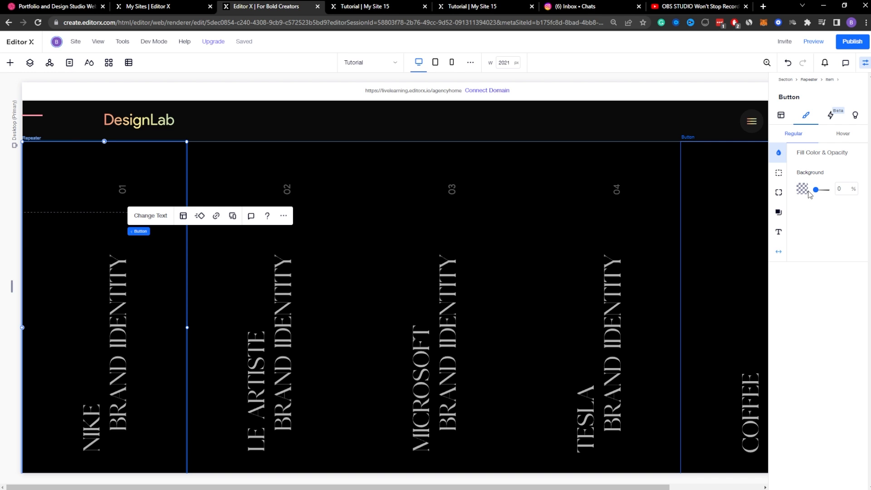
left_click(814, 41)
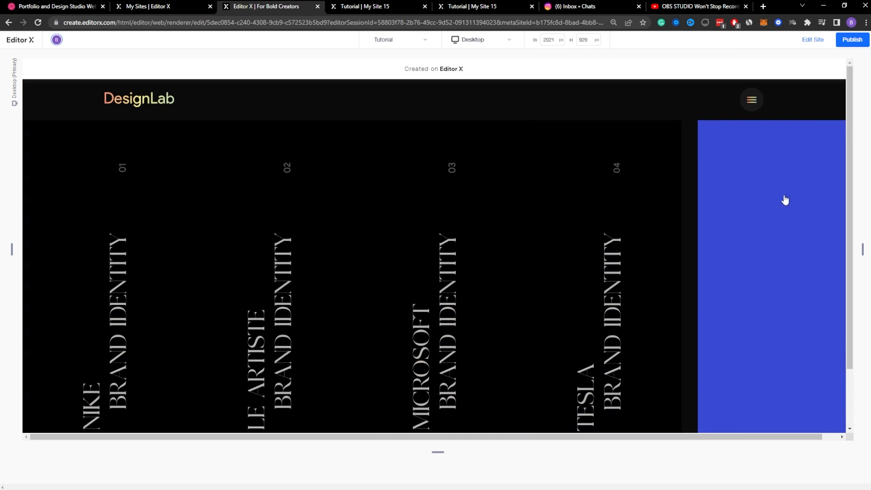
left_click(813, 40)
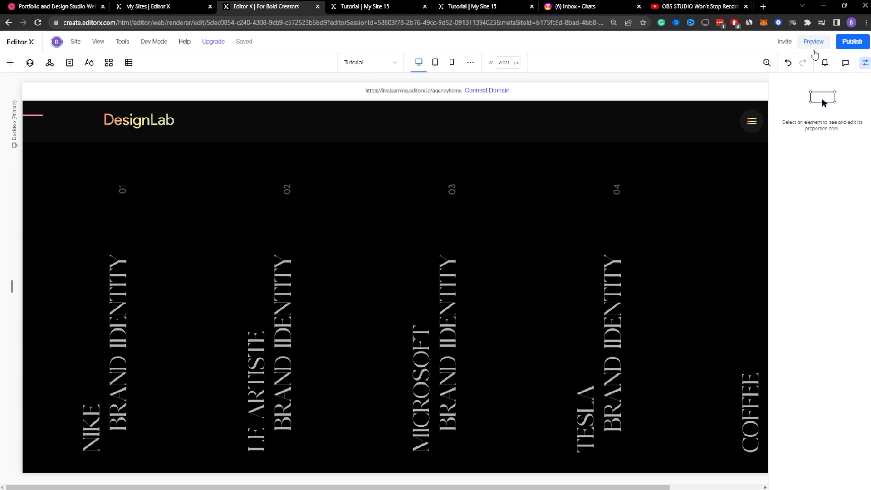
Step: Set the NIKE item button's hover background opacity to 2%
left_click(866, 63)
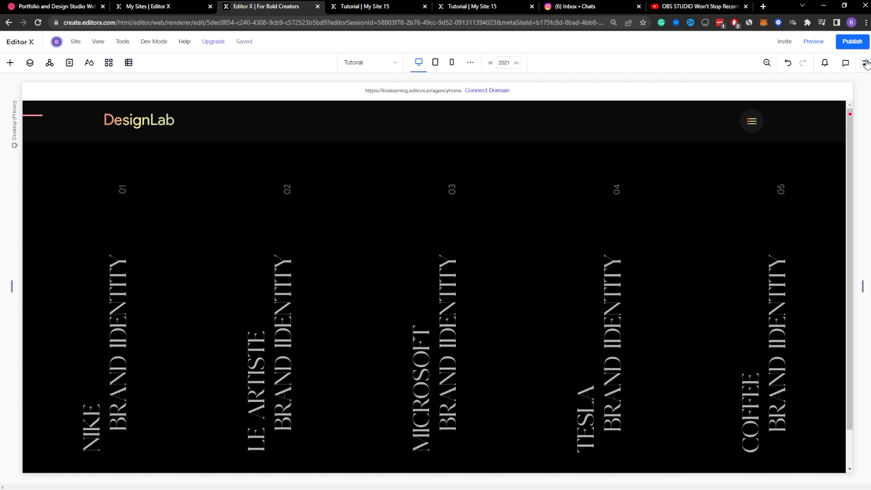
left_click(866, 62)
left_click(865, 62)
left_click(147, 199)
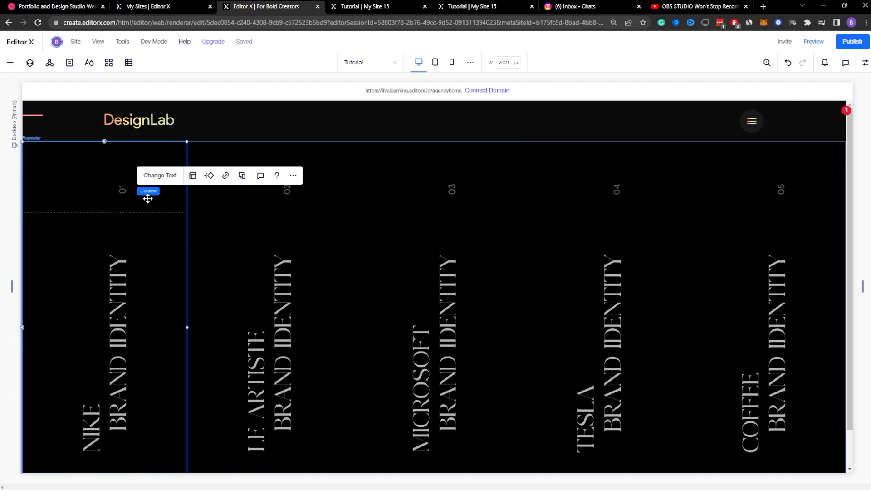
left_click(865, 63)
left_click(842, 134)
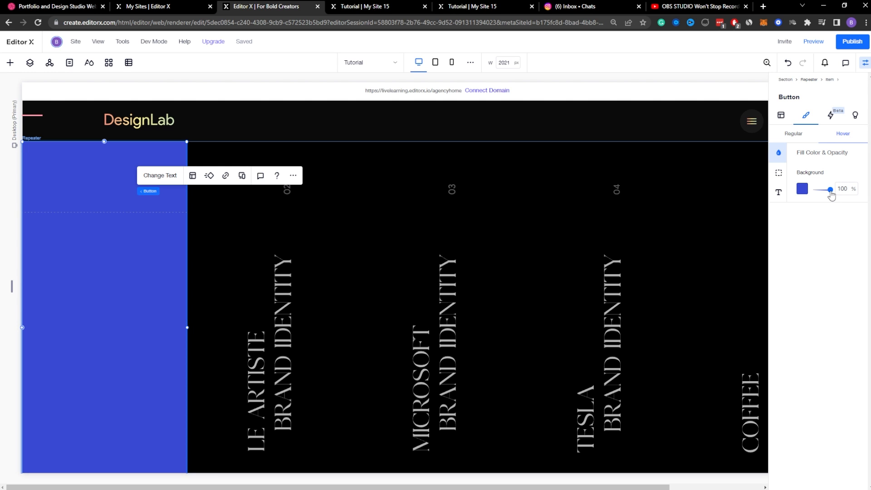
left_click_drag(831, 195, 805, 190)
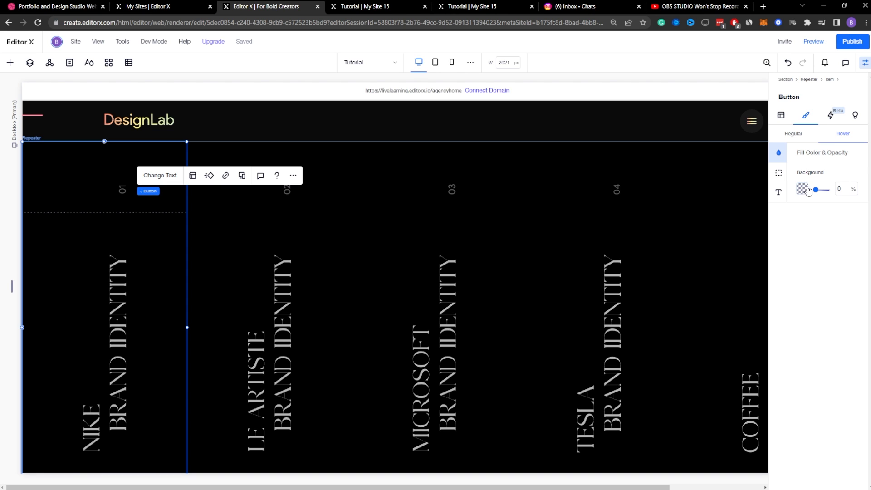
left_click_drag(814, 190, 815, 190)
Step: Link the NIKE item's button to the web address Google.com, opening in a new window
left_click(225, 176)
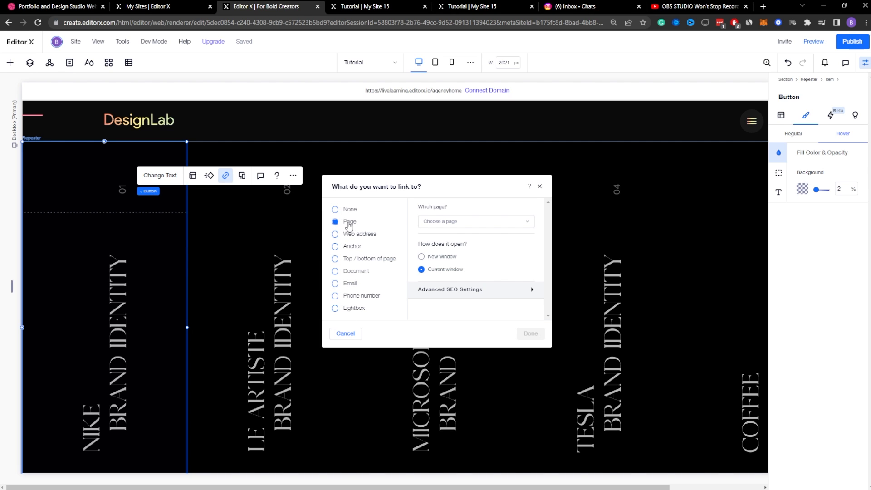
left_click(476, 223)
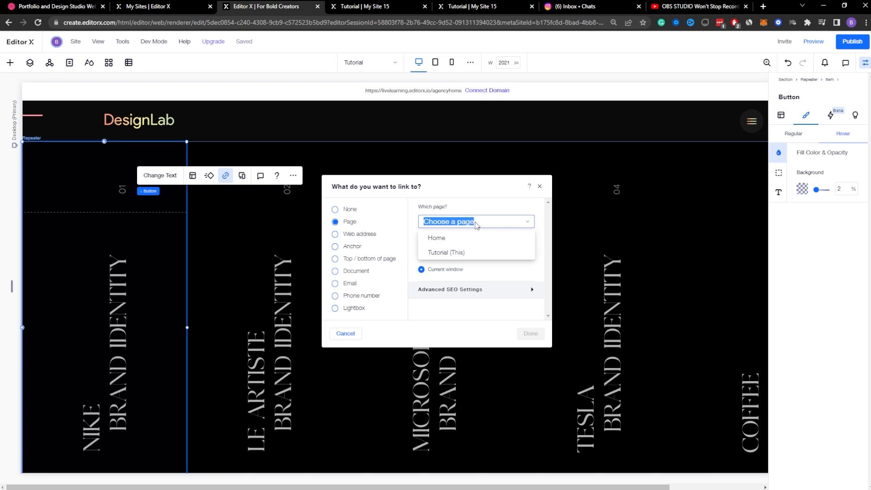
left_click(355, 235)
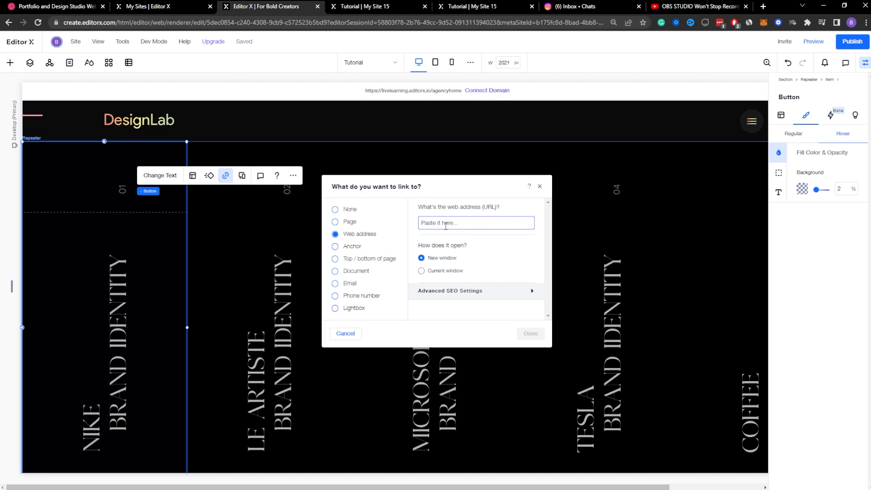
type("Google.com")
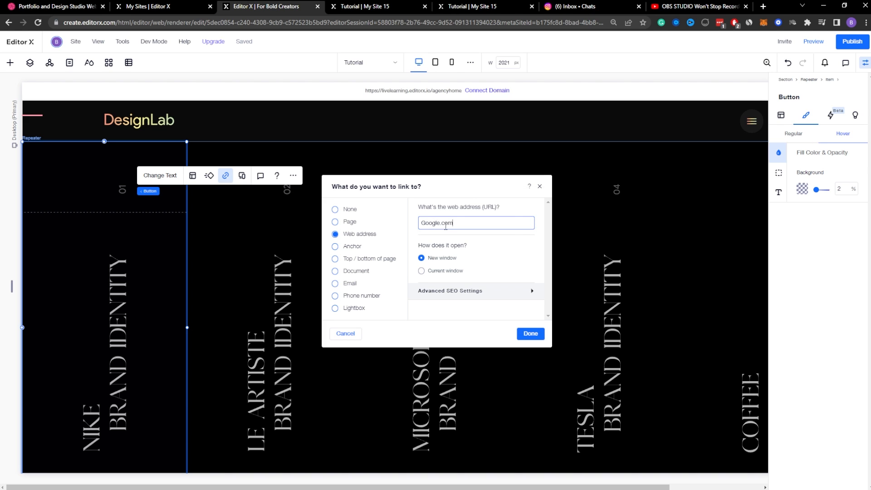
left_click(530, 334)
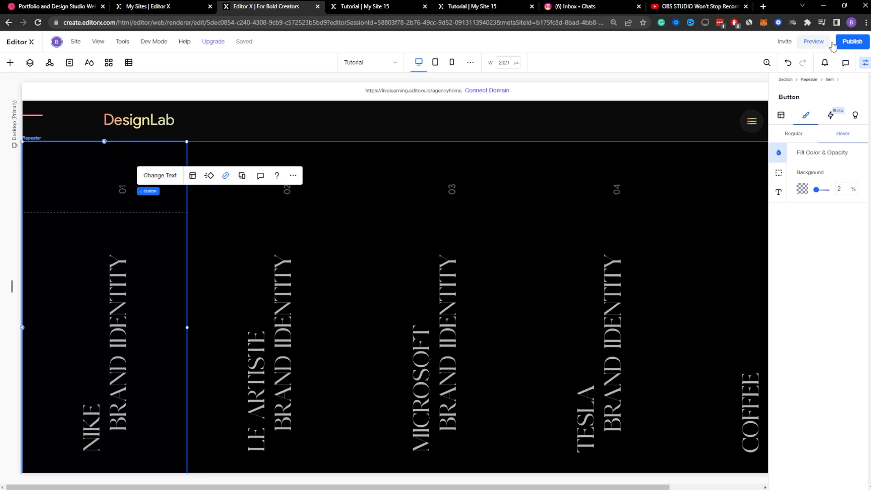
Step: Publish the site, close the two old live-site tabs, and open the newly published page
left_click(857, 41)
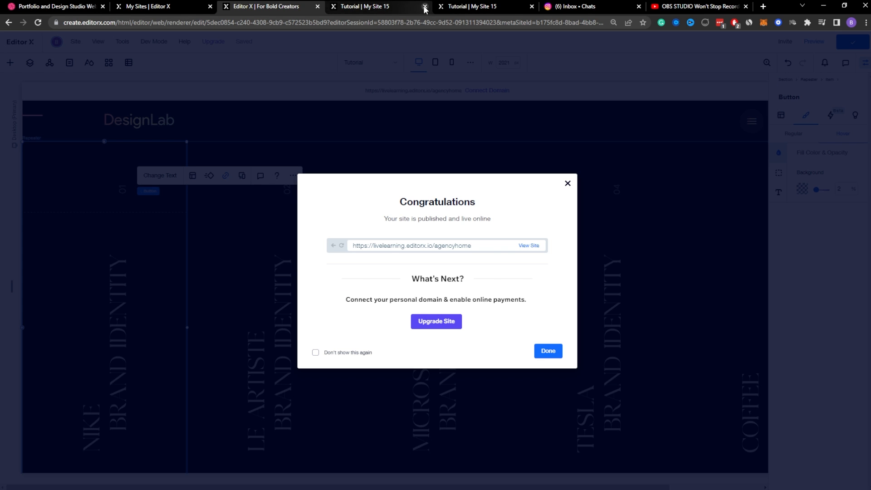
left_click(425, 7)
left_click(425, 7)
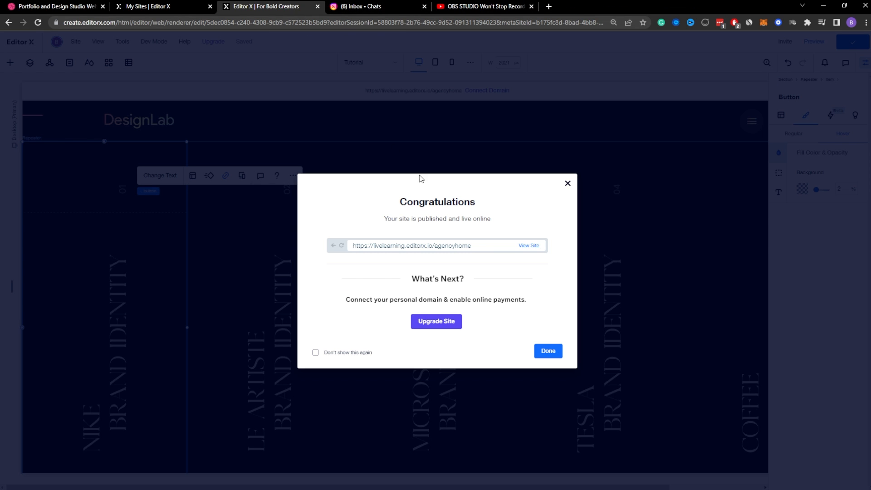
left_click(529, 246)
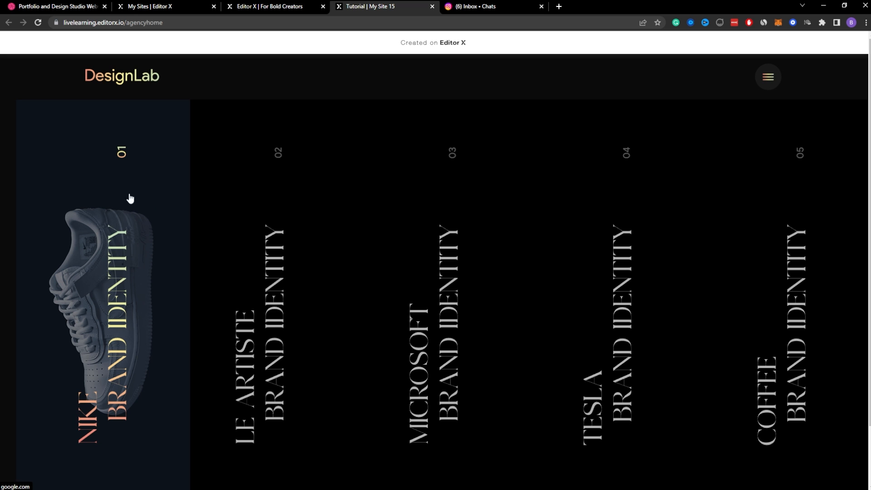
Step: Test the NIKE panel's link on the live page, check the opened address, and close that page
left_click(144, 195)
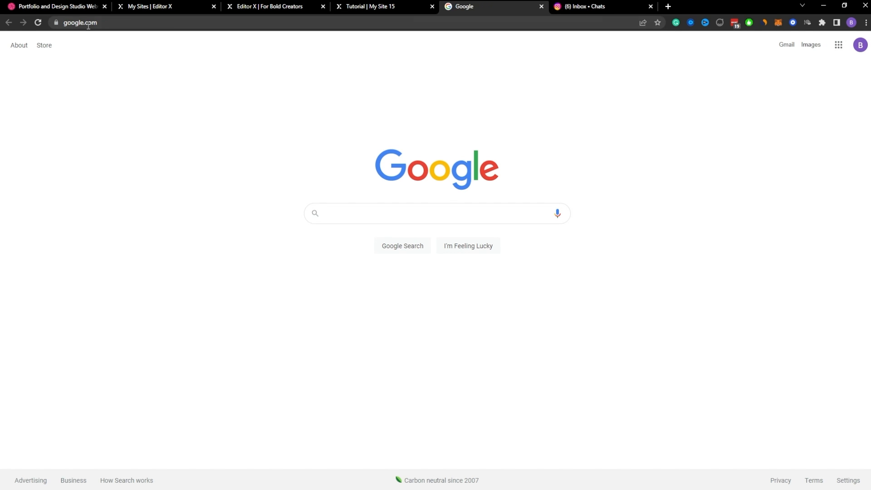
left_click(88, 26)
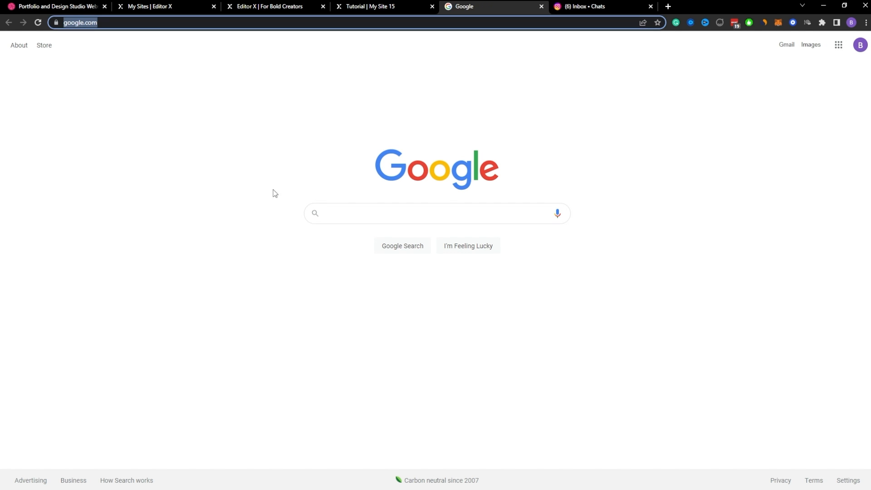
left_click(541, 6)
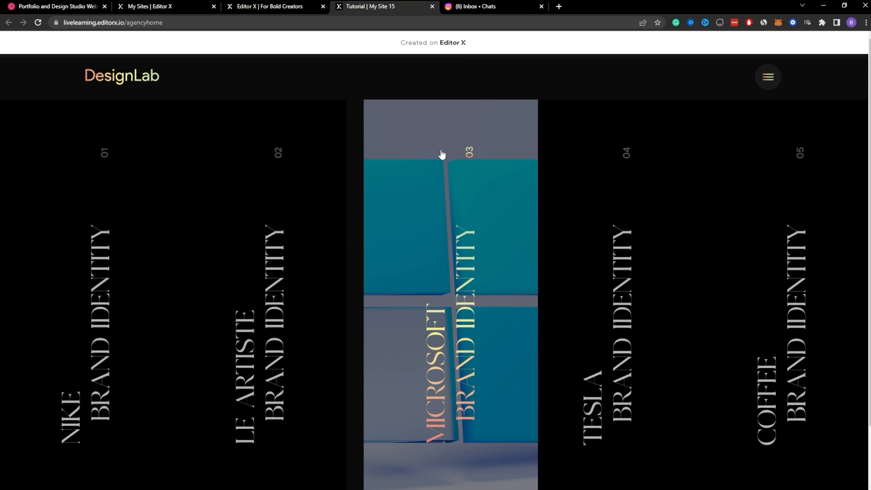